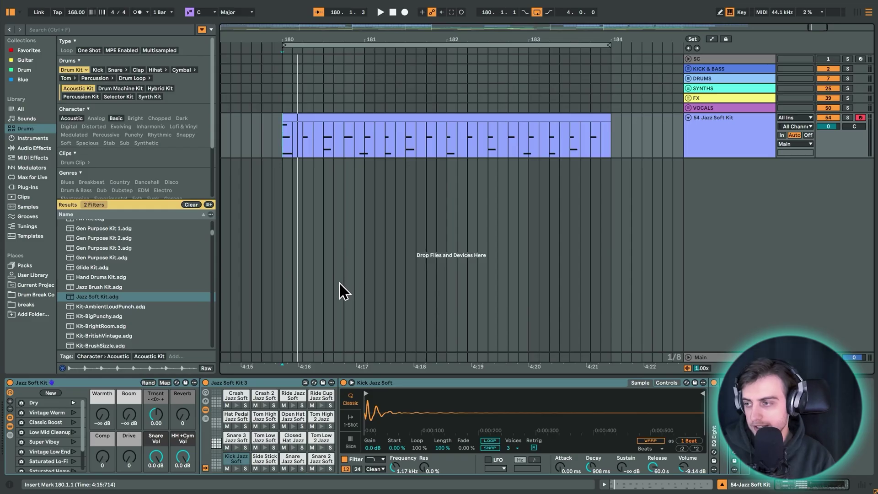
- Select the four-bar beat clip, then play and stop it to hear the groove
left_click(340, 137)
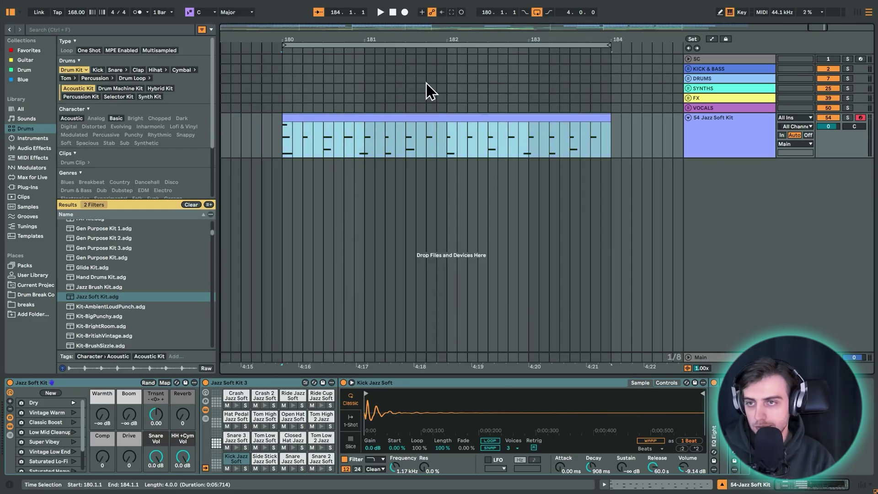
key("space")
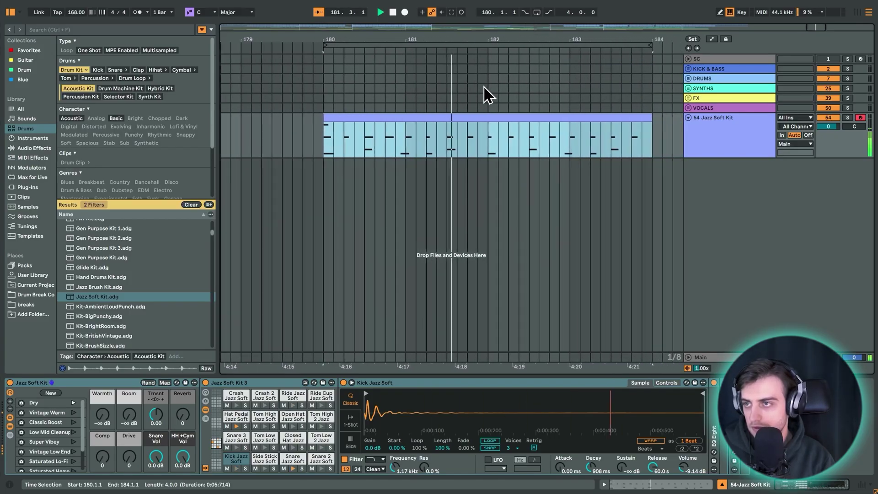
key("space")
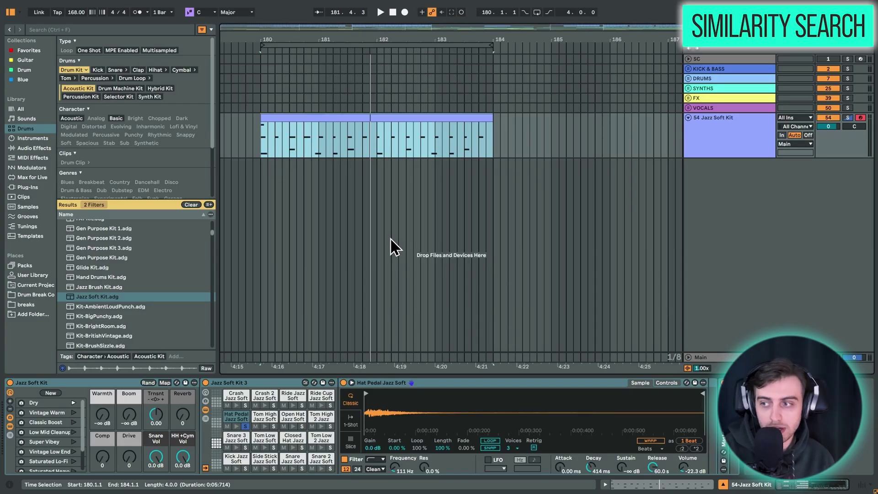
- Turn on similar-sample browsing and audition several similar replacements for the Hat Pedal pad
left_click(305, 383)
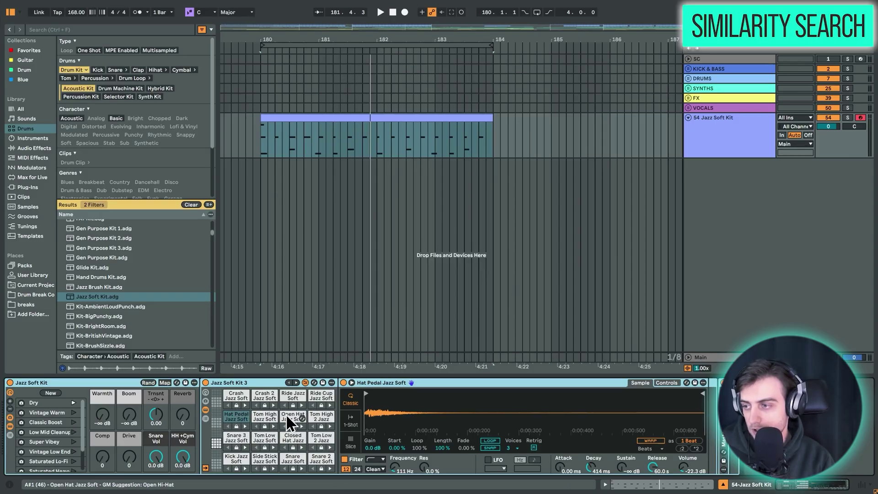
left_click(244, 424)
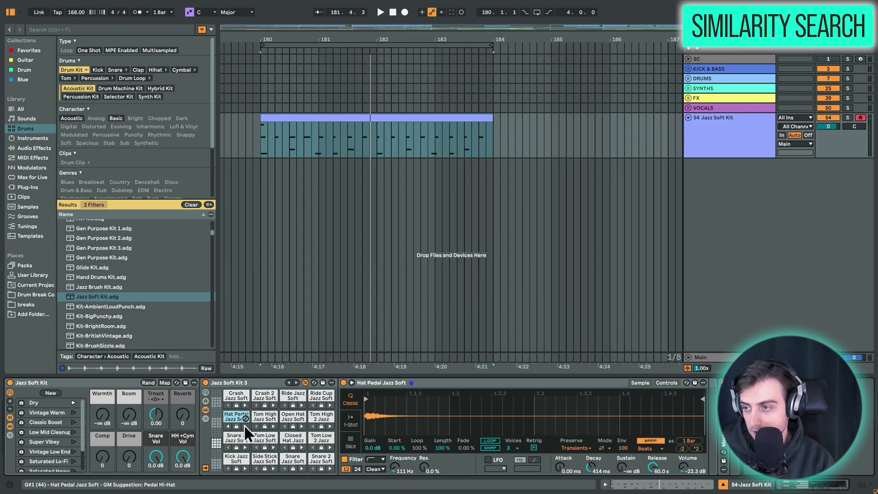
left_click(244, 425)
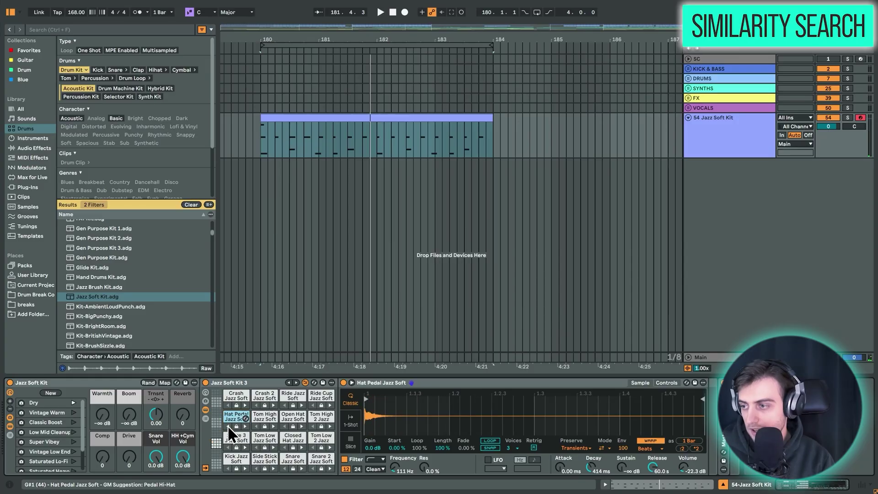
left_click(228, 424)
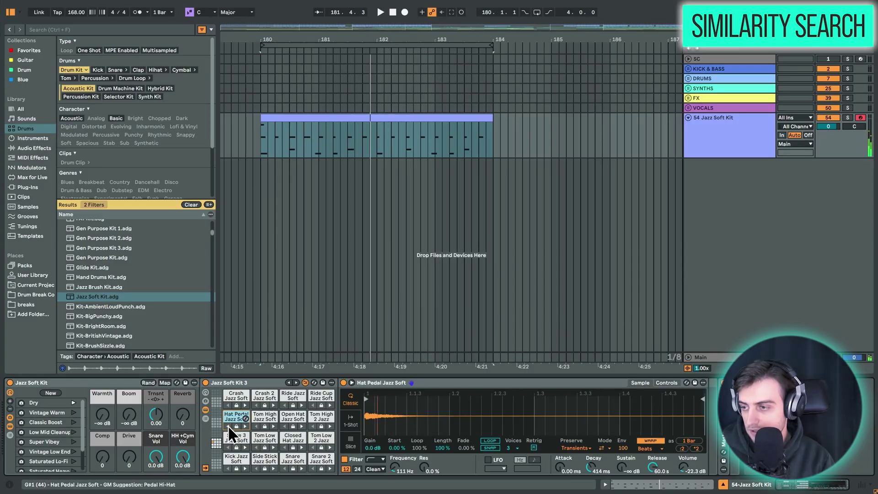
left_click(245, 428)
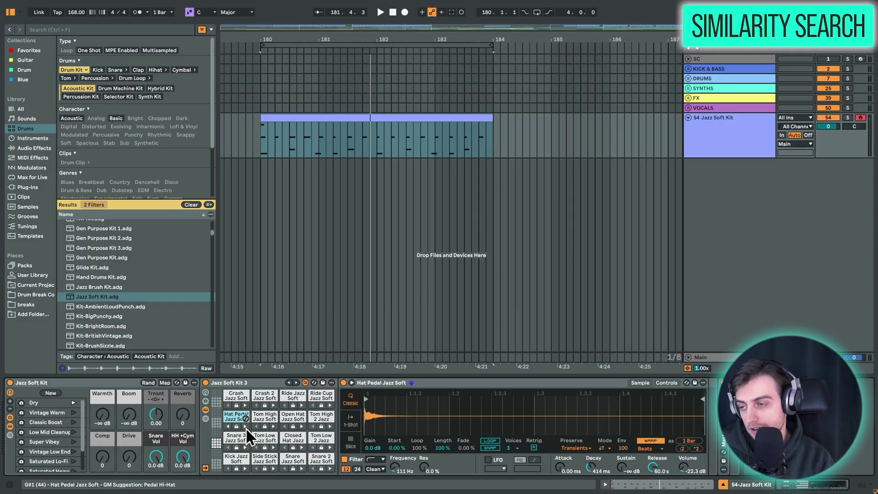
left_click(245, 427)
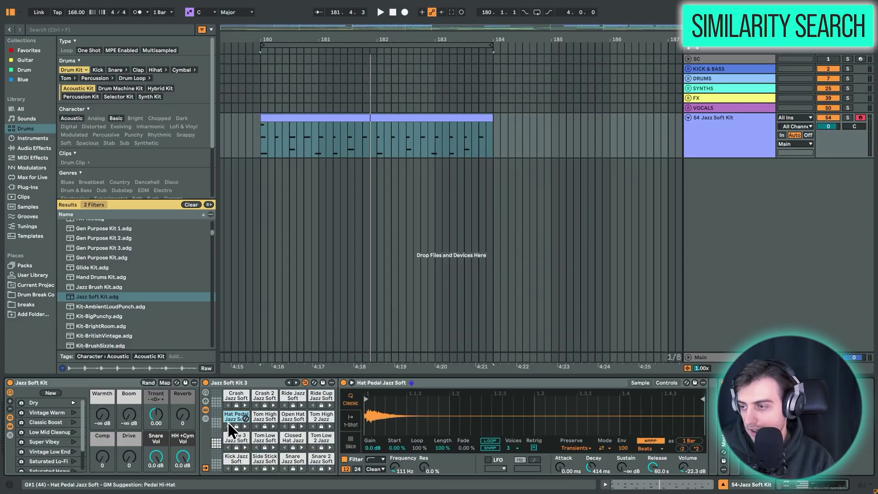
left_click(228, 425)
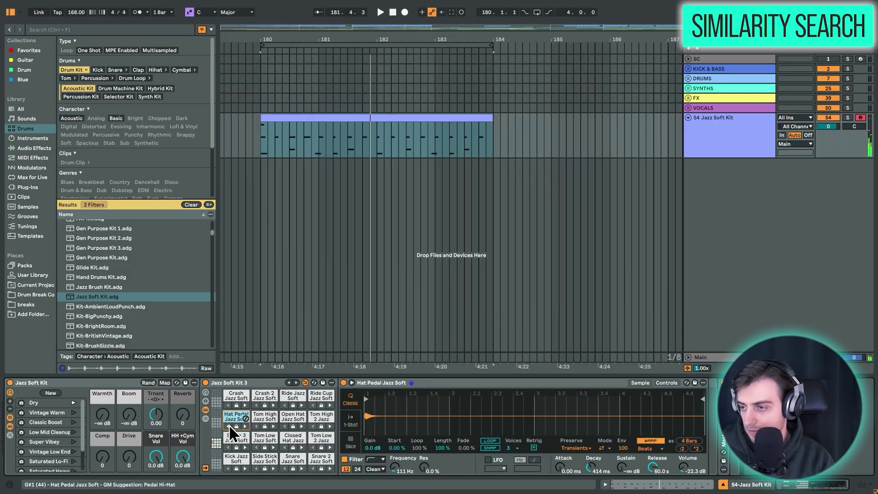
left_click(229, 425)
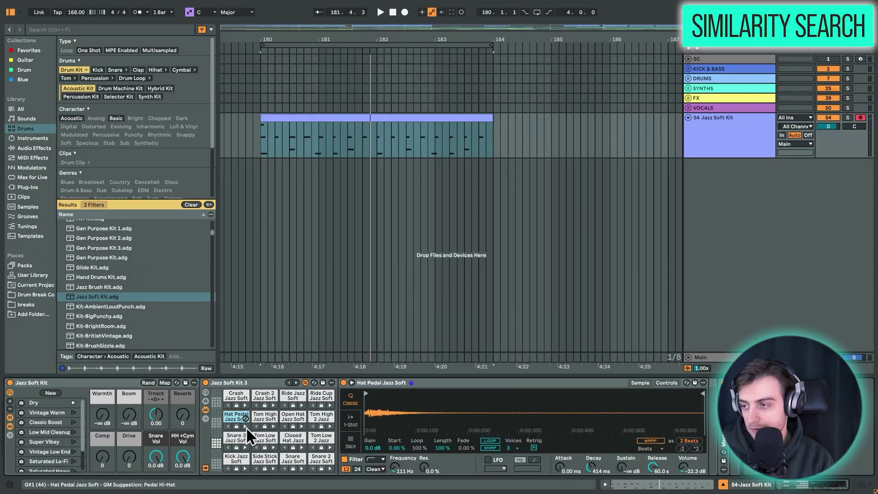
left_click(243, 428)
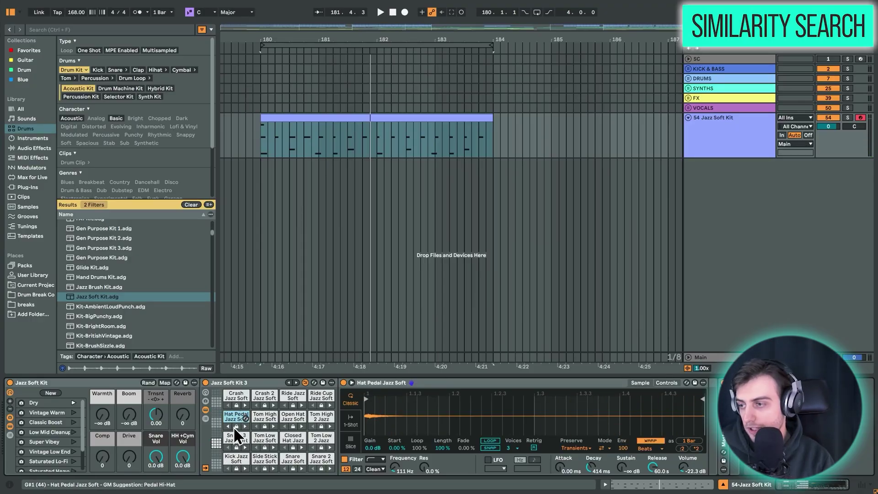
left_click(225, 426)
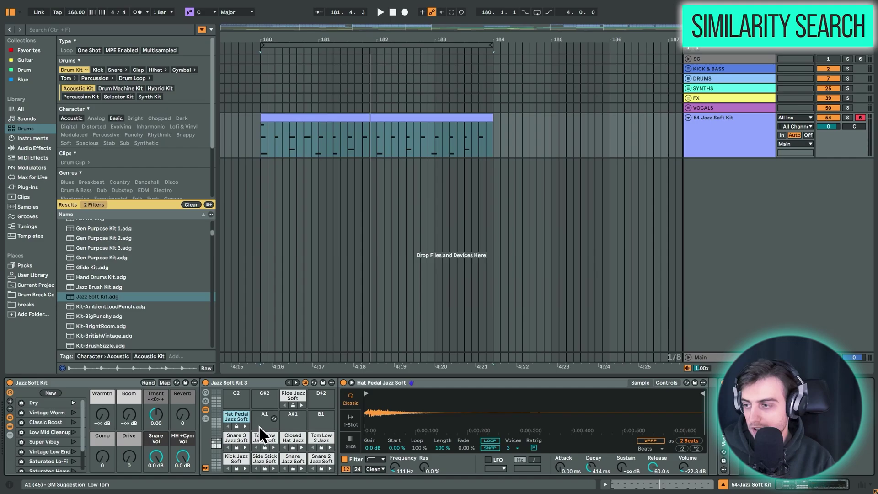
- Copy the Hat Pedal Jazz Soft pad onto A1 and A#1, then vary and audition the copies
left_click(237, 417)
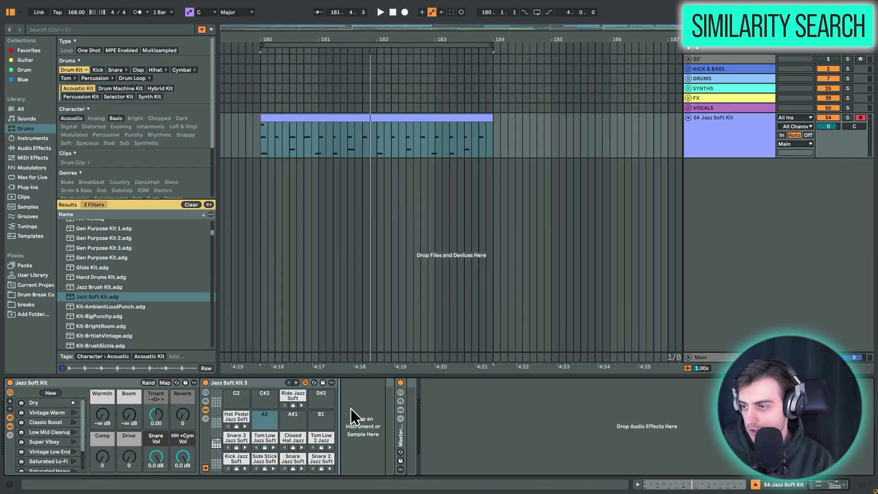
left_click_drag(237, 417, 264, 417)
left_click(293, 416)
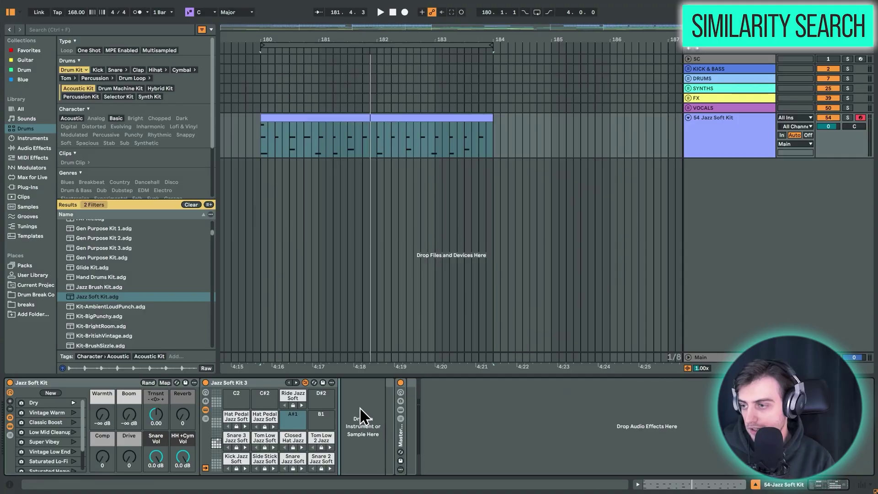
key("ctrl+v")
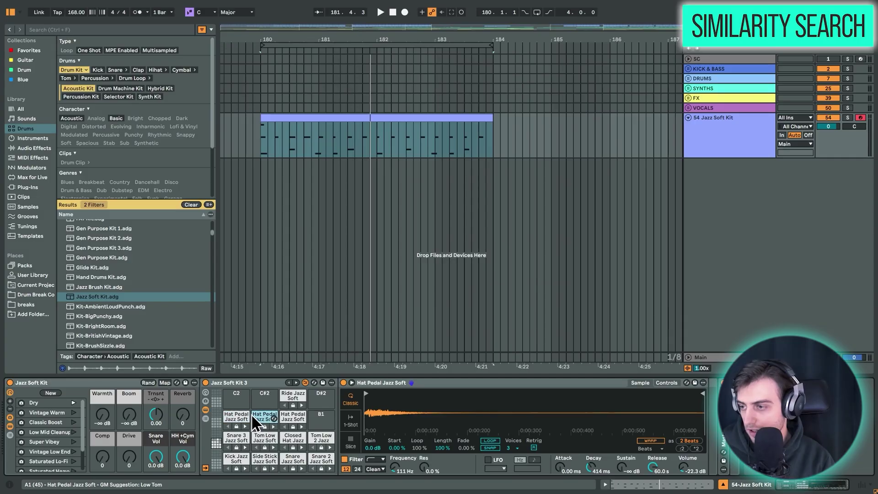
left_click(274, 426)
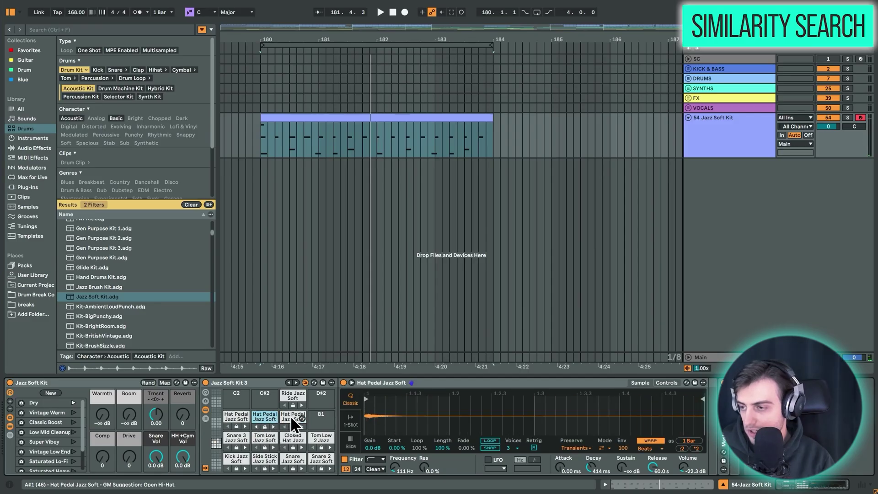
left_click(295, 418)
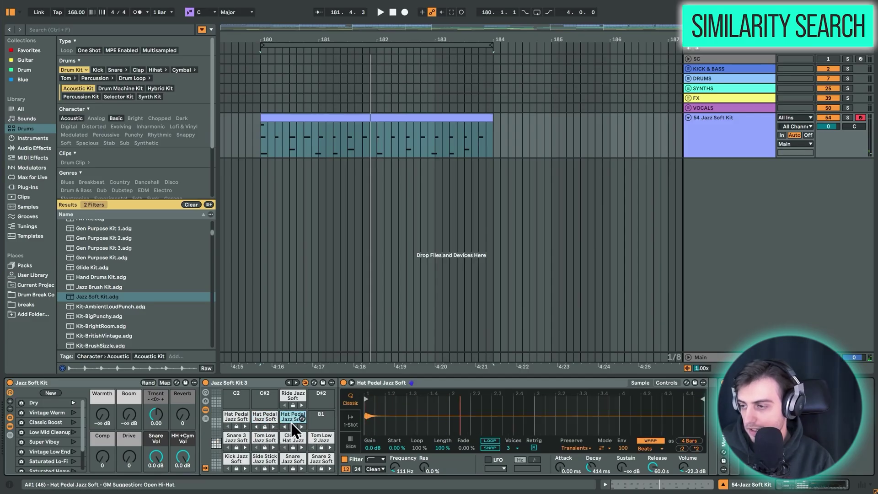
- In the beat clip, move groups of hi-hat notes up onto the new Hat Pedal lanes, including A#1
double_click(329, 121)
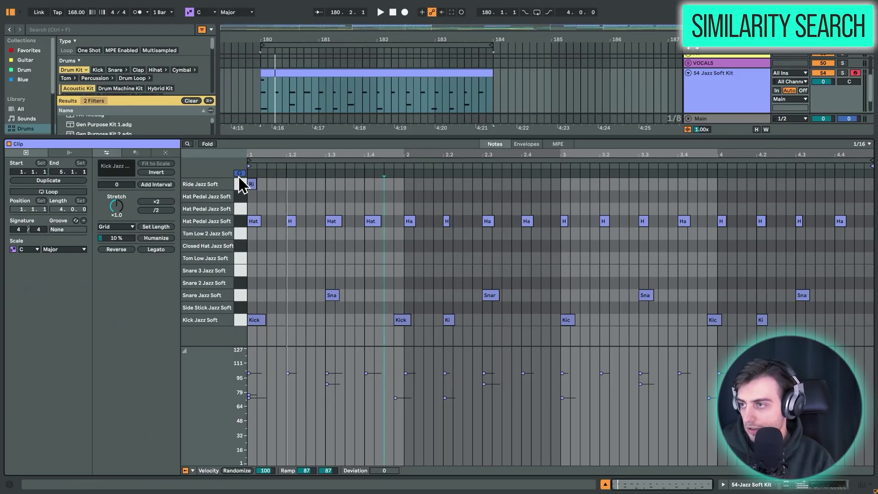
left_click(290, 221)
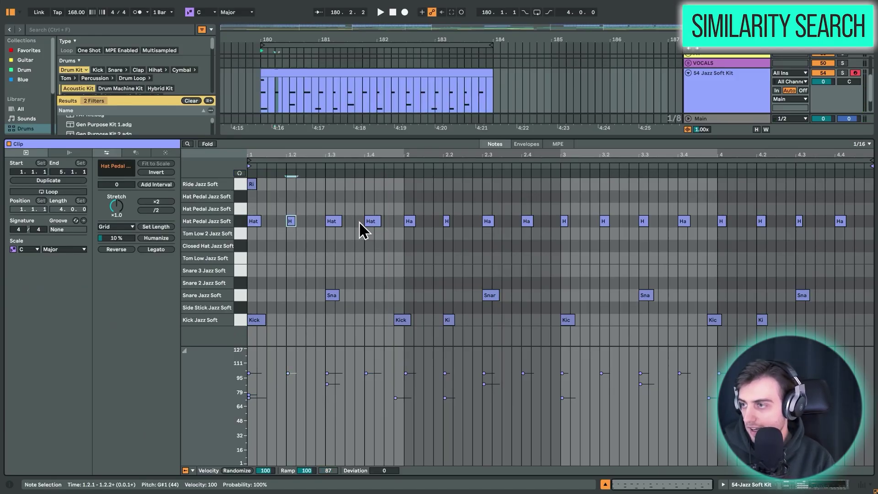
key("Up")
key("Right")
key("Up")
key("Up")
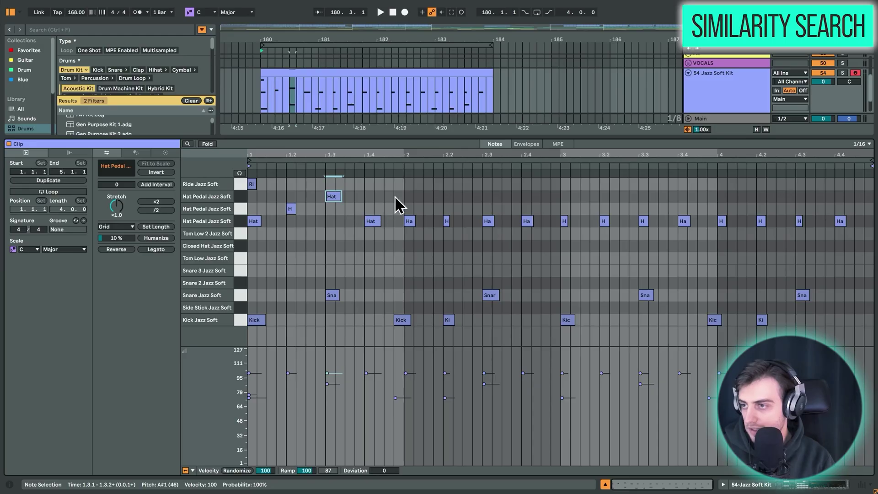
left_click_drag(394, 196, 748, 253)
key("Up")
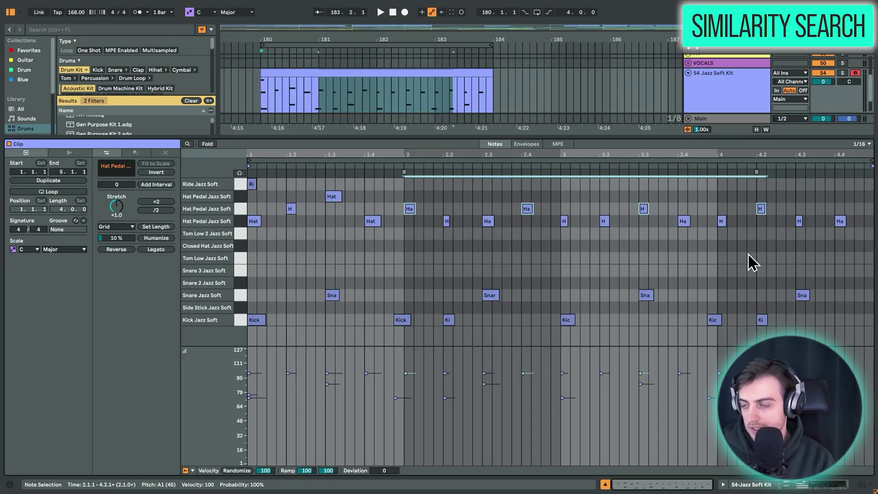
mouse_move(434, 236)
left_mouse_down()
mouse_move(796, 236)
mouse_move(816, 227)
left_mouse_up()
key("Up")
key("Up")
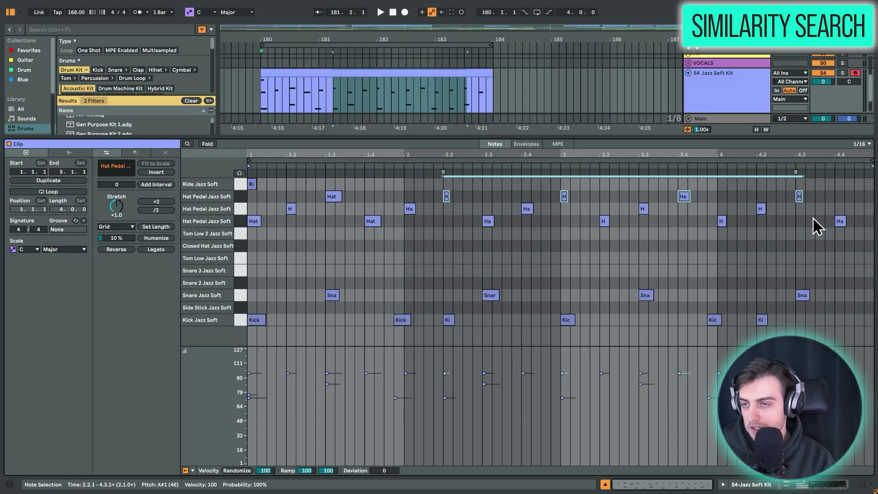
- Return to the arrangement and play the edited beat once
key("shift+Tab")
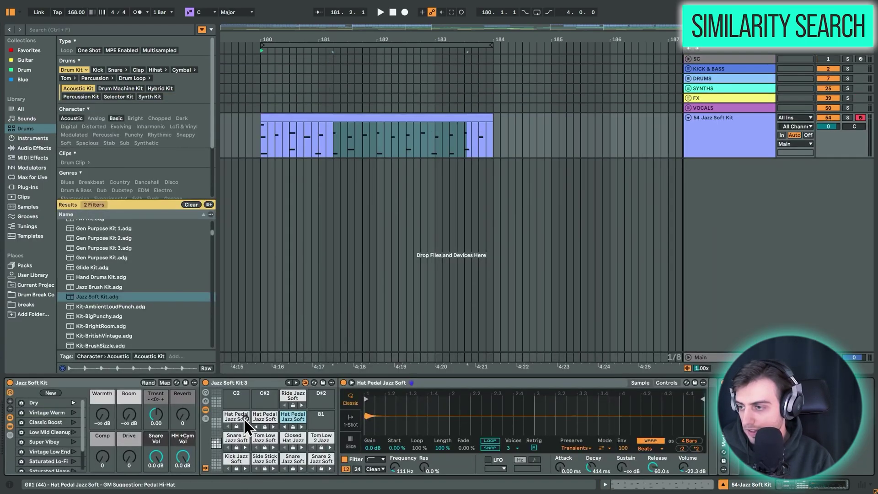
key("space")
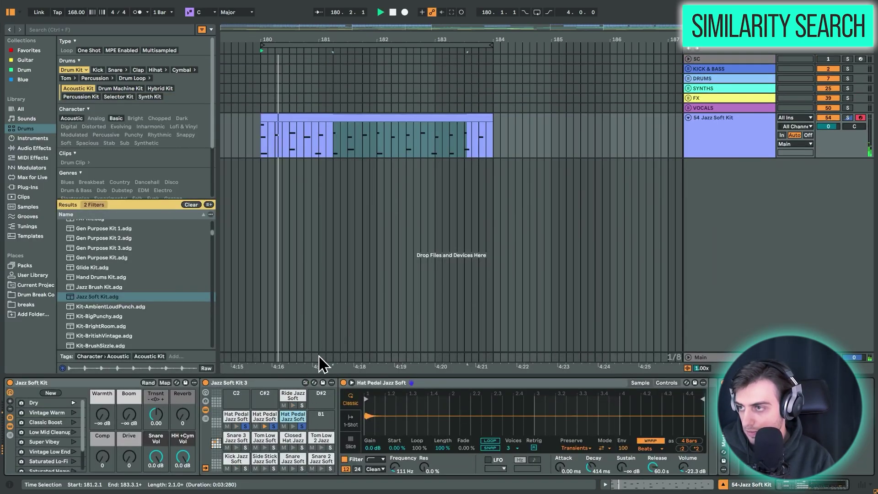
key("space")
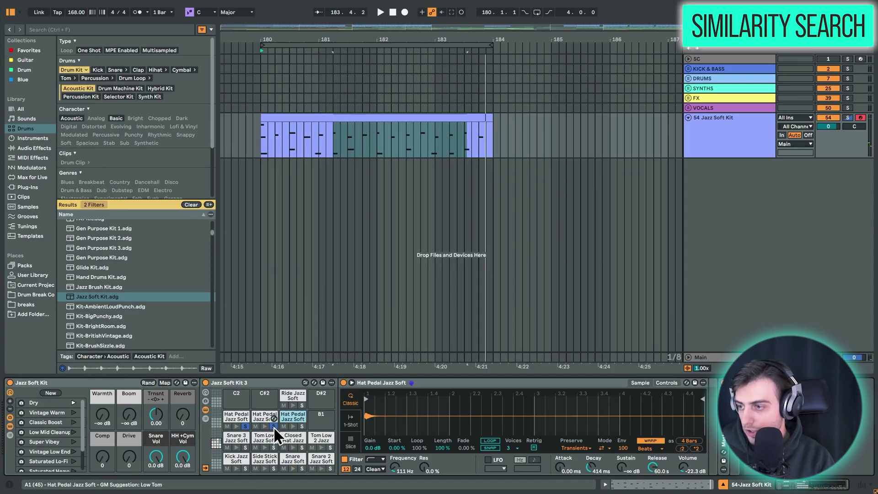
- Play the beat clip and select the Snare Jazz Soft pad to hear it
left_click(342, 116)
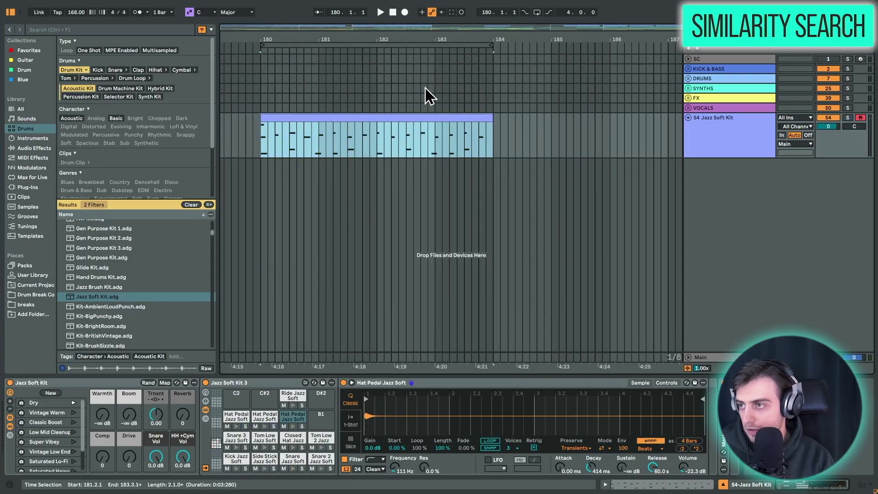
key("space")
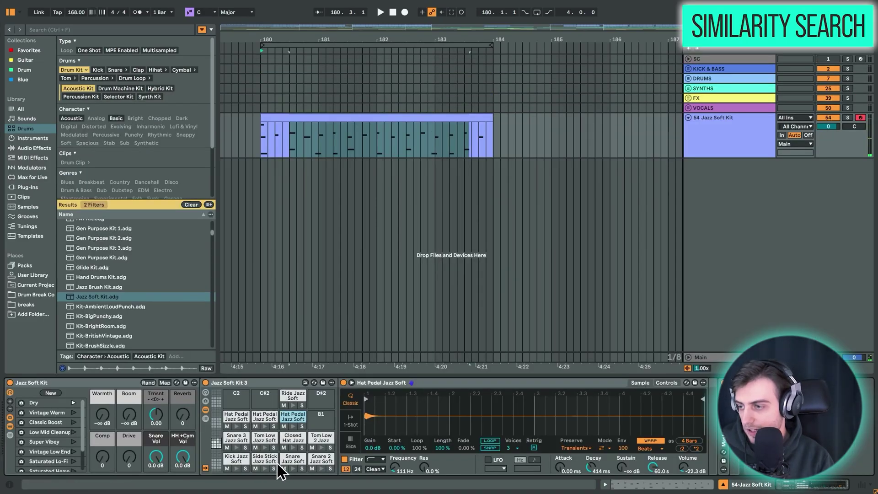
left_click(297, 459)
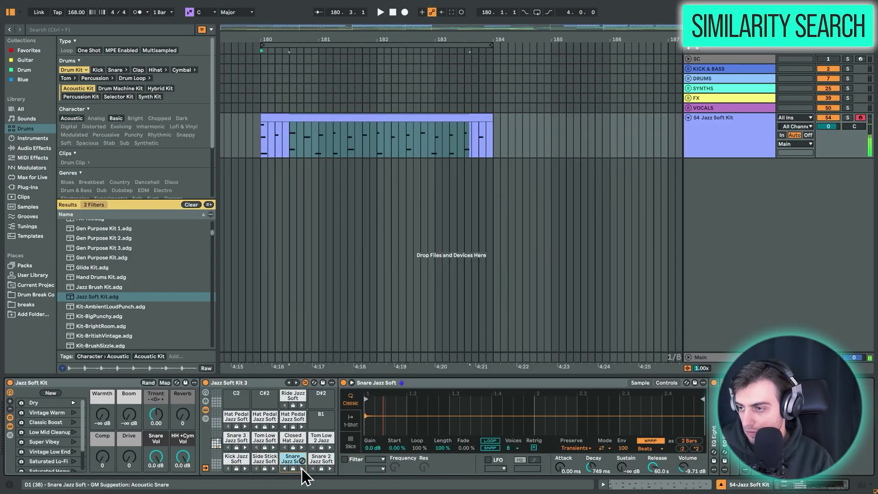
key("space")
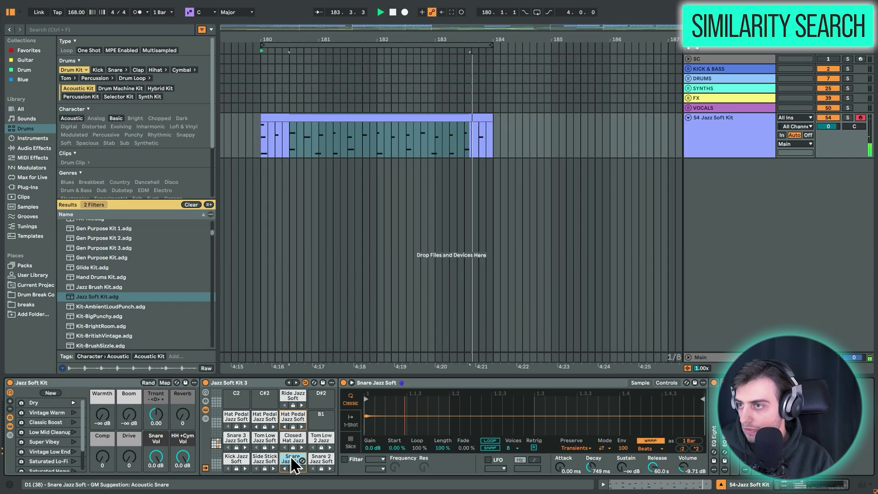
- Turn on the Kick Jazz Soft pad's filter, audition the filtered kick, then stop
left_click(236, 458)
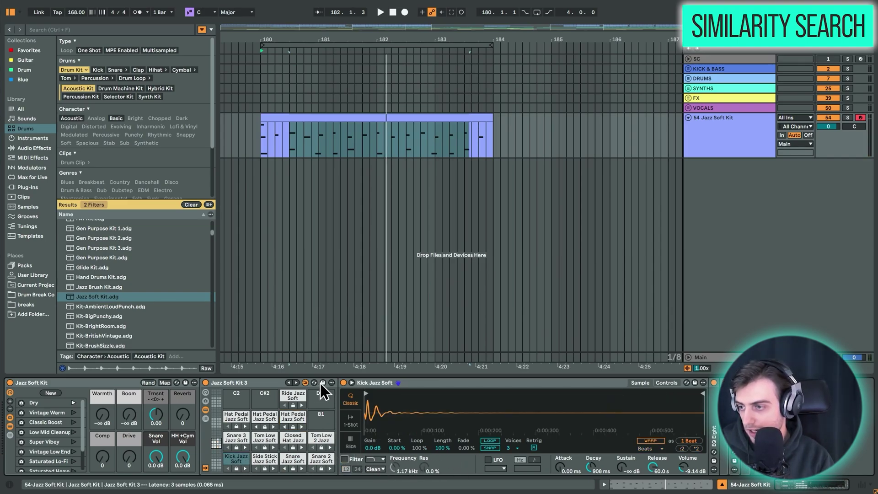
left_click(345, 458)
key("space")
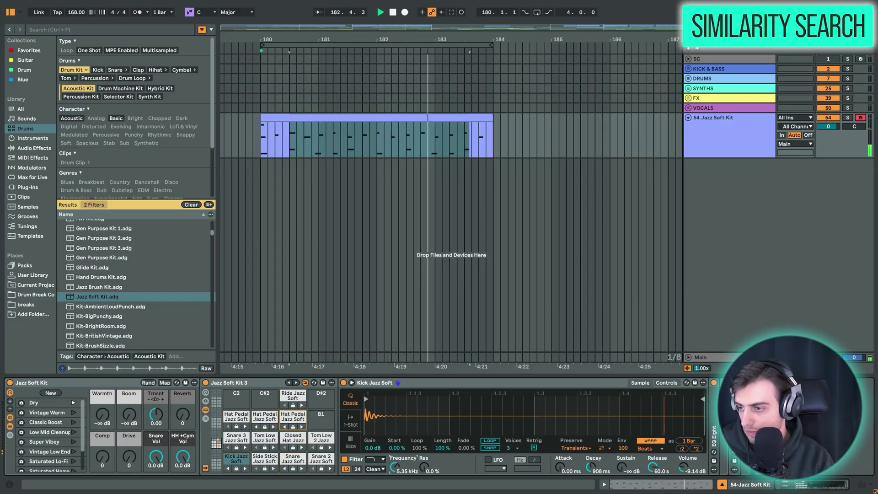
key("space")
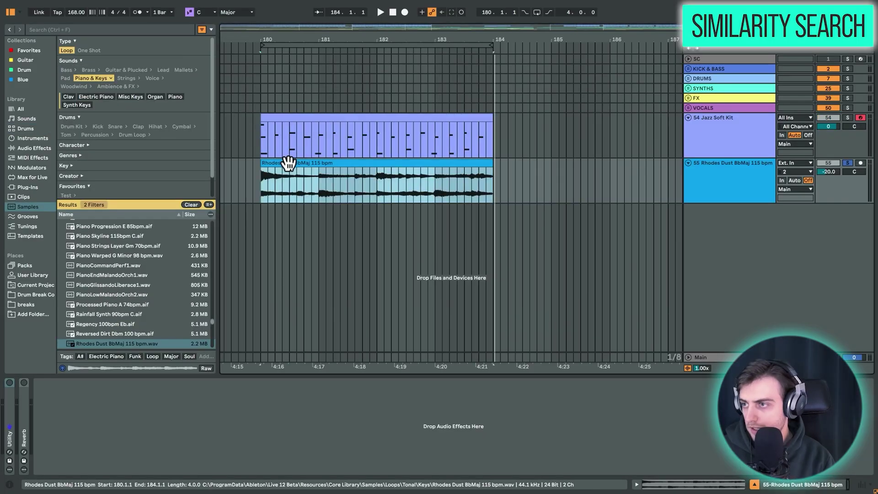
- Move the Rhodes Dust loop after the drum clip, switch Warp off, and play it
double_click(288, 162)
left_click_drag(275, 64, 551, 90)
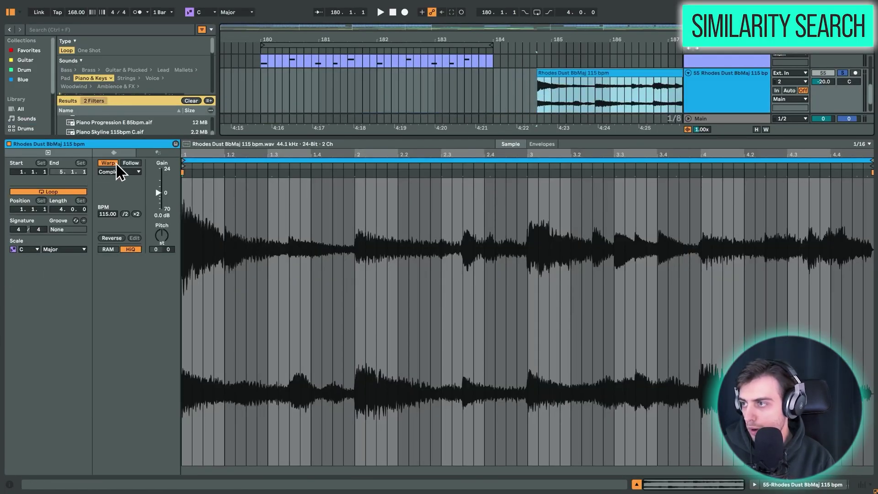
left_click(108, 163)
scroll(409, 70, "down", 3)
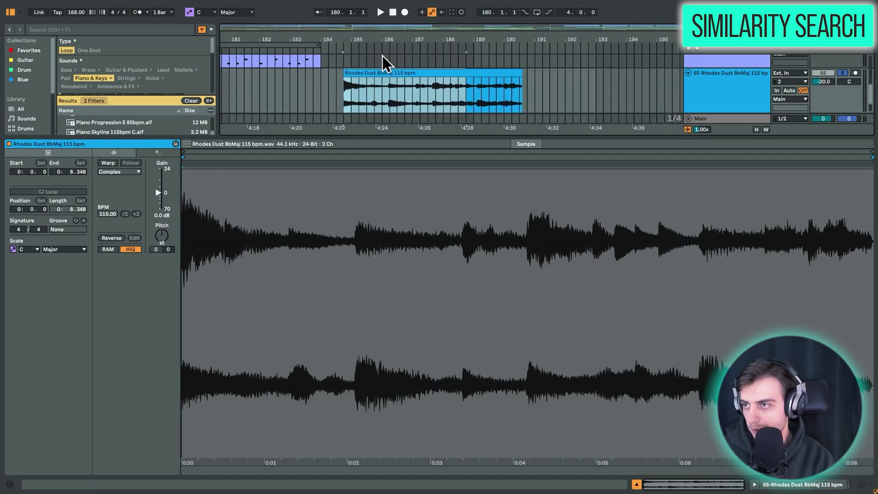
key("space")
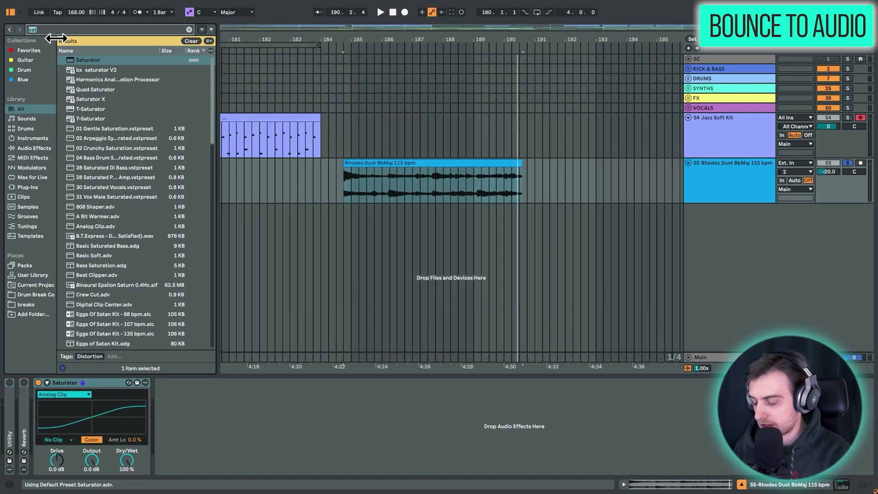
type("ero")
- Load Erosion and Echo onto the Rhodes track and play the processed loop
key("Return")
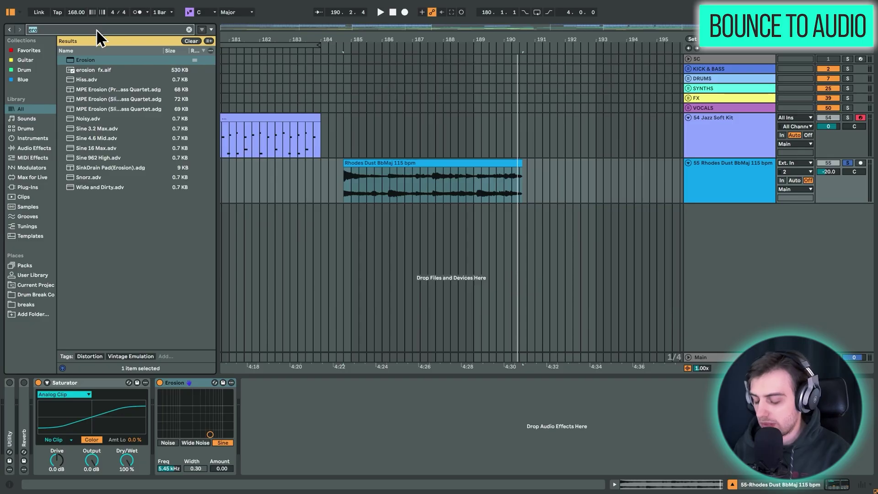
type("echo")
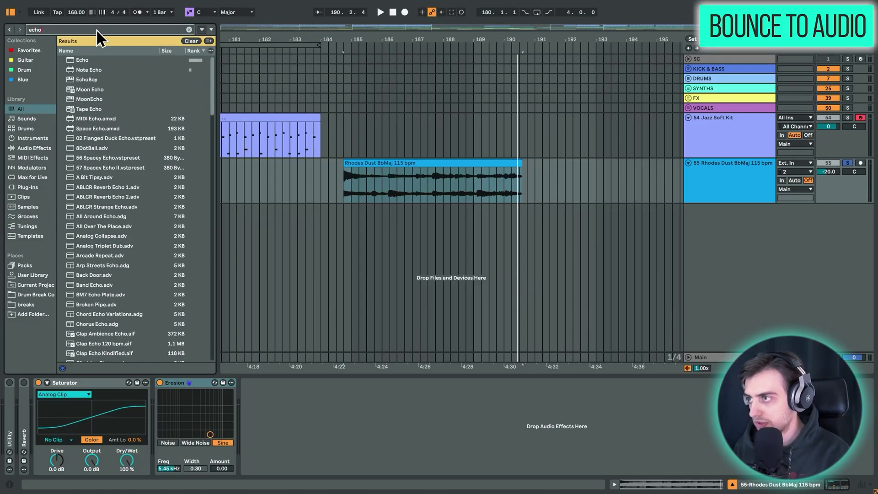
double_click(88, 60)
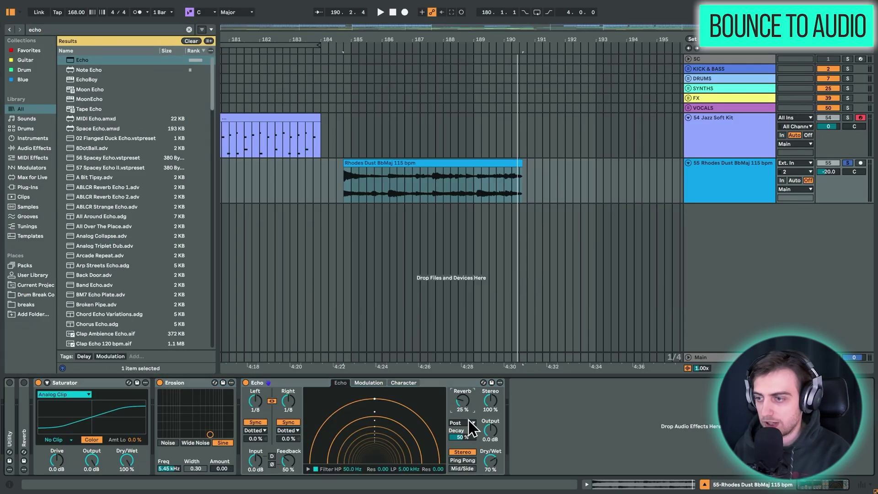
key("space")
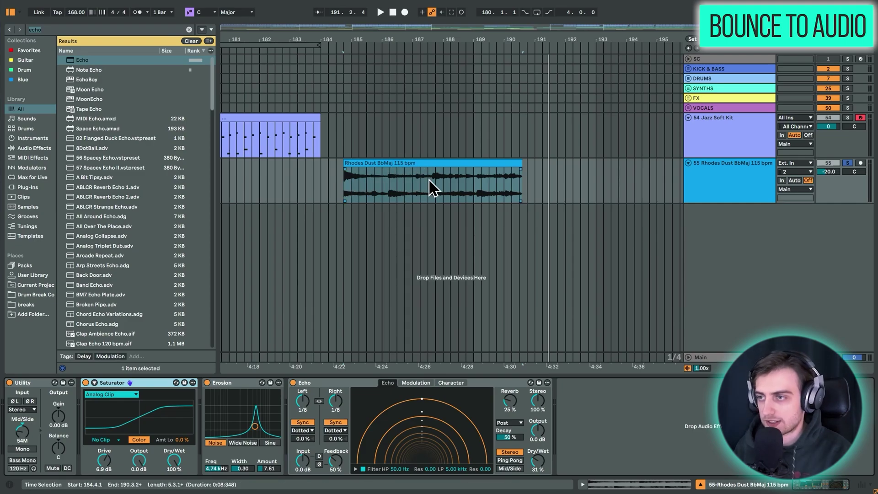
- Deselect the Rhodes clip, then open and dismiss the Rhodes track's options menu
left_click(713, 192)
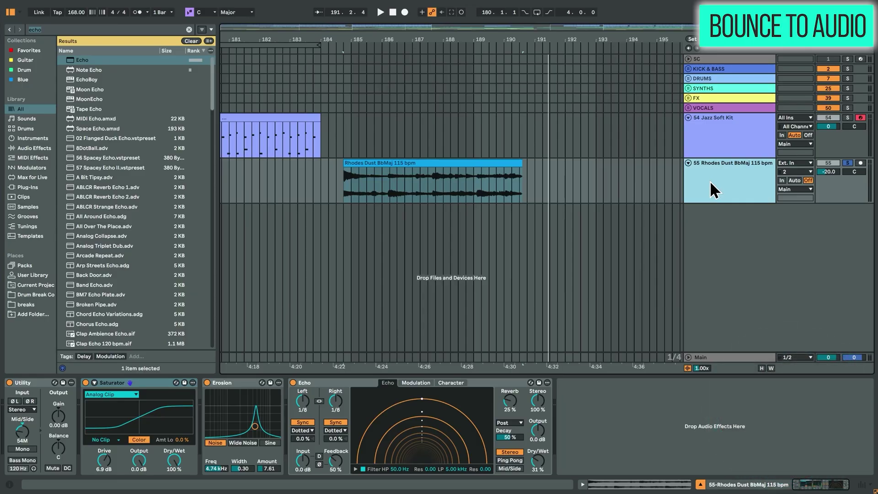
right_click(712, 183)
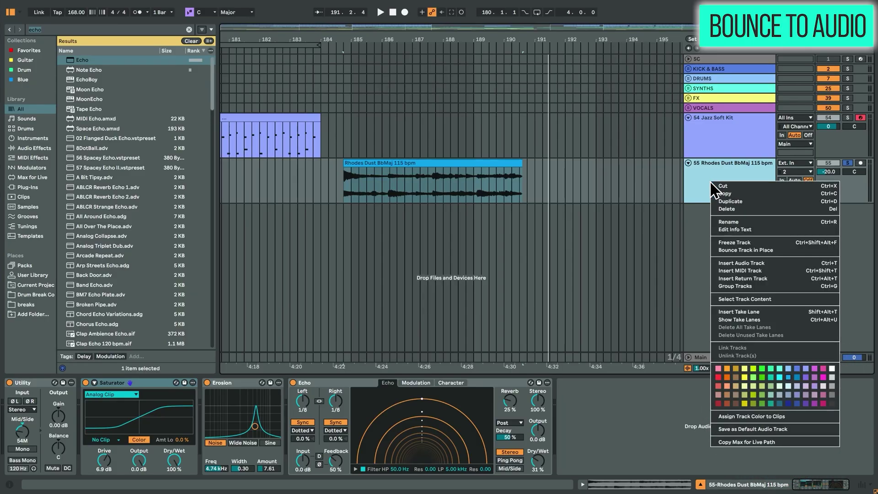
left_click(725, 248)
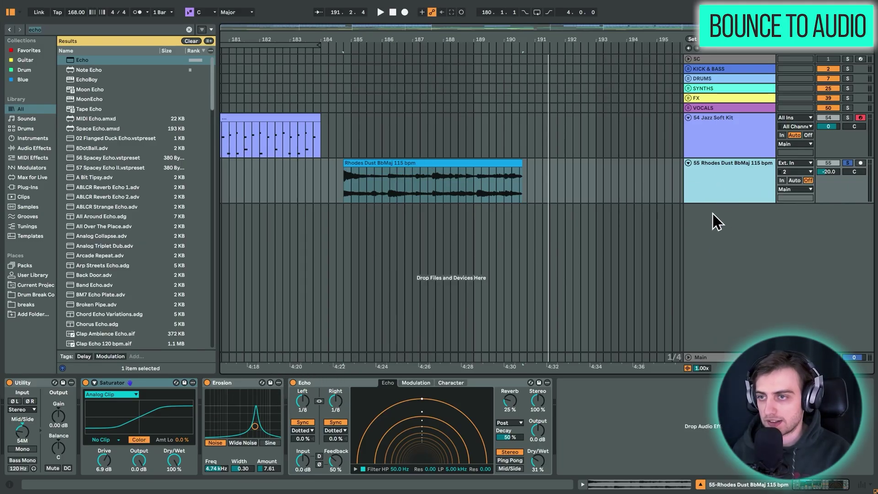
- Duplicate the Rhodes track, group the copy, fold and unfold the group, then delete it
key("ctrl+d")
key("ctrl+g")
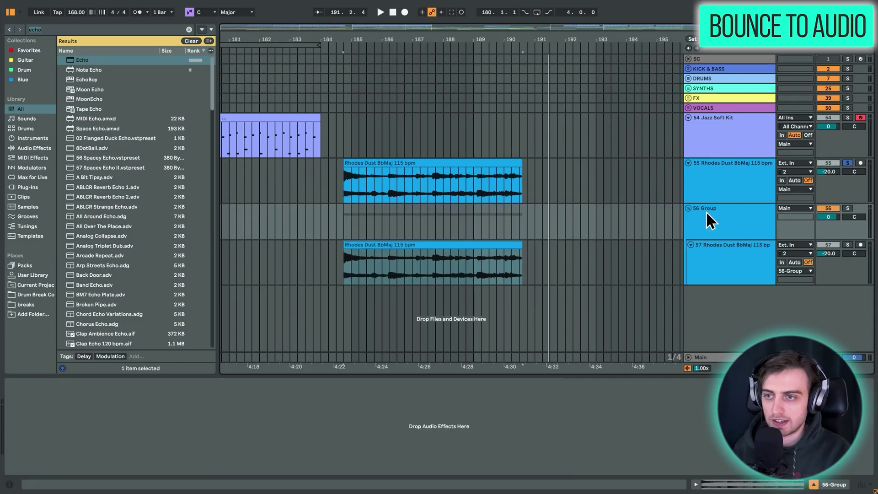
right_click(706, 211)
left_click(735, 229)
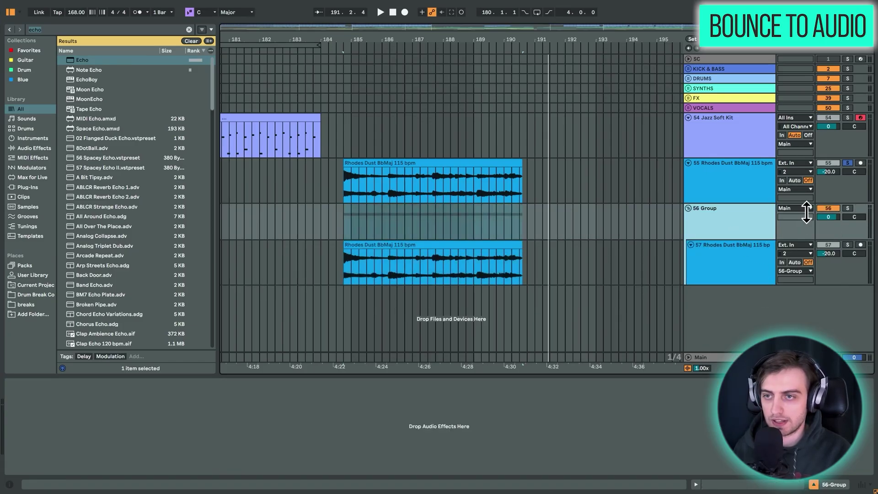
left_click(689, 207)
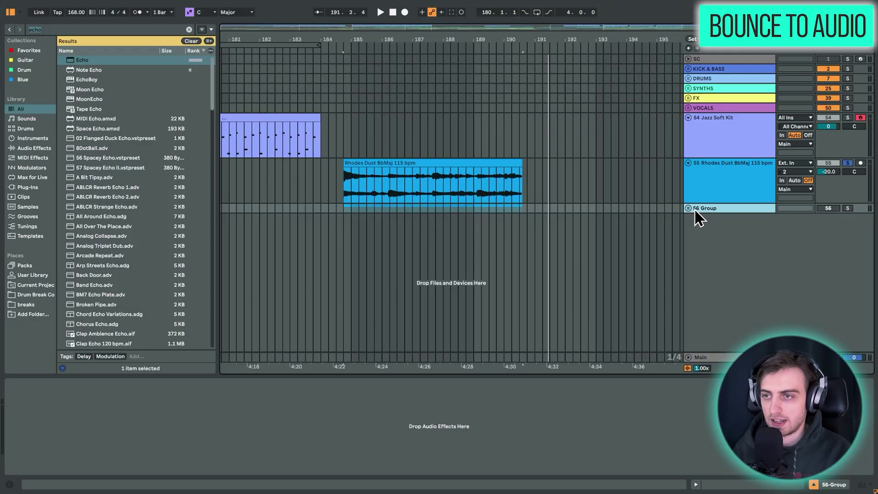
left_click(689, 208)
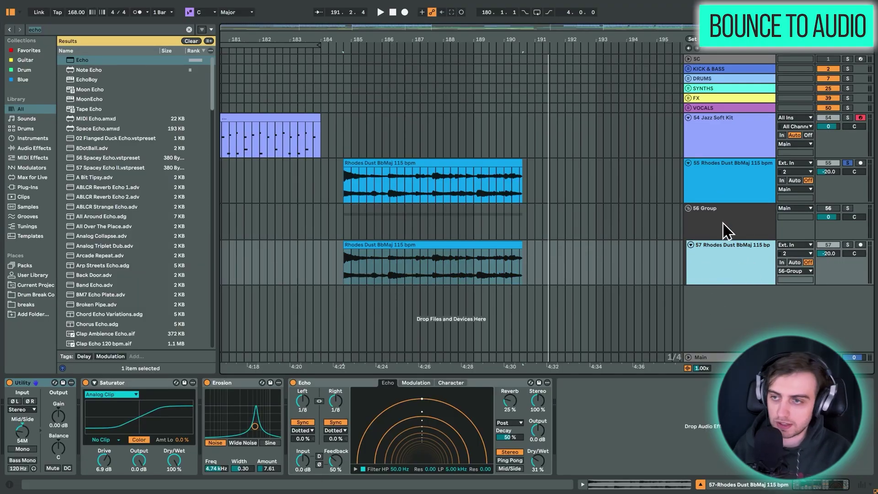
key("Delete")
- Bounce the Rhodes track in place, consolidate it into one clip, and set volume to -27.3 dB
right_click(701, 183)
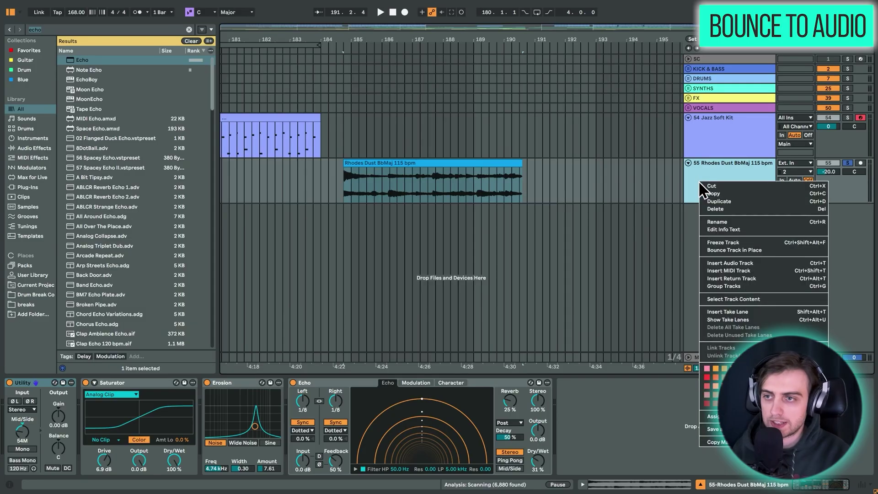
left_click(724, 251)
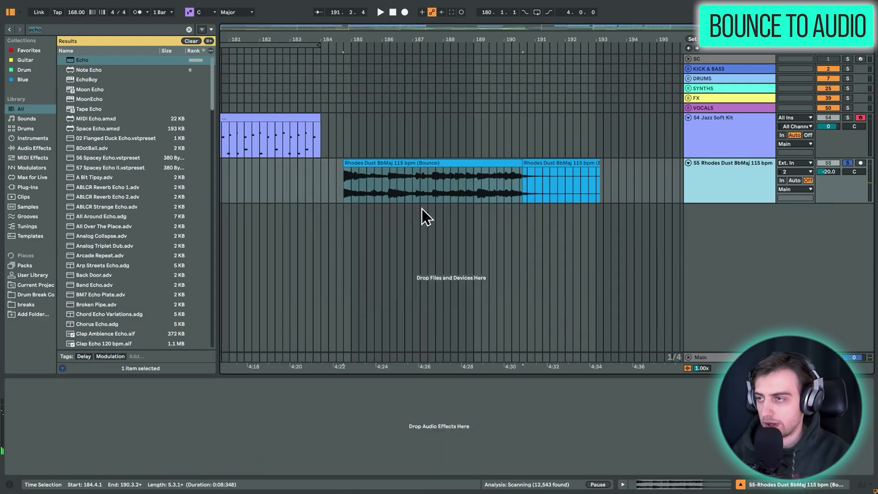
key("ctrl+j")
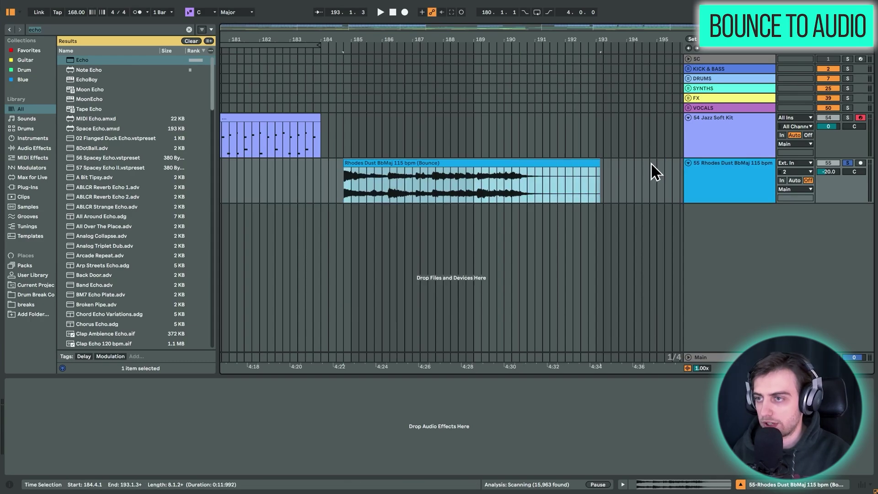
key("space")
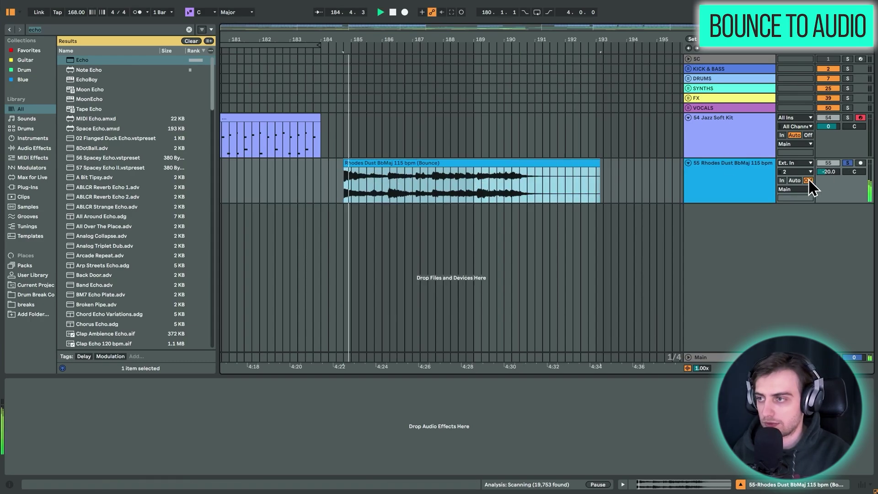
left_click_drag(821, 170, 822, 173)
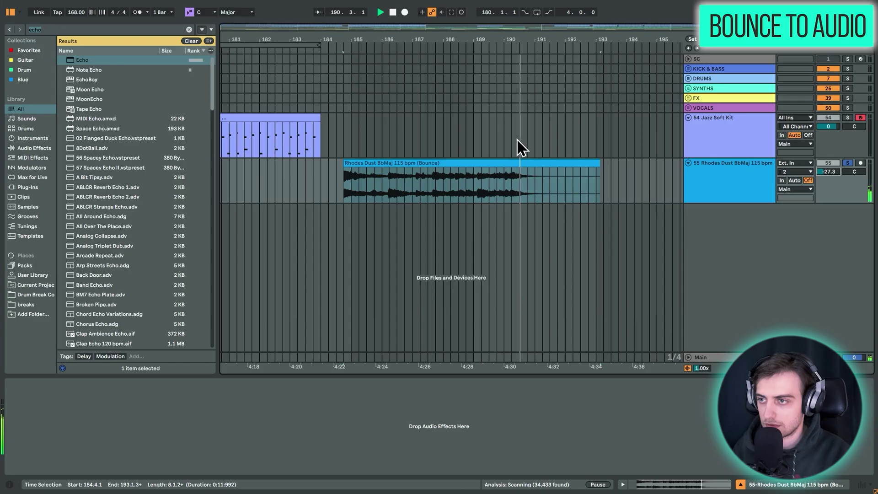
- Open the bounced Rhodes clip's details and choose a warp mode for it
left_click(437, 162)
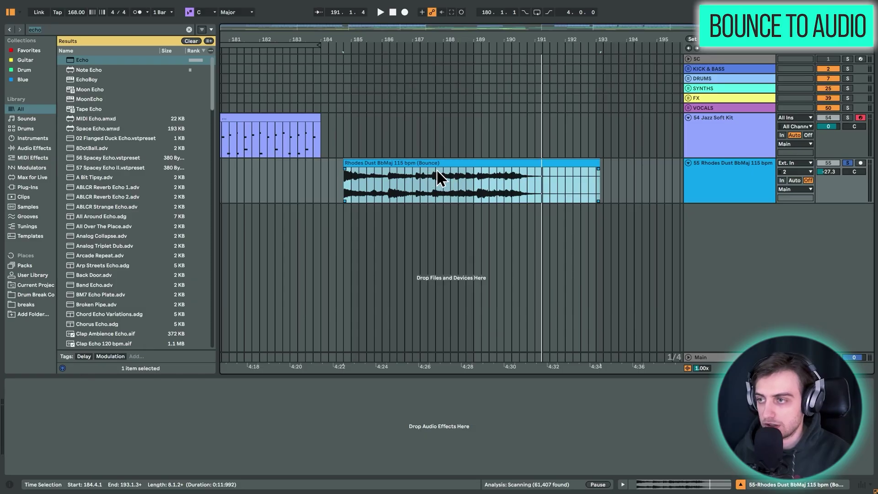
double_click(436, 177)
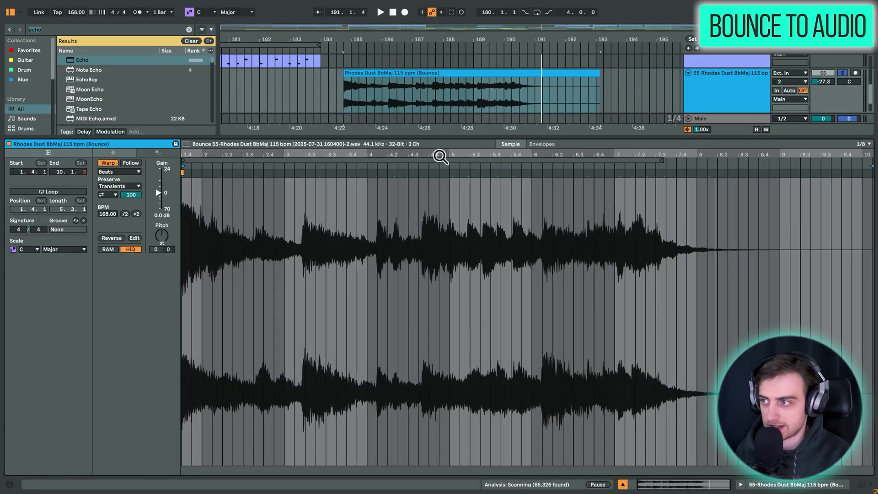
left_click(119, 172)
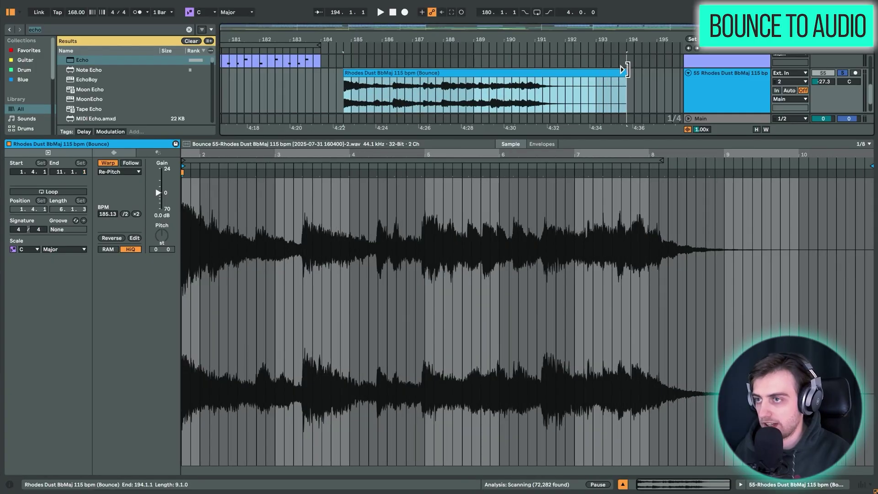
- Stretch the clip's end shorter, then longer, then to about double length, auditioning each change
mouse_move(597, 75)
left_mouse_down()
mouse_move(478, 76)
mouse_move(539, 81)
left_mouse_up()
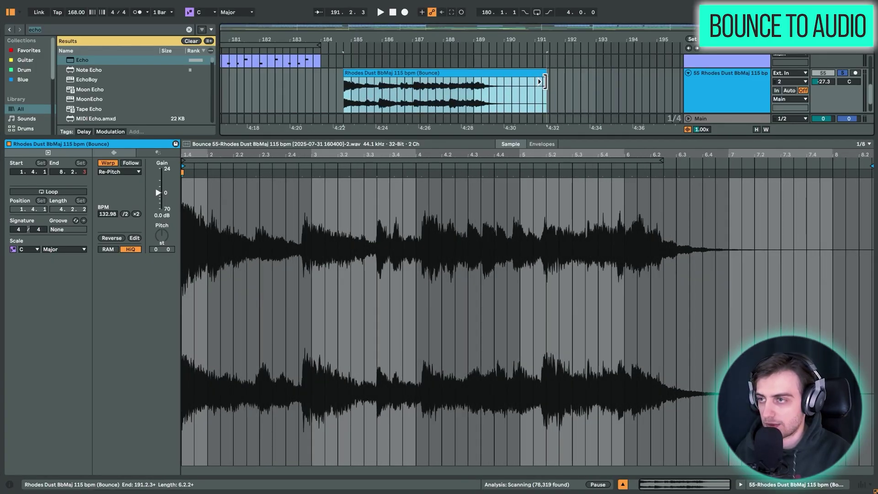
left_click_drag(542, 81, 548, 82)
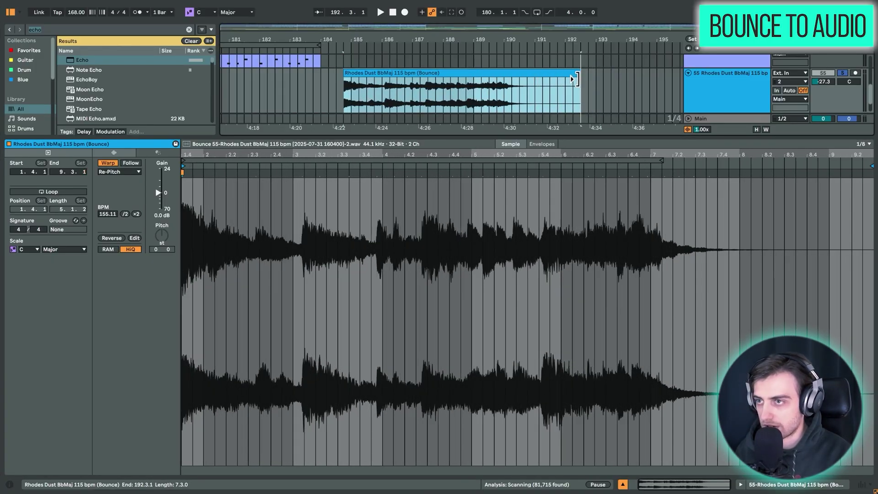
key("space")
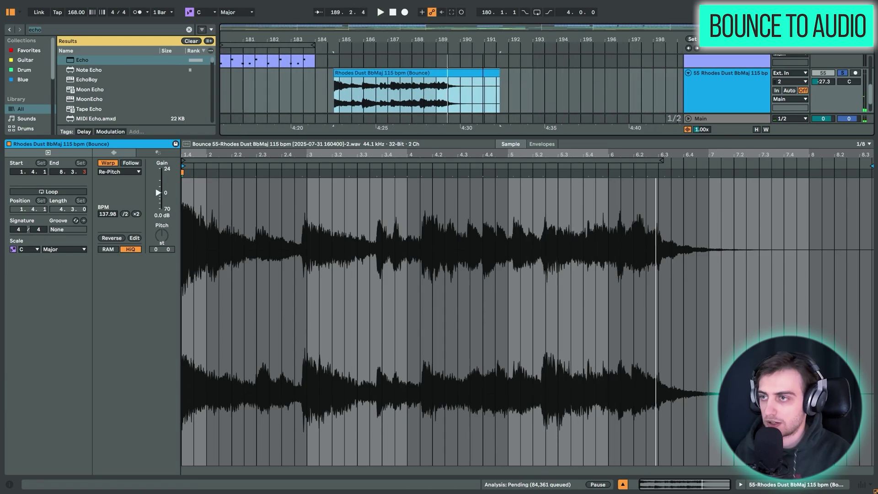
scroll(548, 76, "down", 3)
mouse_move(483, 73)
left_mouse_down()
mouse_move(619, 81)
mouse_move(581, 78)
left_mouse_up()
key("space")
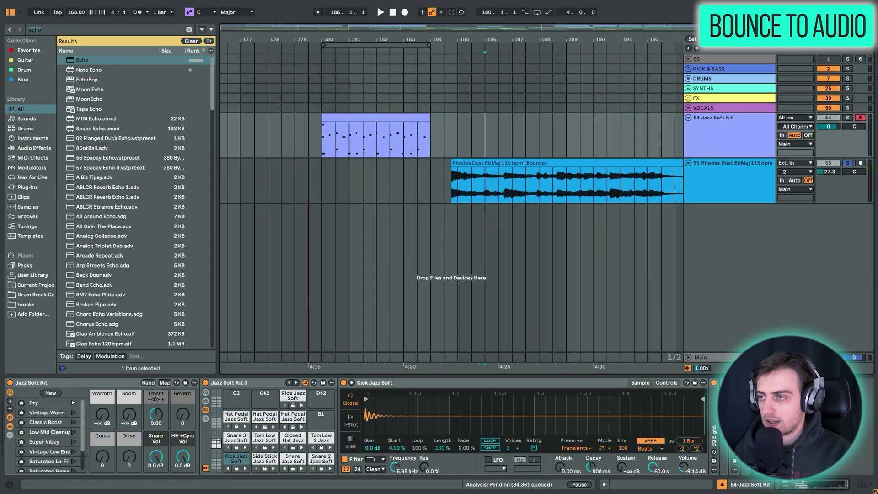
- Turn off grid snapping, extend the Rhodes clip to near bar 191, and play from bar 180
left_click_drag(323, 55, 323, 38)
left_click(538, 199)
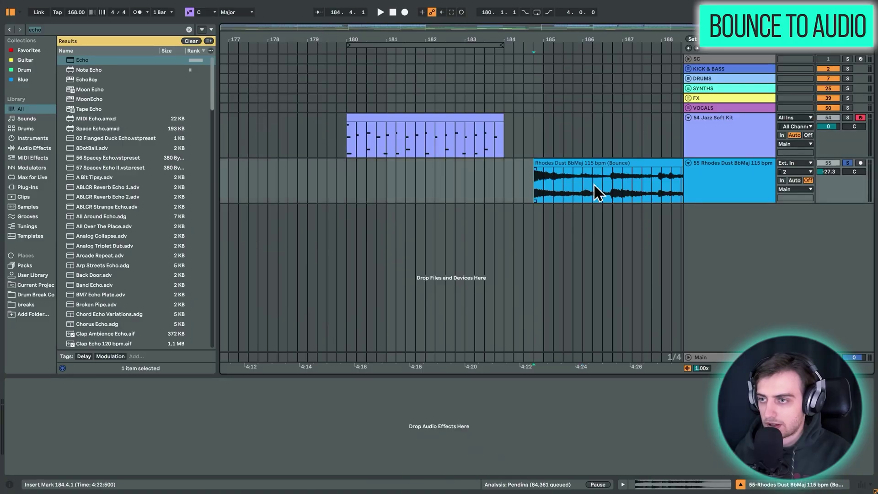
right_click(617, 182)
left_click(676, 252)
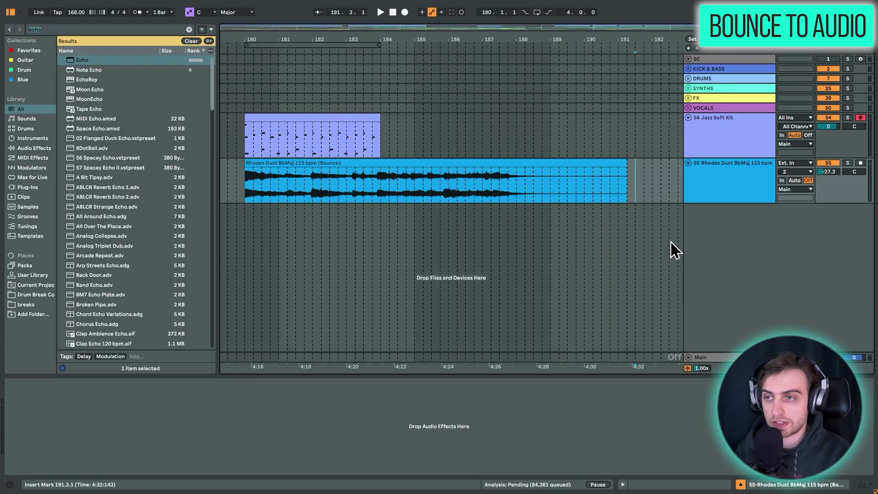
mouse_move(626, 167)
left_mouse_down()
mouse_move(643, 165)
mouse_move(631, 165)
left_mouse_up()
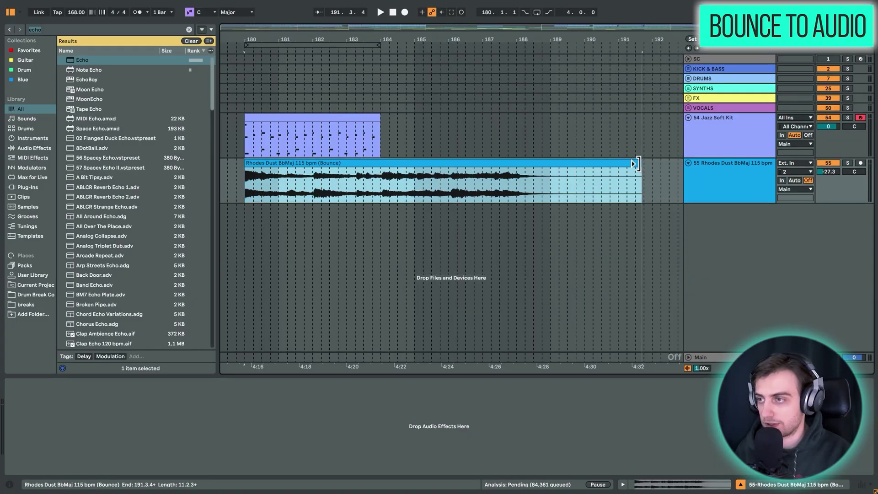
key("space")
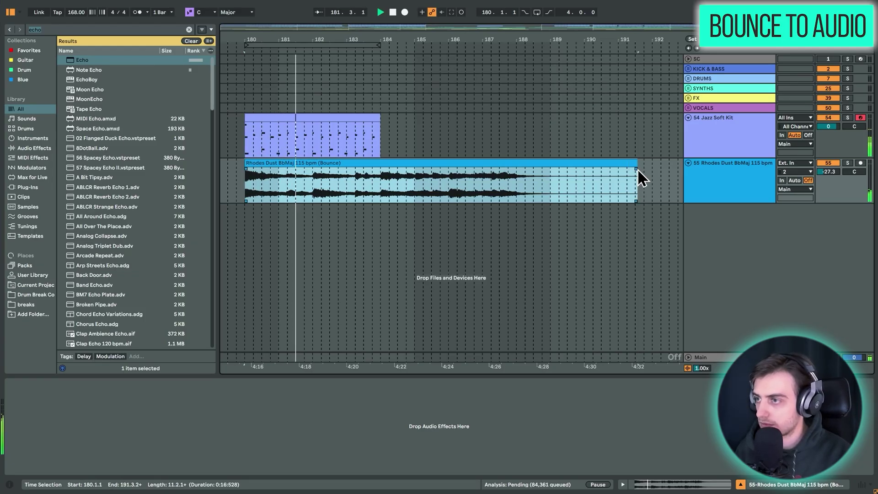
- Repeat the drum clip through bar 188 and halve the Rhodes clip's tempo with :2
left_click(347, 120)
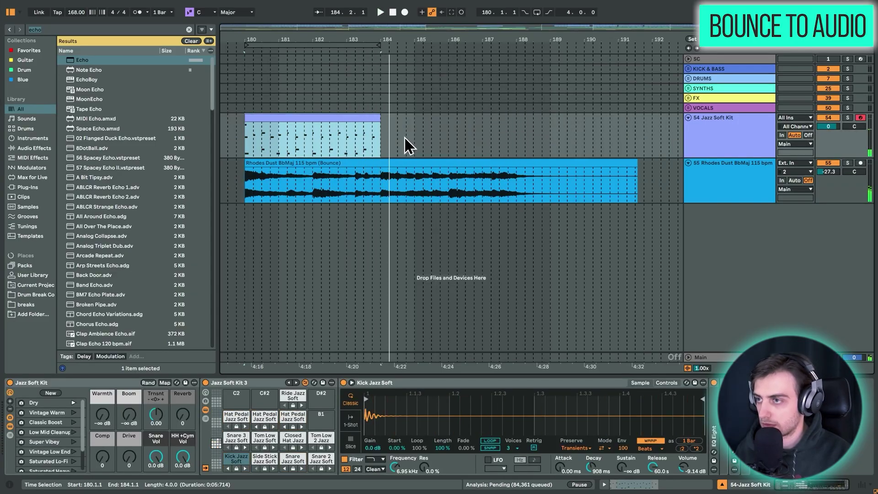
key("ctrl+d")
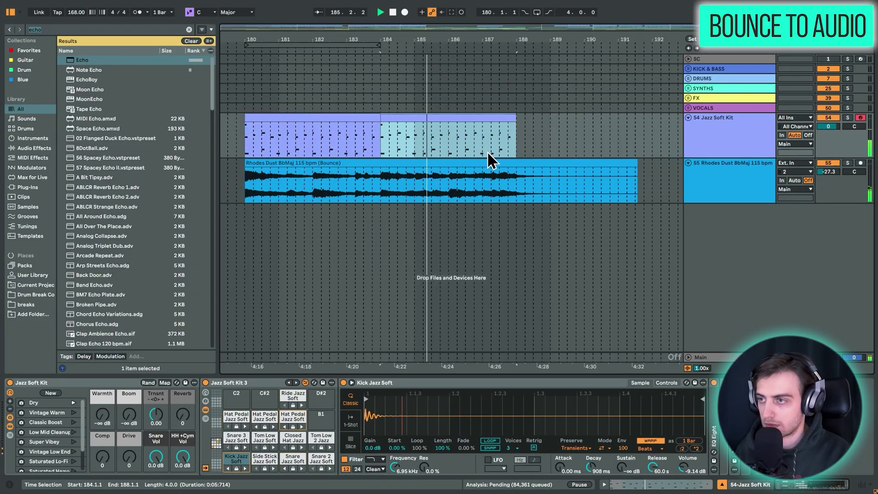
right_click(518, 183)
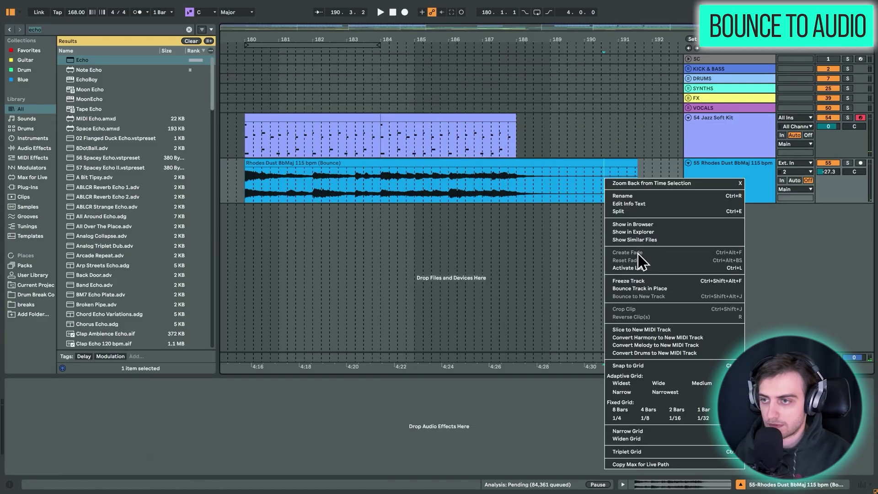
double_click(518, 183)
left_click(126, 214)
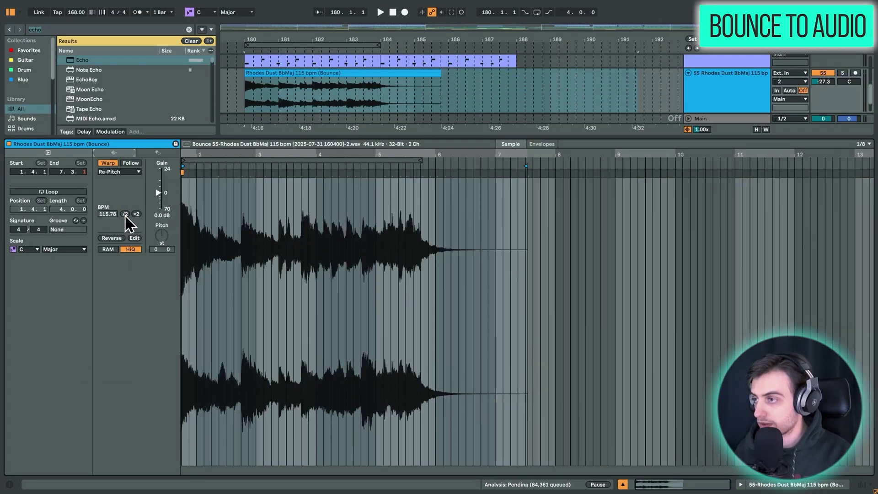
key("space")
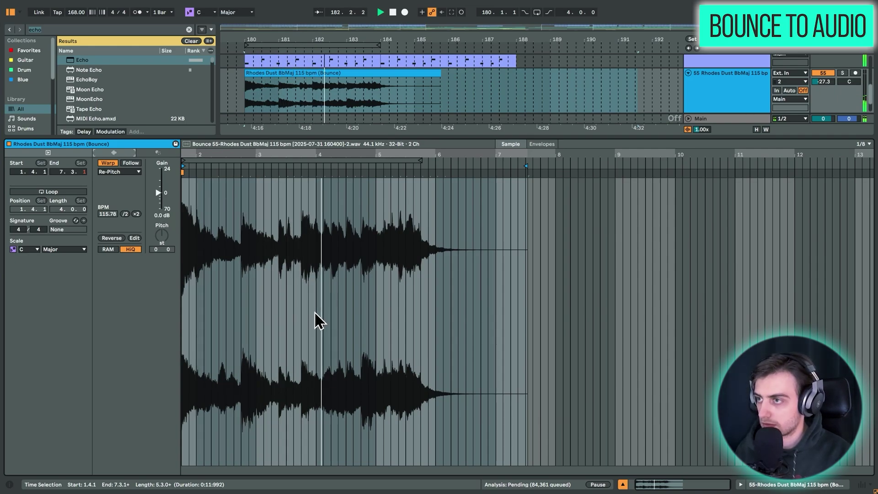
key("ctrl+z")
double_click(314, 311)
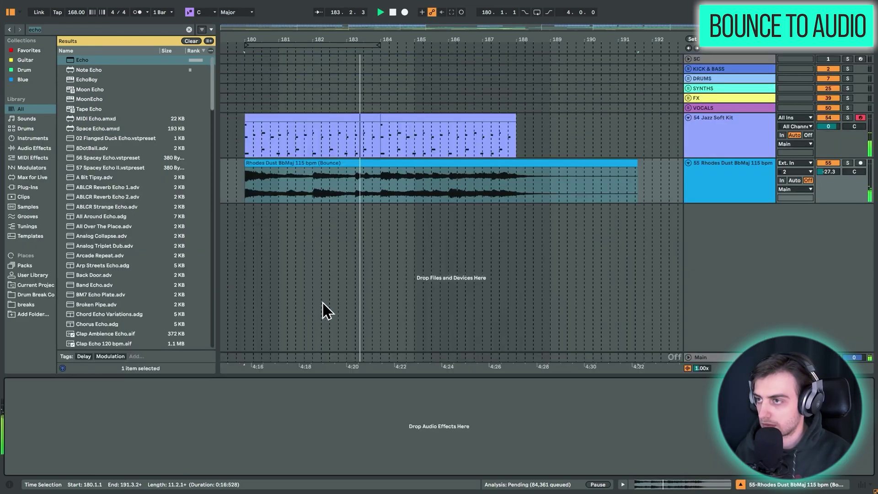
left_click(422, 163)
- Bounce the Jazz Soft Kit track in place and select the Rhodes tail past bar 191
right_click(727, 134)
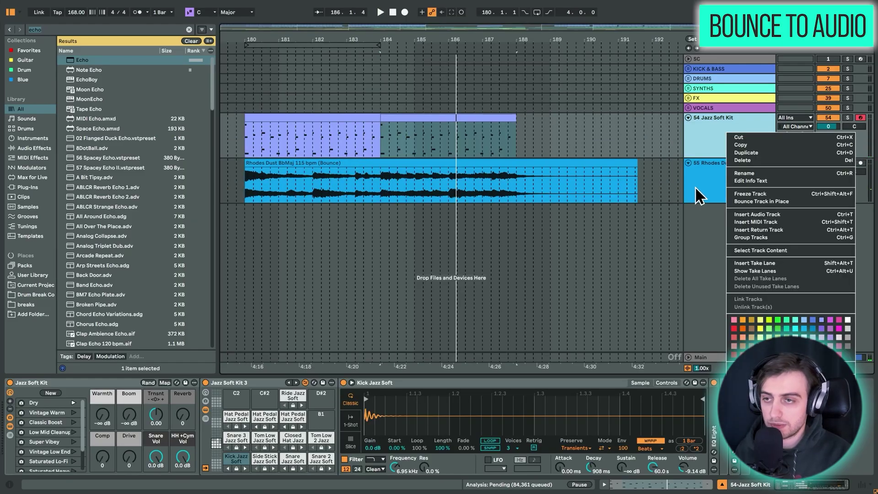
left_click(765, 202)
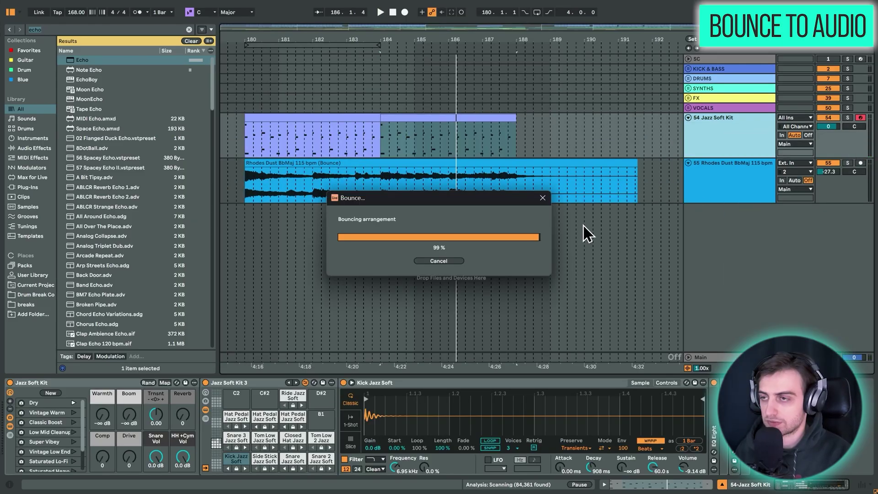
left_click(624, 127)
left_click_drag(629, 128, 626, 180)
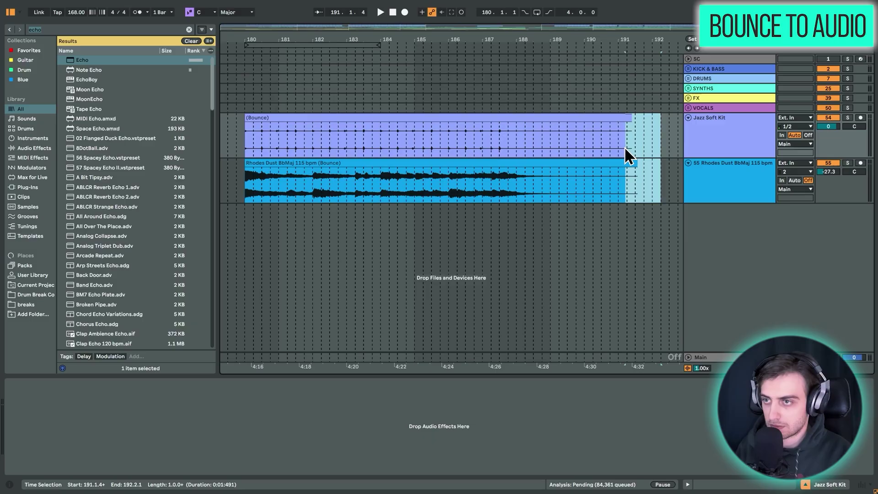
- Delete the Rhodes tail and shorten both bounced clips to end near bar 190
key("Delete")
left_click(594, 118)
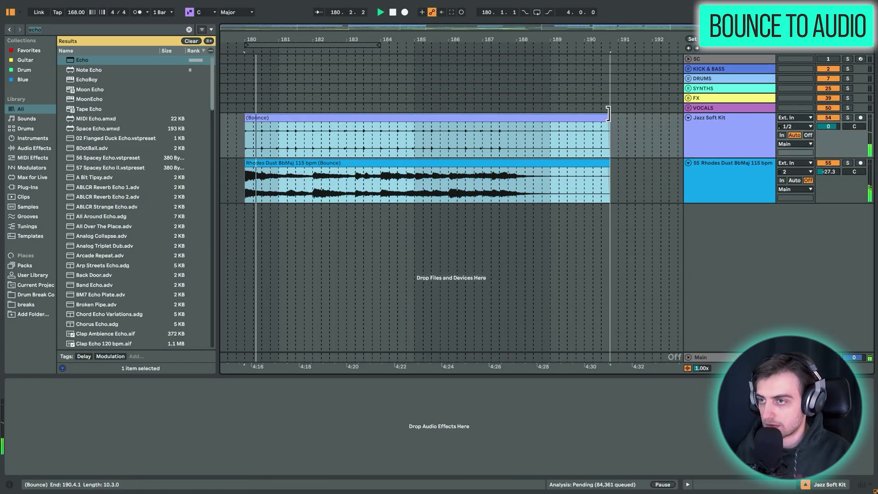
left_click_drag(610, 113, 590, 116)
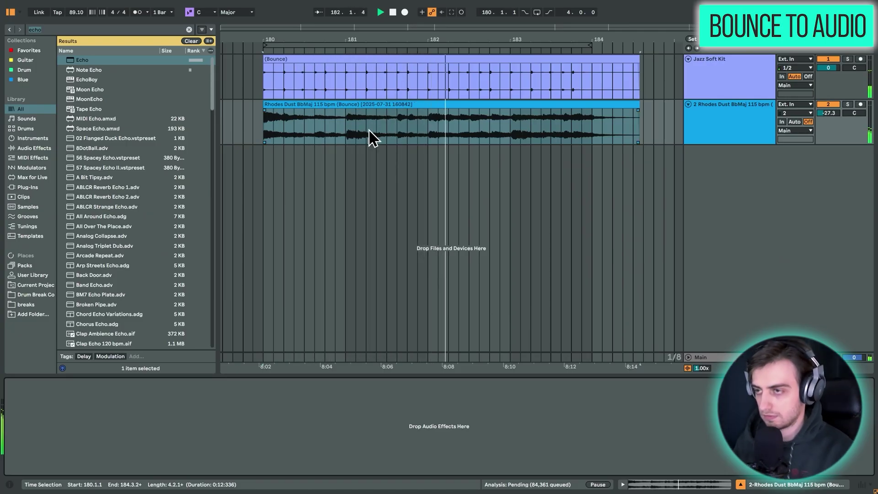
- Stop playback, then split off and silence the drum beat at bar 180.4
left_click(466, 138)
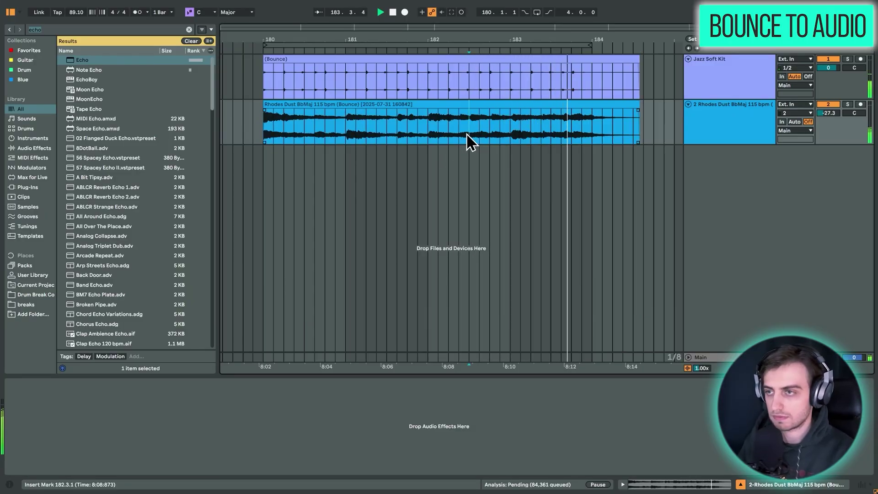
left_click(529, 93)
key("space")
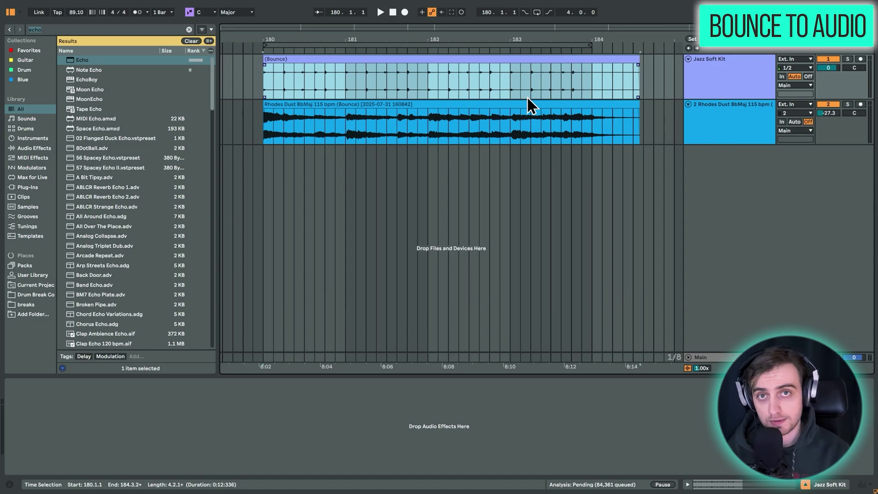
left_click(338, 81)
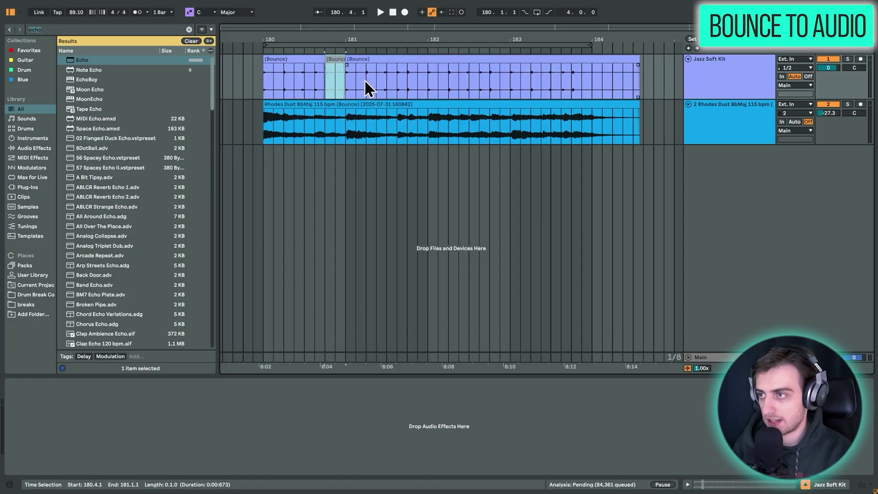
key("0")
- Split off a short Rhodes slice near bar 181.3 and audition the edits
left_click(439, 85)
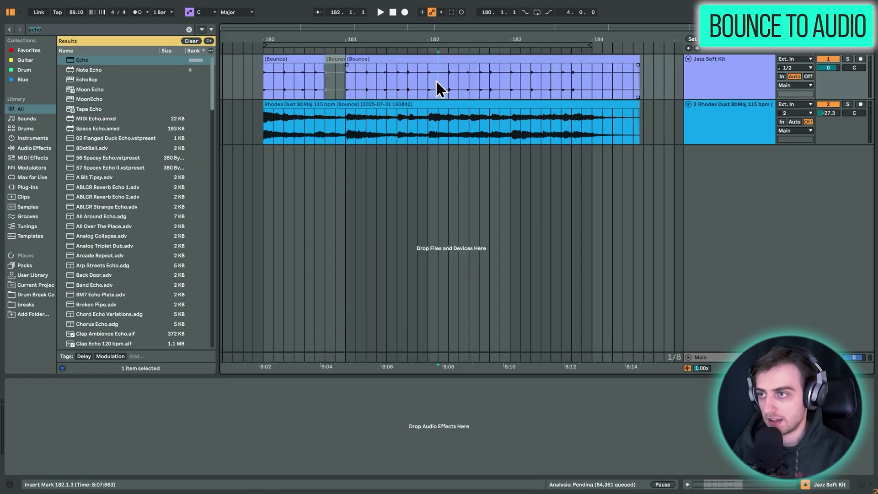
left_click_drag(452, 34, 452, 61)
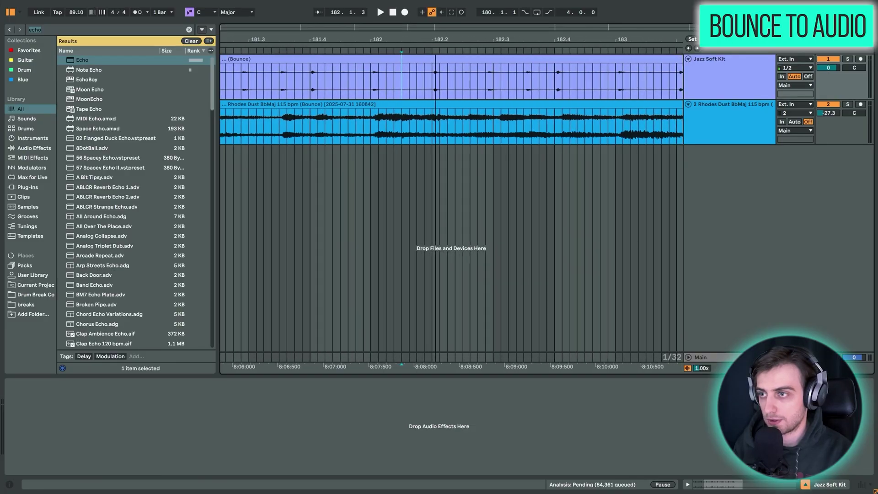
left_click_drag(405, 127, 446, 137)
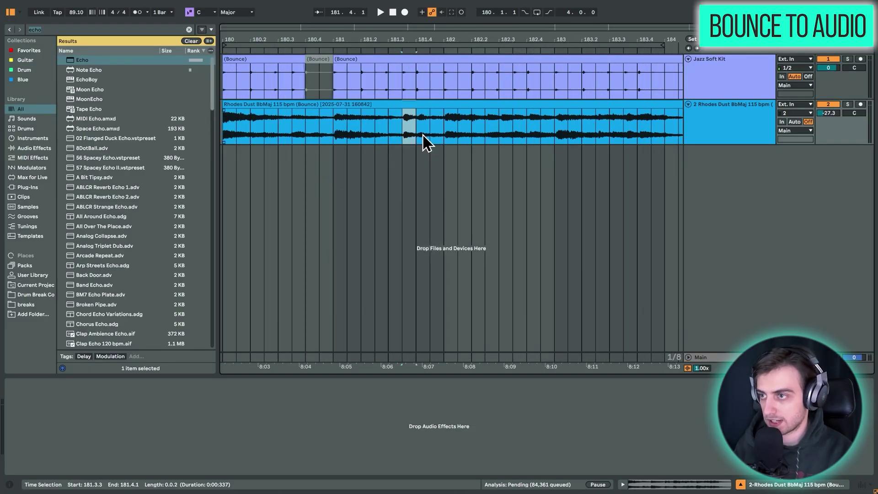
key("r")
left_click(371, 129)
key("space")
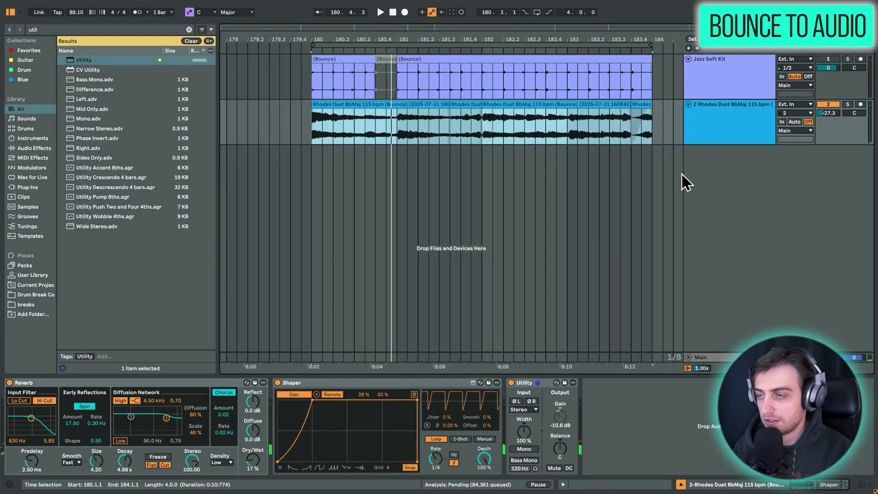
- Bounce the Rhodes track in place with its effects and select the tail beyond the drums
right_click(715, 126)
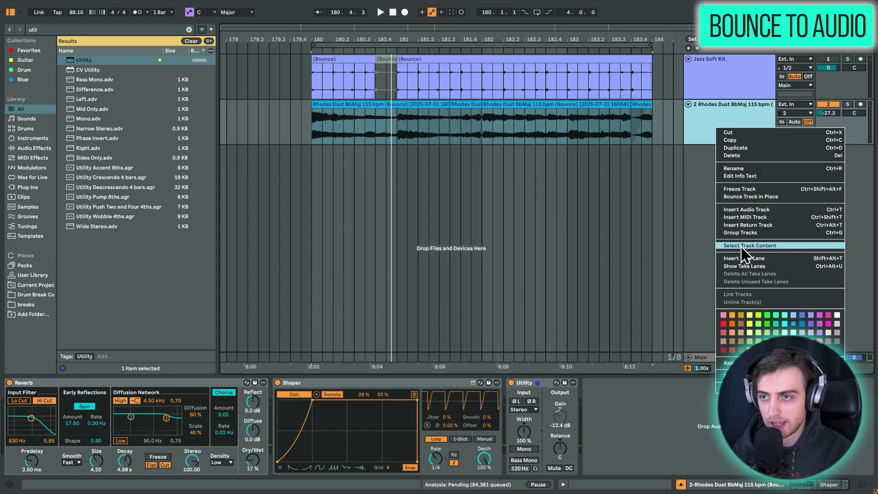
left_click(744, 209)
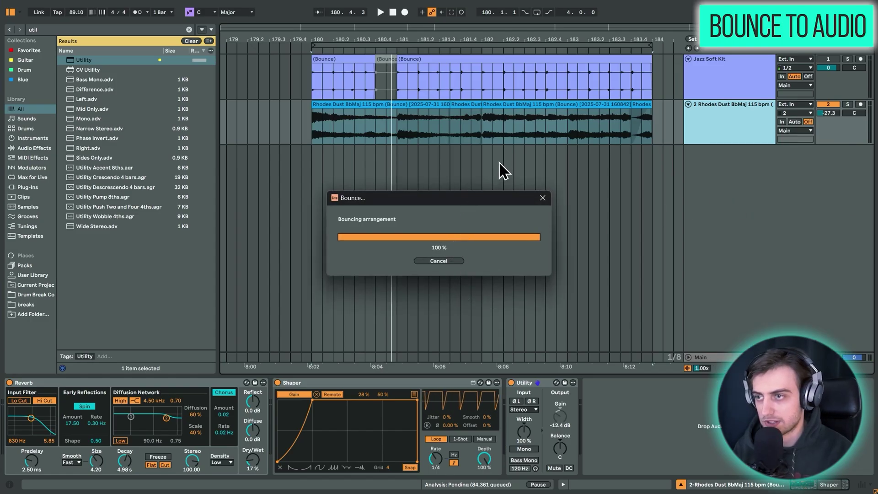
left_click_drag(421, 120, 652, 106)
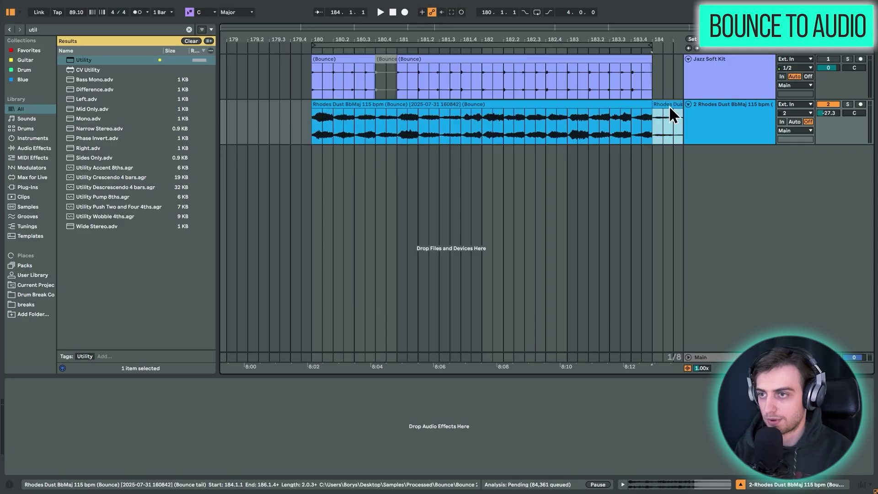
- Solo the Rhodes track and select its clip from bar 180 to 184
left_click(848, 105)
key("space")
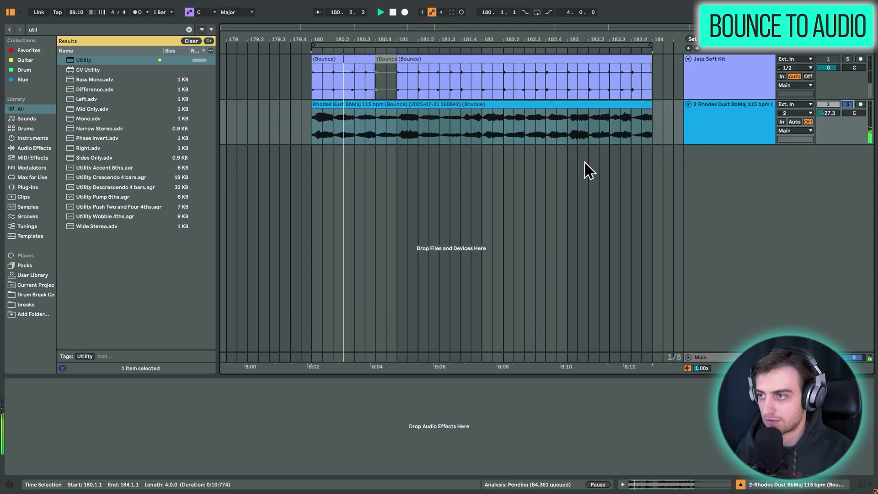
left_click(411, 127)
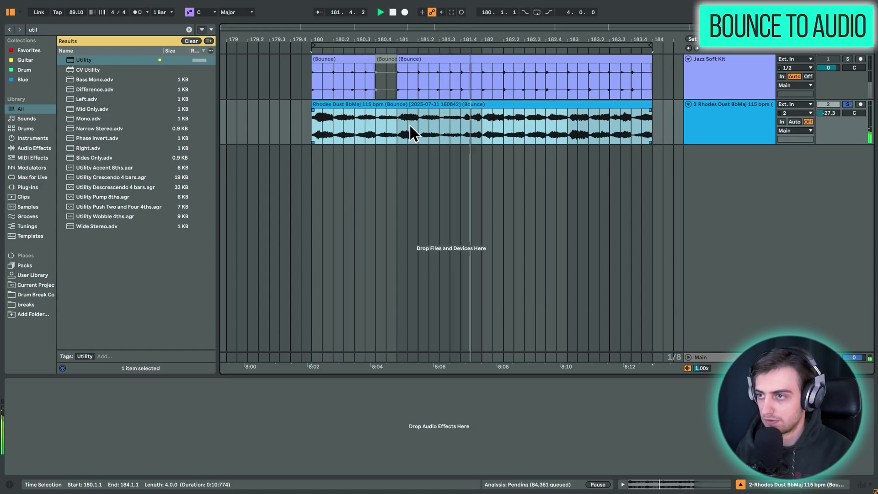
key("Escape")
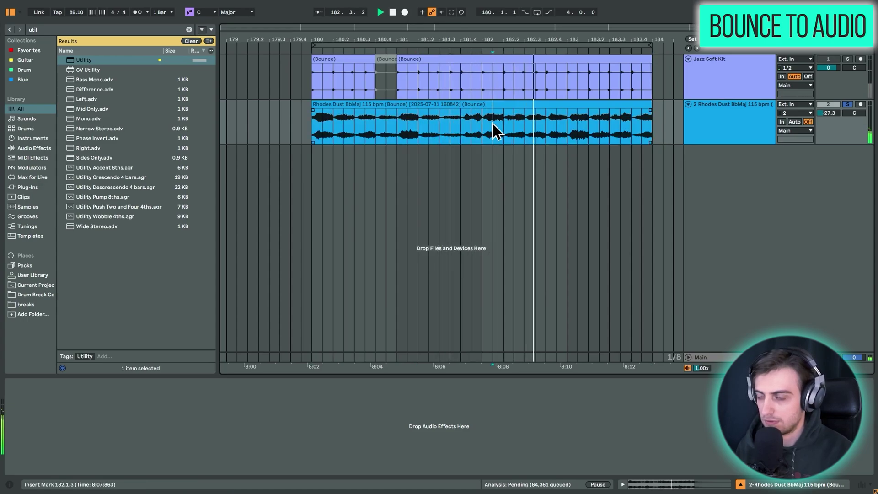
left_click(595, 124)
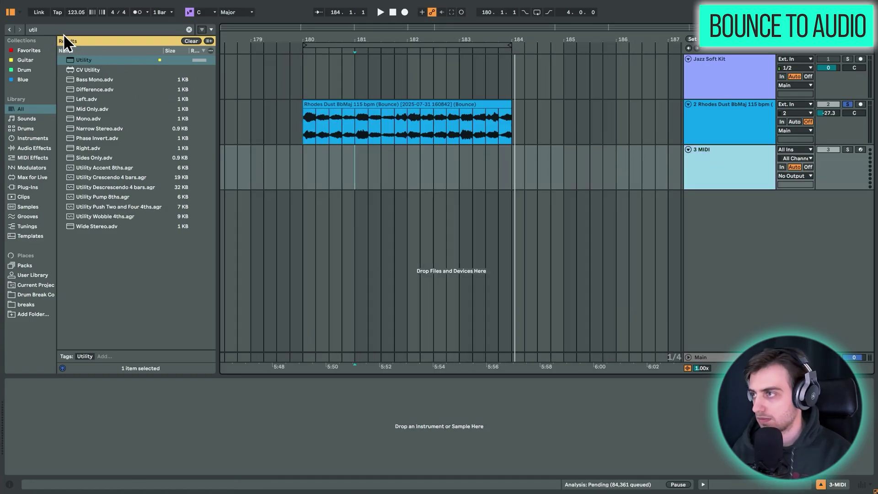
- Load the 909 Core Kit, put a kick on every beat, and loop it to bar 184
left_click(63, 29)
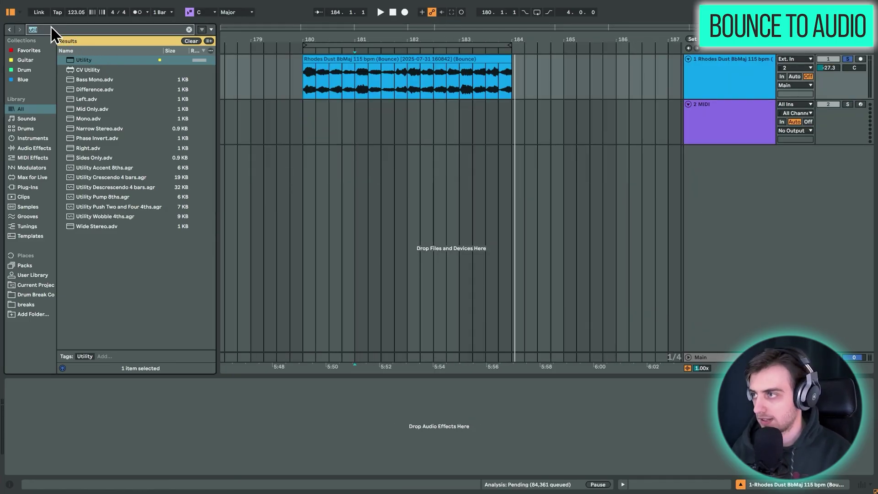
type("909")
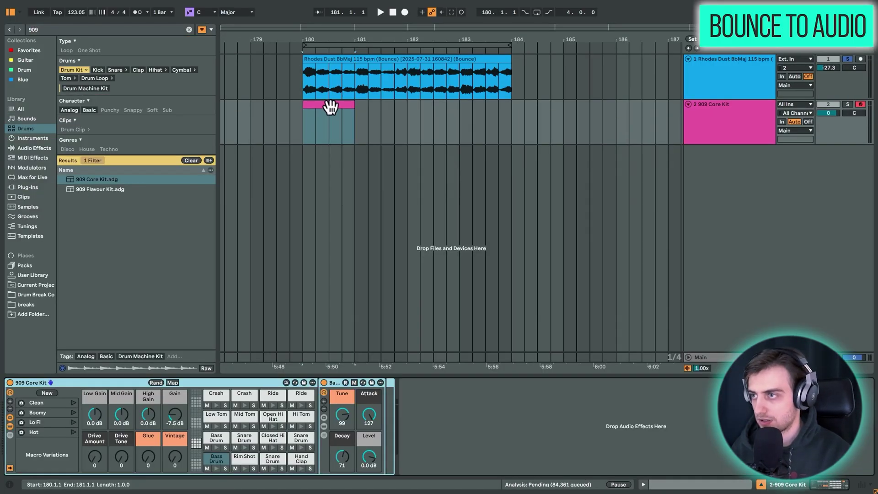
double_click(332, 107)
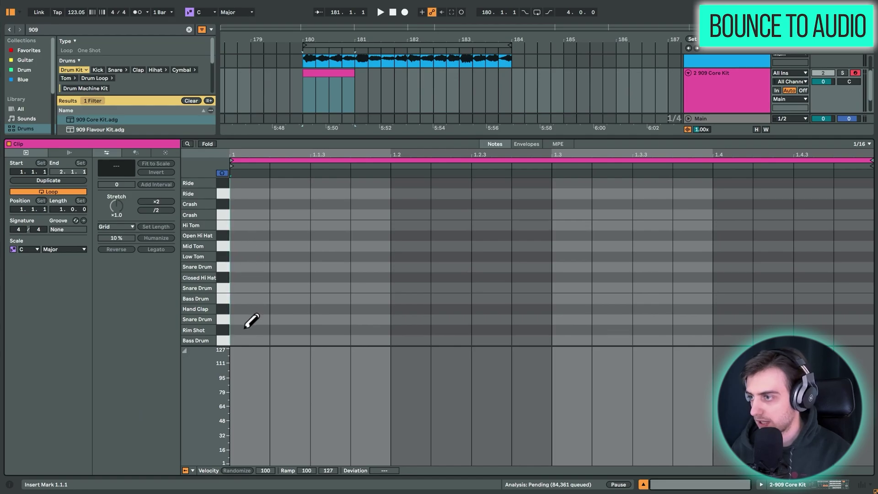
left_click(250, 340)
left_click(410, 340)
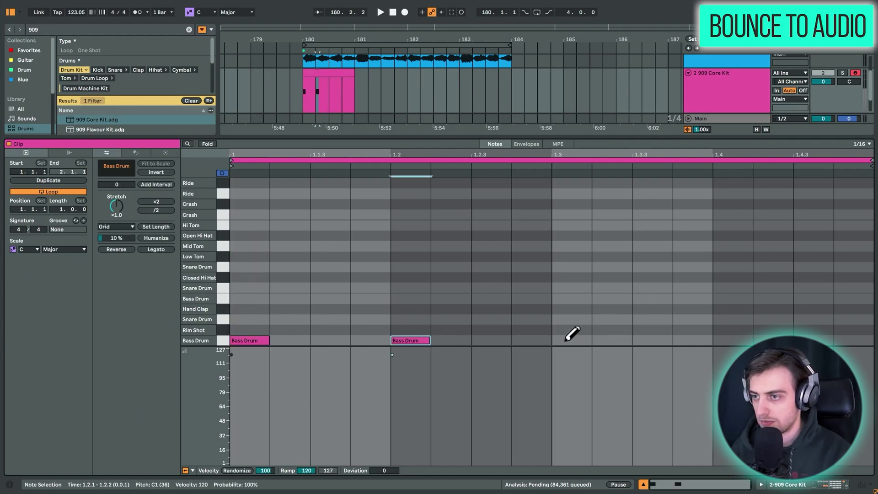
left_click(572, 340)
left_click(733, 340)
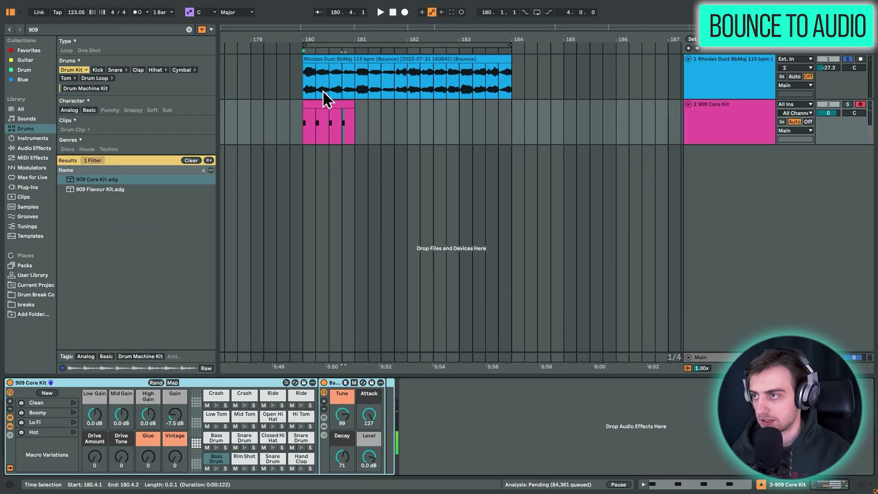
left_click(327, 105)
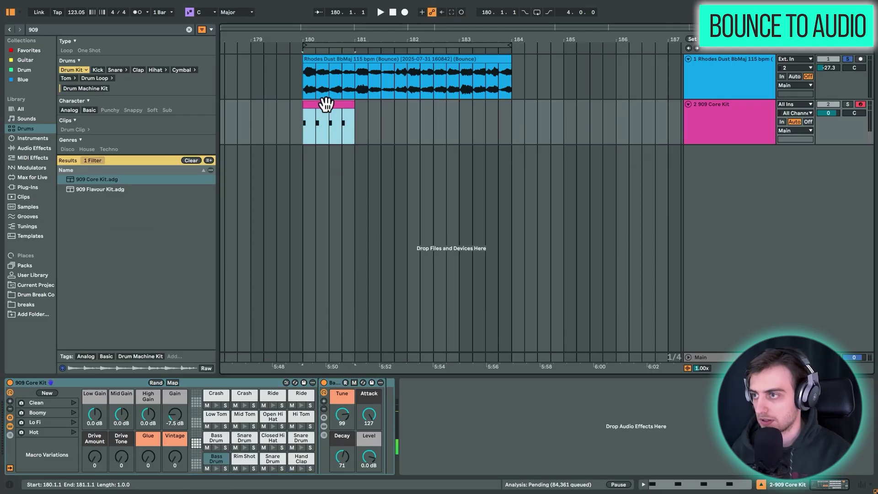
left_click_drag(351, 105, 511, 104)
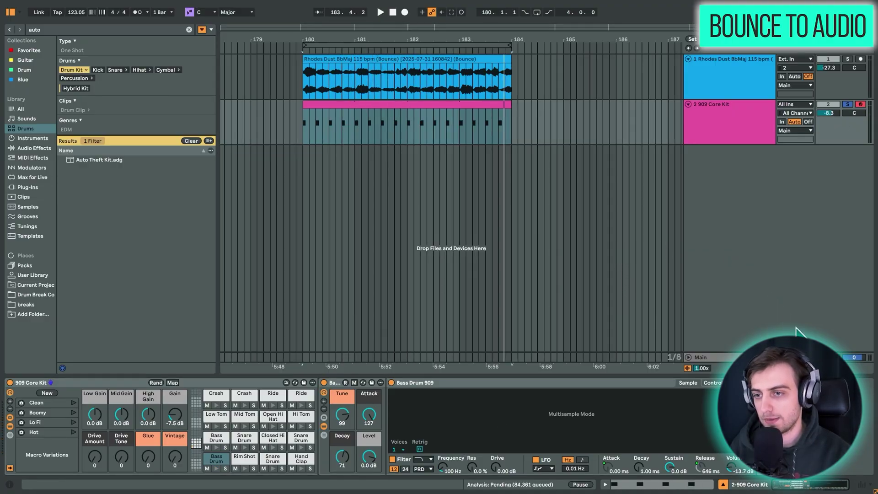
- Hide the mixer's input/output rows and enlarge the mixer area
left_click(866, 489)
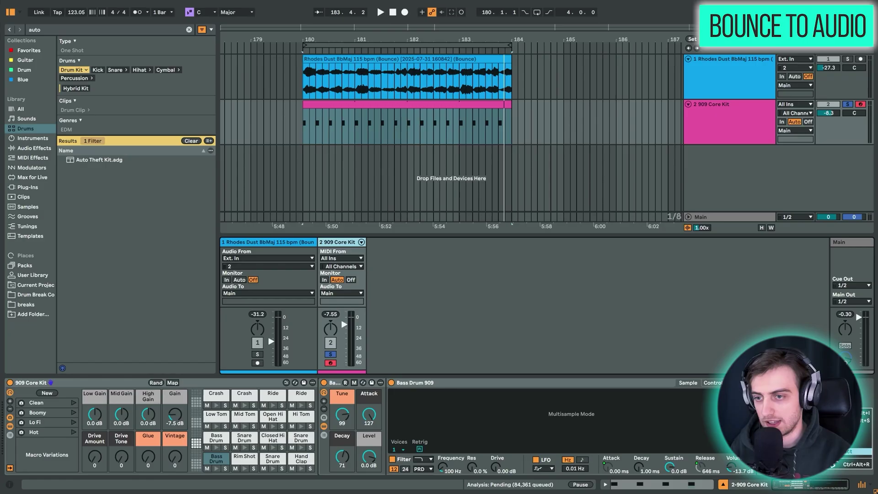
left_click(828, 473)
right_click(859, 482)
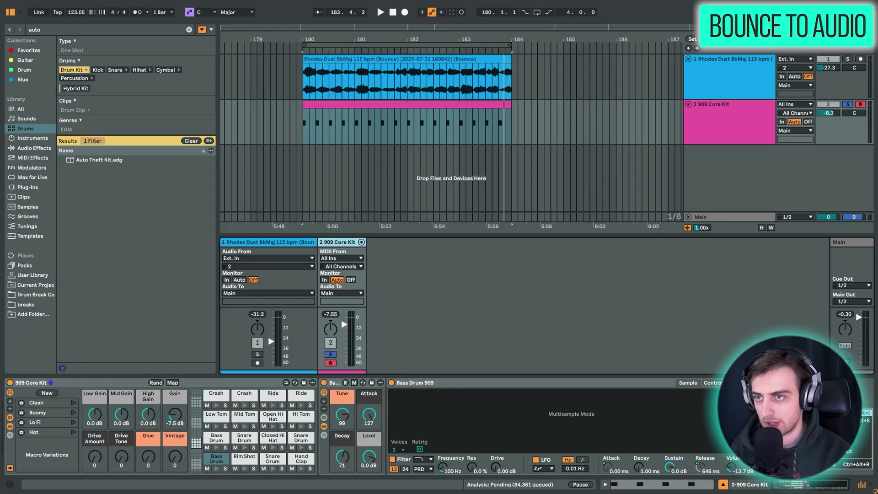
key("ctrl+alt+i")
left_click_drag(430, 283, 429, 207)
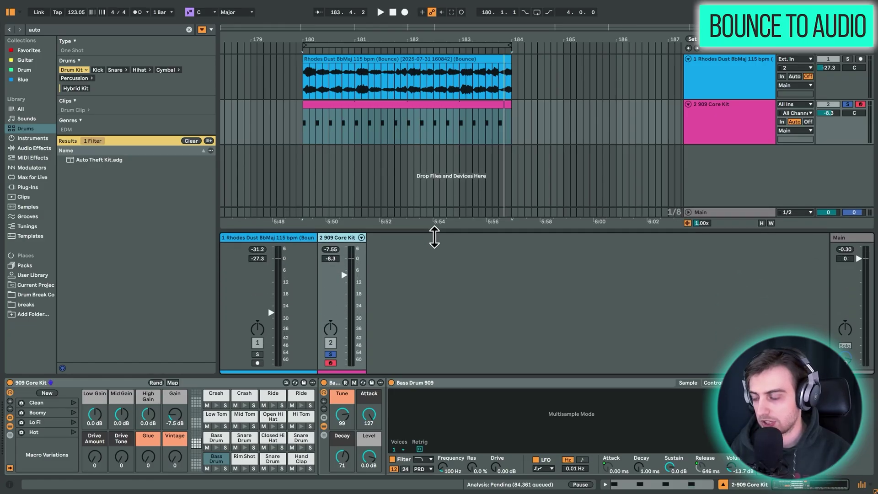
- Unfold the 909 Core Kit's drum chains in the mixer and play the drum clip
left_click(348, 251)
left_click(398, 104)
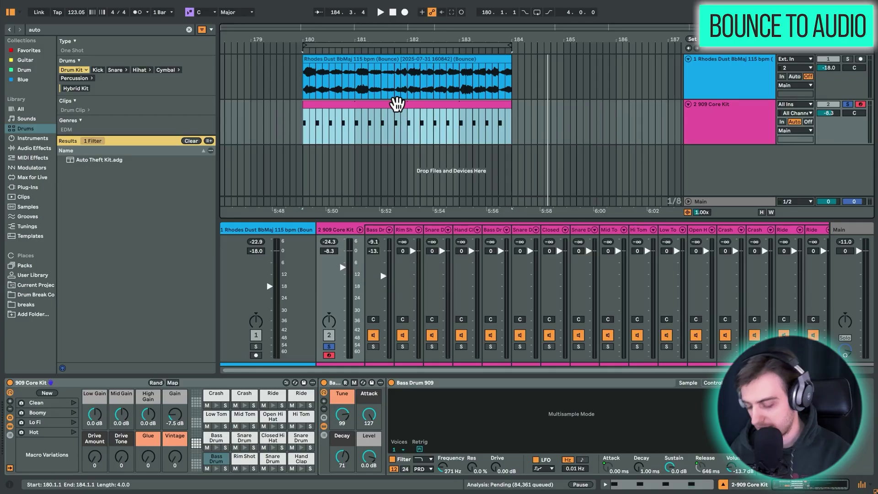
key("space")
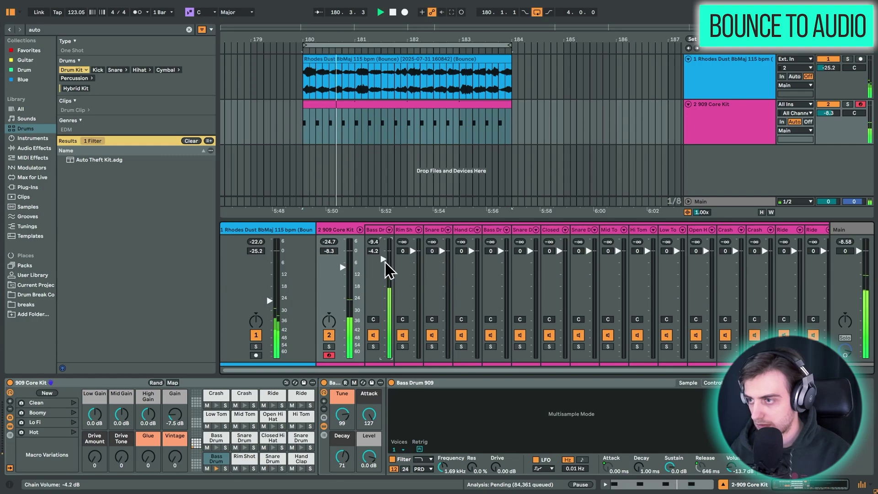
- Turn on the filter in the Hand Clap chain's Simpler, then return to the full 909 rack
double_click(380, 234)
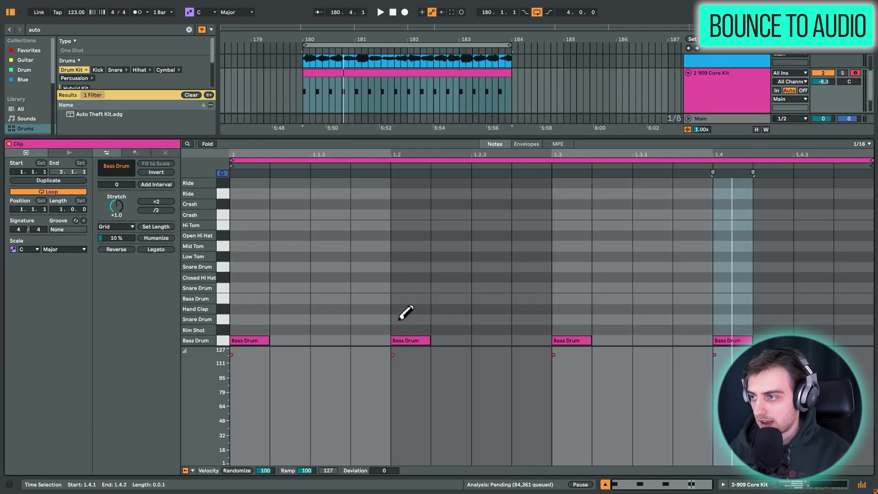
key("shift+Tab")
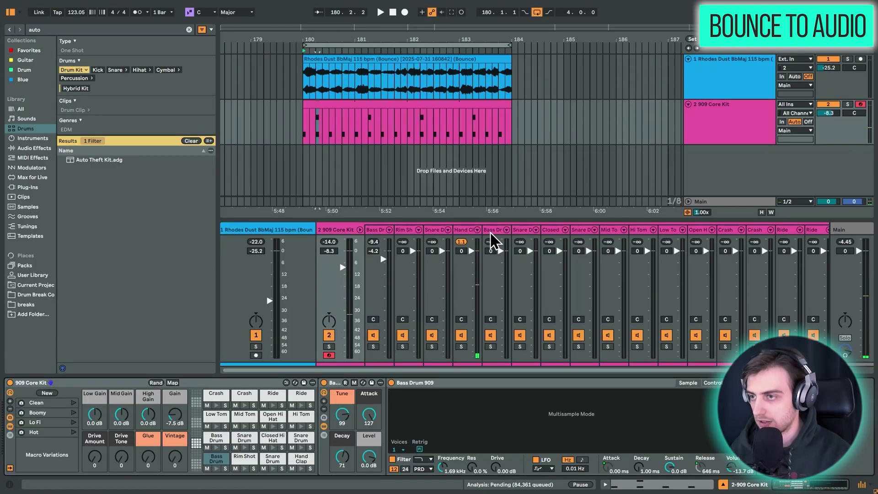
left_click(463, 229)
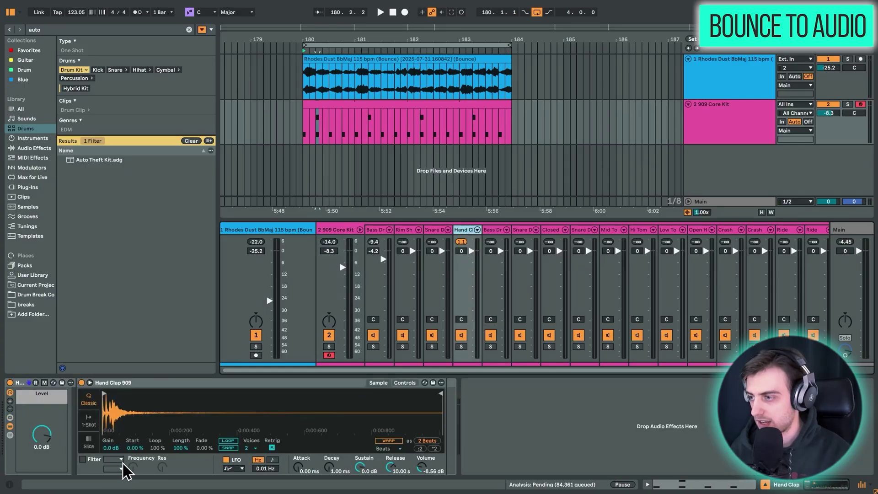
left_click(83, 459)
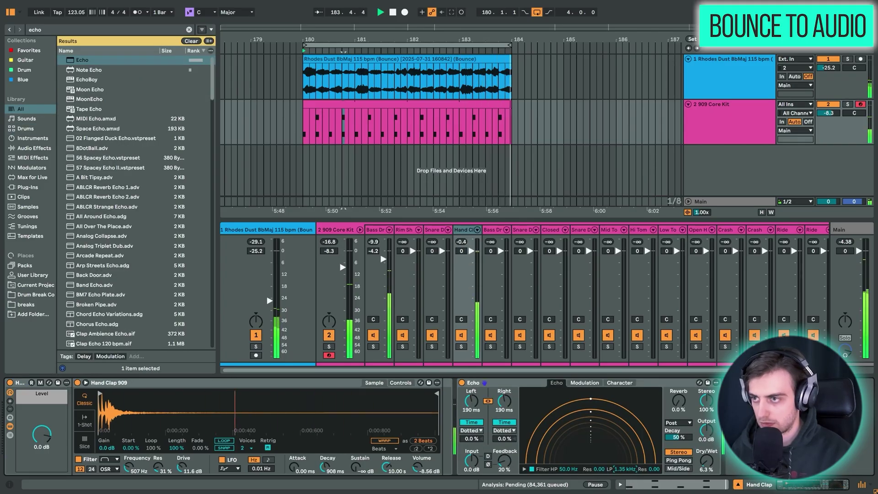
left_click(364, 123)
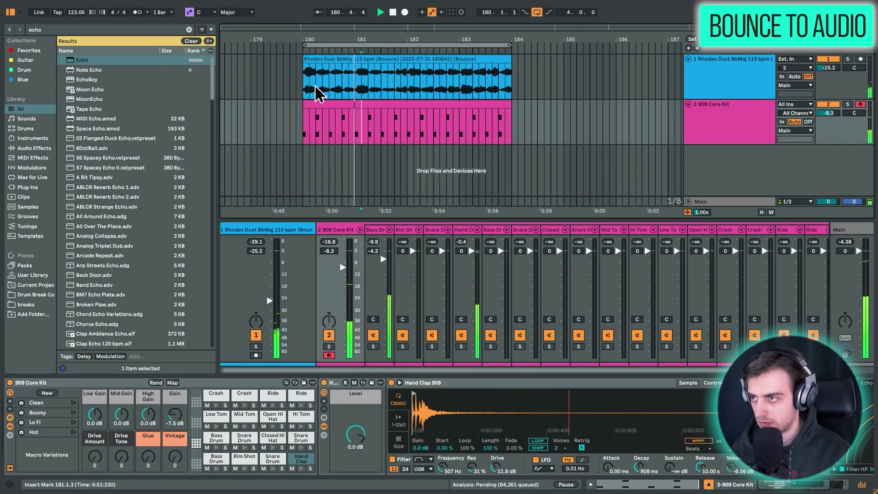
- Search the browser for the Open Hi Hat effects and lower the EQ band to about 667 Hz
double_click(317, 117)
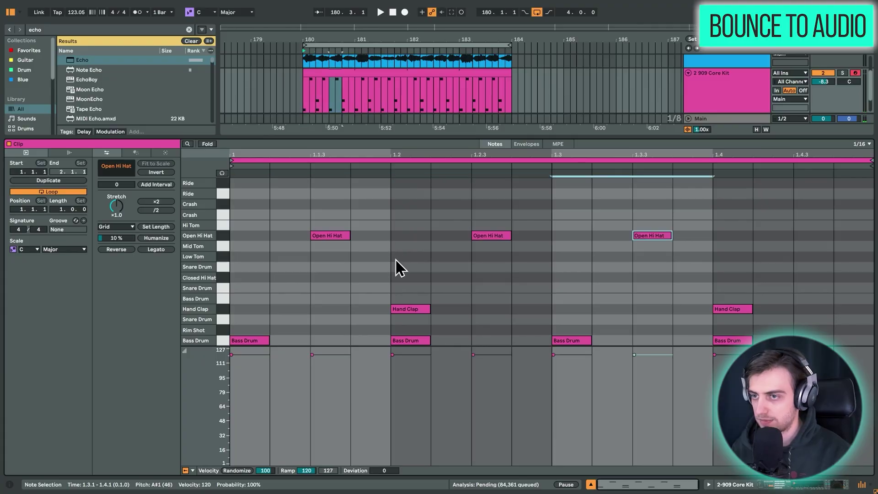
double_click(349, 75)
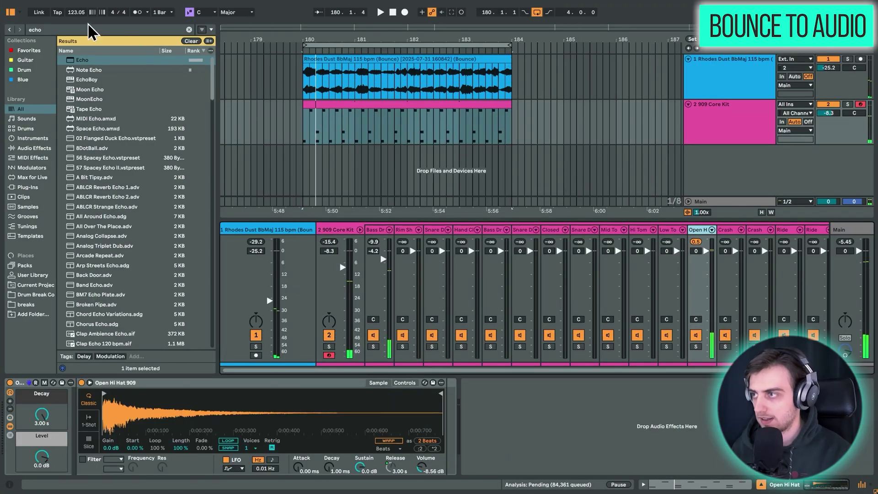
left_click(77, 29)
key("ctrl+a")
type("eq")
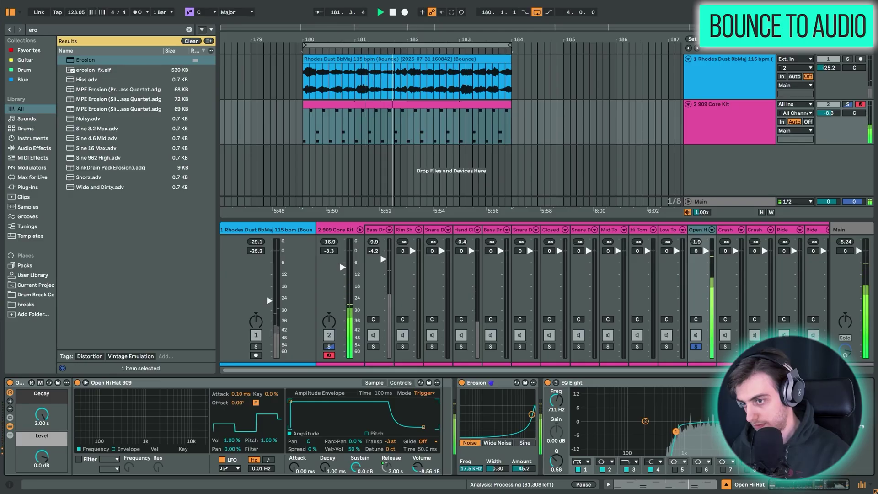
left_click_drag(556, 400, 557, 402)
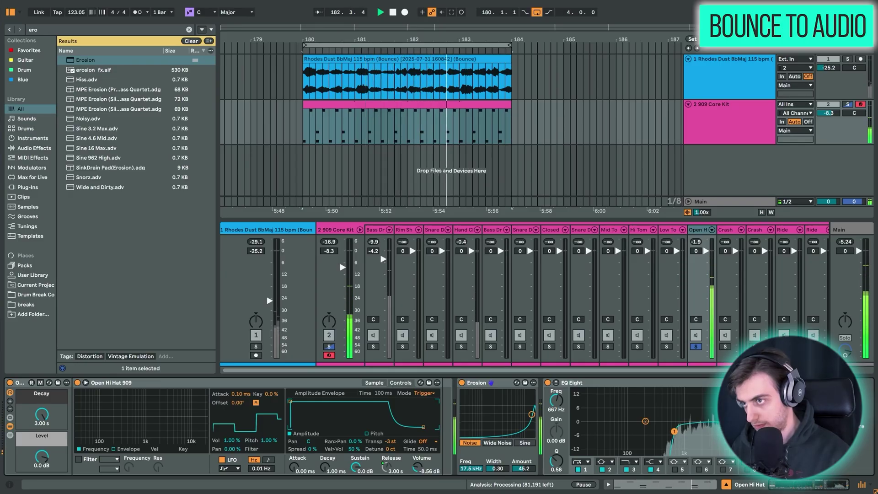
- Duplicate the 909 Core Kit track and play with the Open Hi Hat effects shown
left_click(728, 130)
key("ctrl+d")
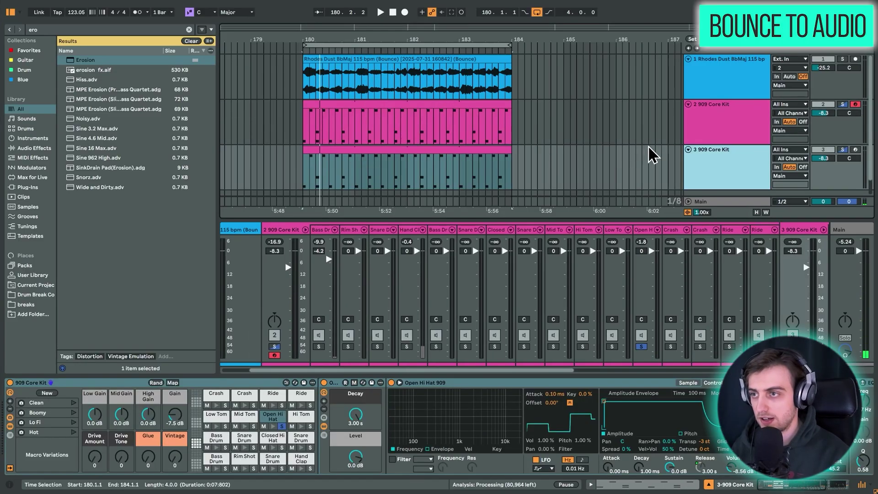
left_click(806, 485)
key("space")
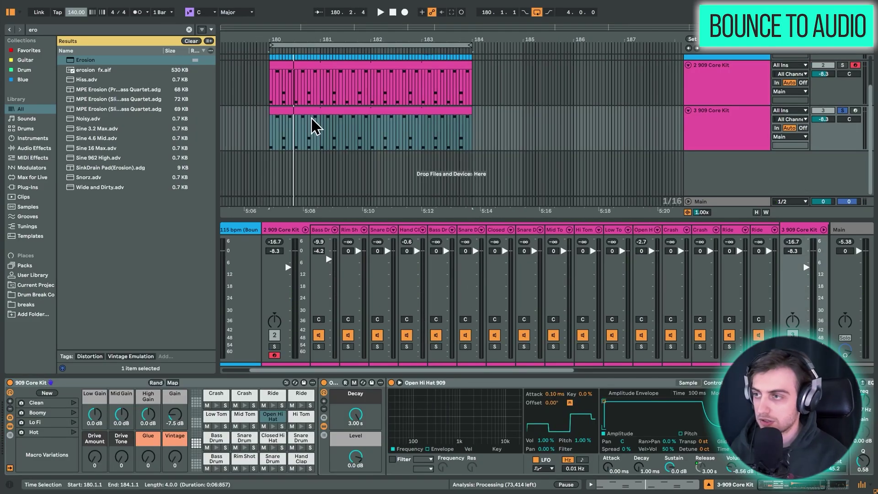
- Solo the Open Hi Hat chain and bounce the third track's clip to audio
left_click(312, 123)
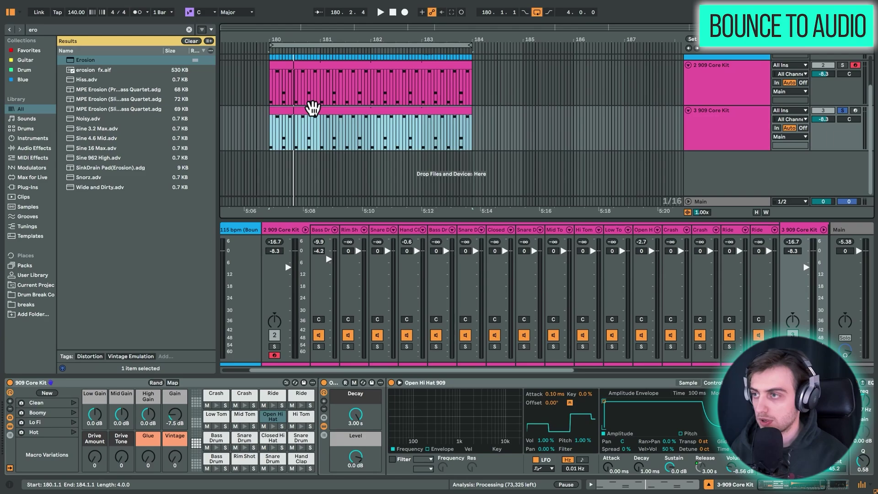
left_click_drag(282, 39, 283, 61)
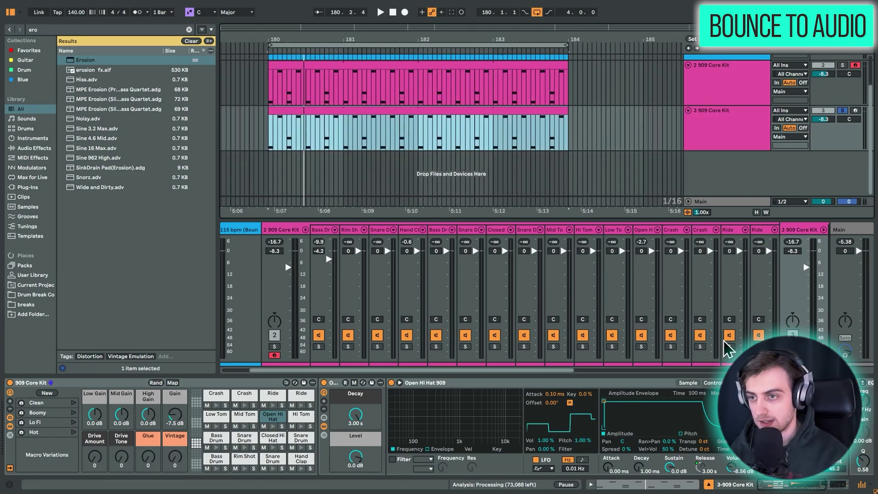
left_click(641, 346)
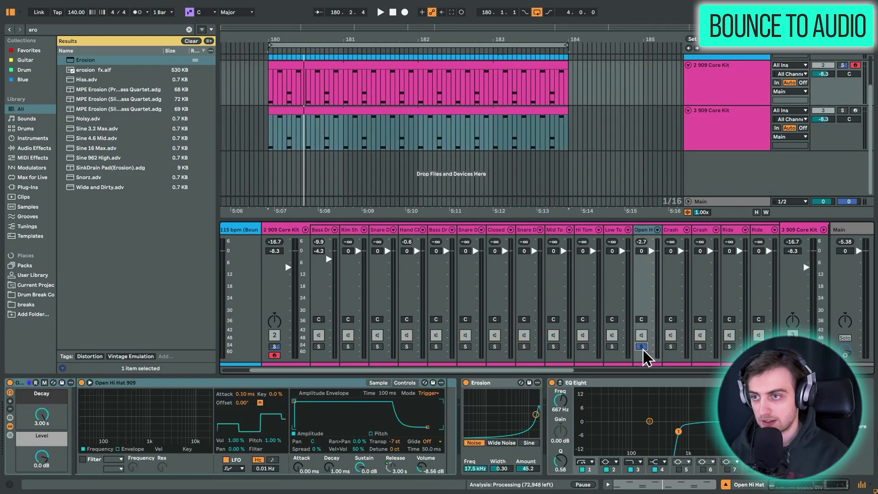
right_click(737, 132)
left_click(774, 155)
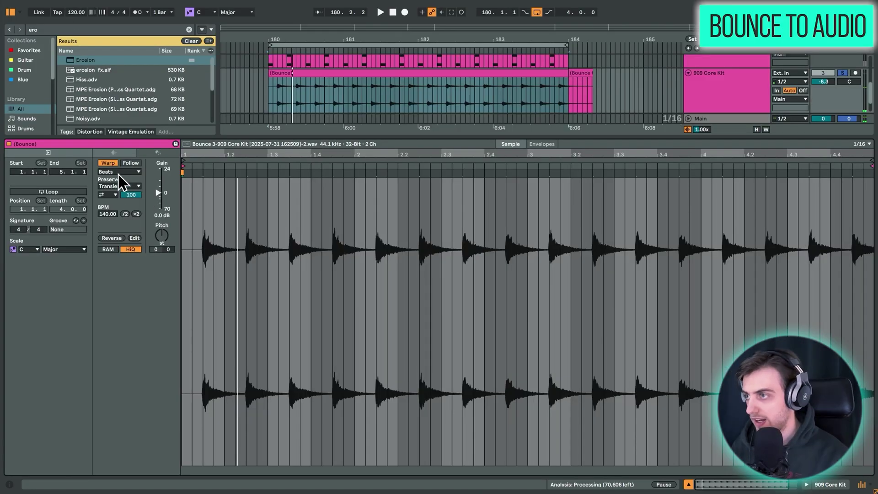
- Keep the bounced clip on Beats warp mode and set the third track to -13.5 dB
left_click(120, 172)
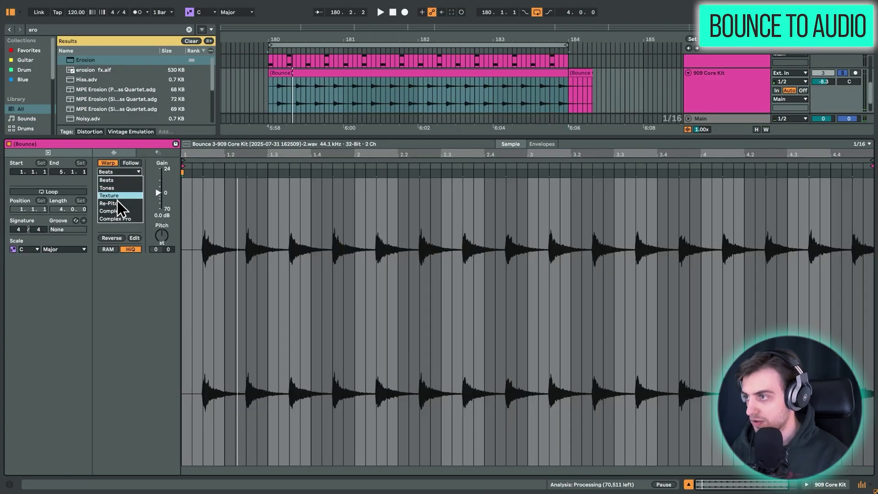
left_click(118, 203)
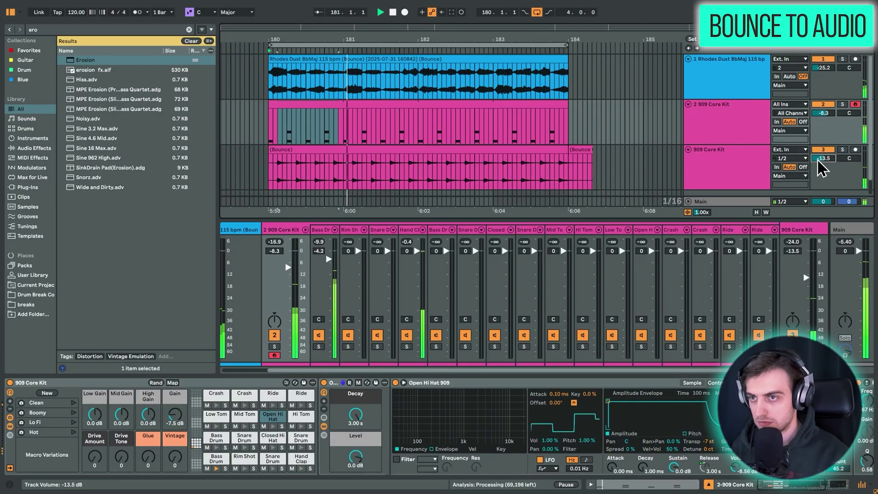
left_click_drag(823, 159, 839, 158)
- Consolidate the bounced hi-hat clip on track 3 into one audio file
left_click(559, 168)
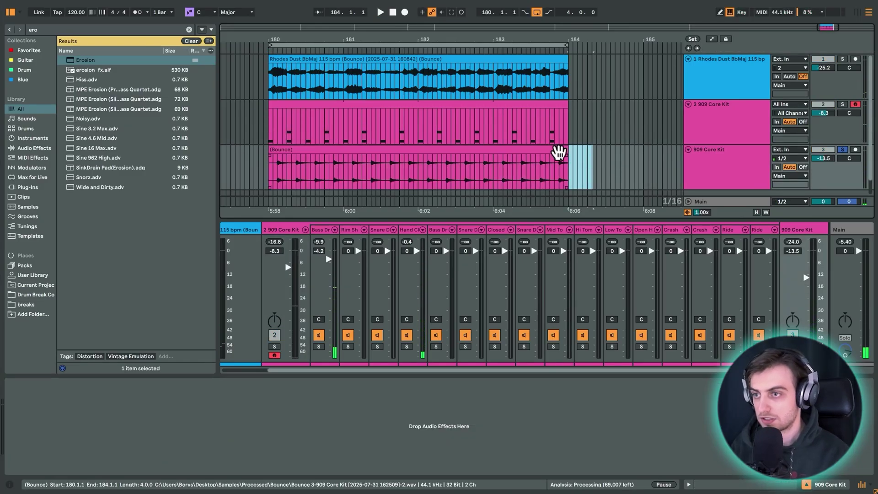
right_click(558, 173)
left_click(584, 243)
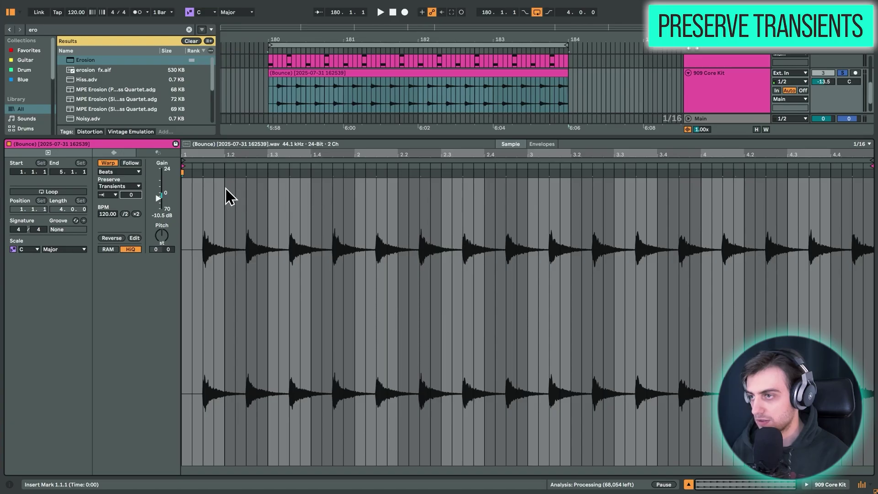
- Move the start point to bar 2.2, set the transient envelope to 50, and play
left_click(735, 172)
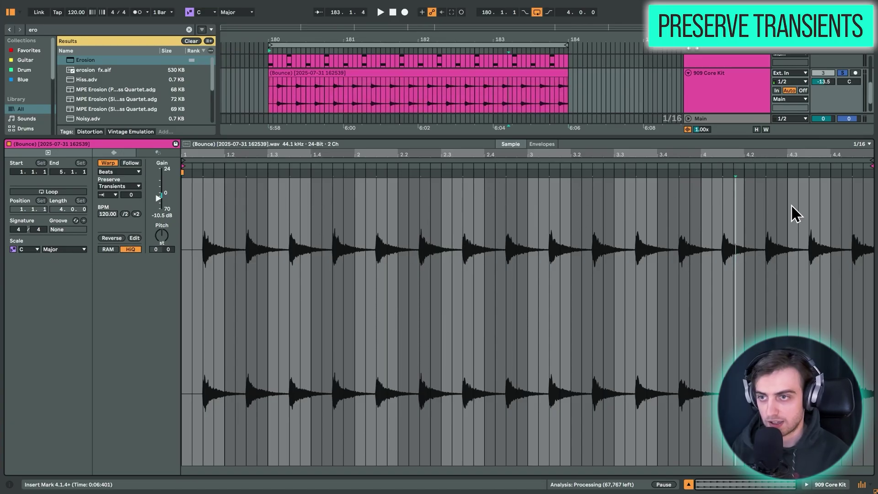
left_click(819, 186)
left_click(862, 185)
left_click(409, 274)
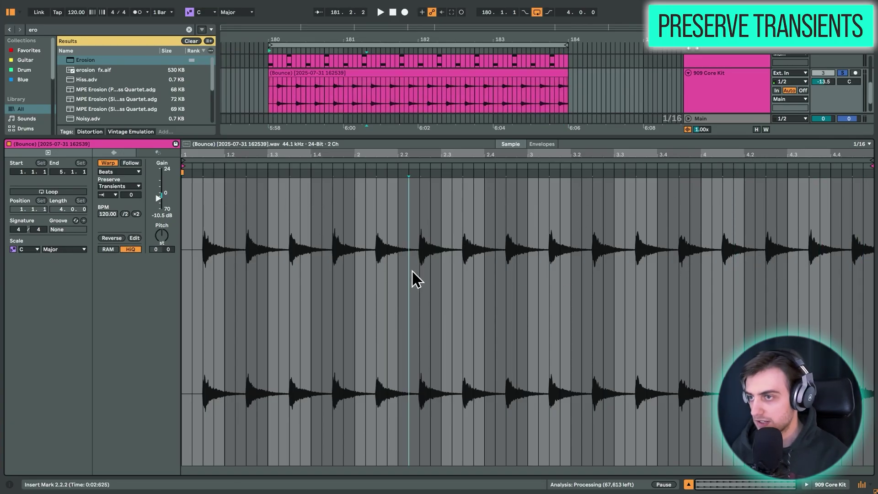
left_click(130, 194)
key("space")
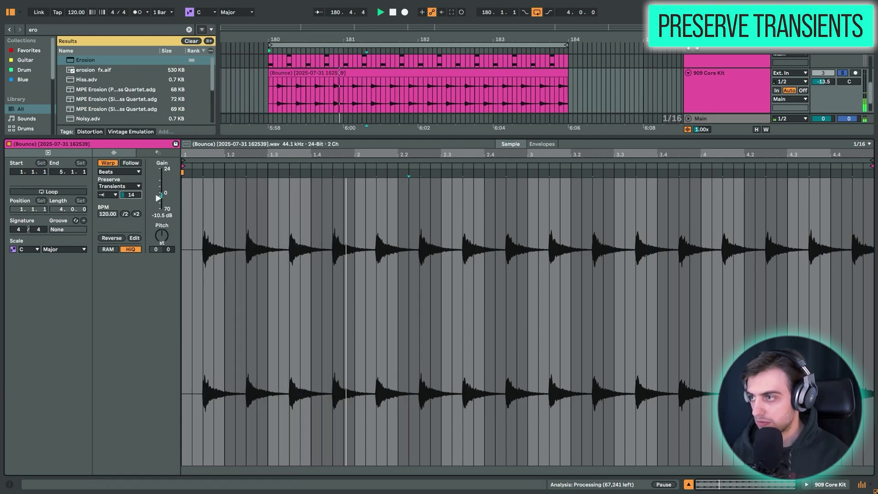
type("50")
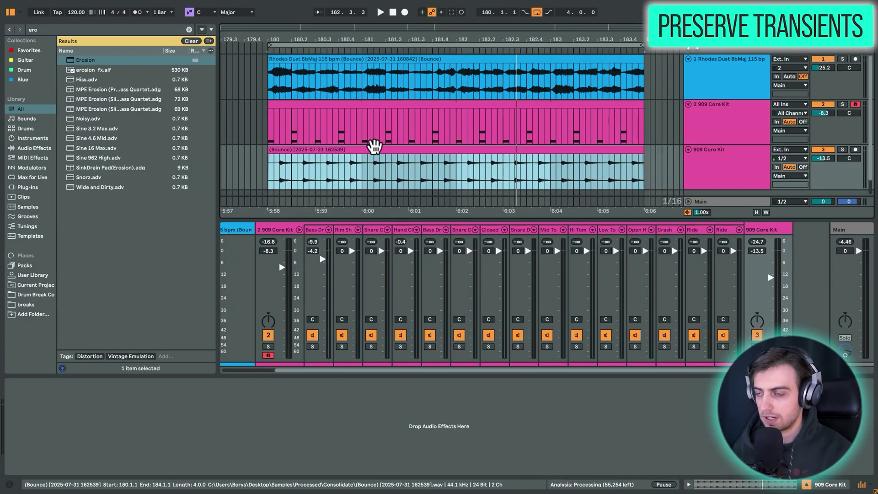
- During playback, lower the hi-hat track to -16.1 dB and the 909 track to -9.1 dB
key("space")
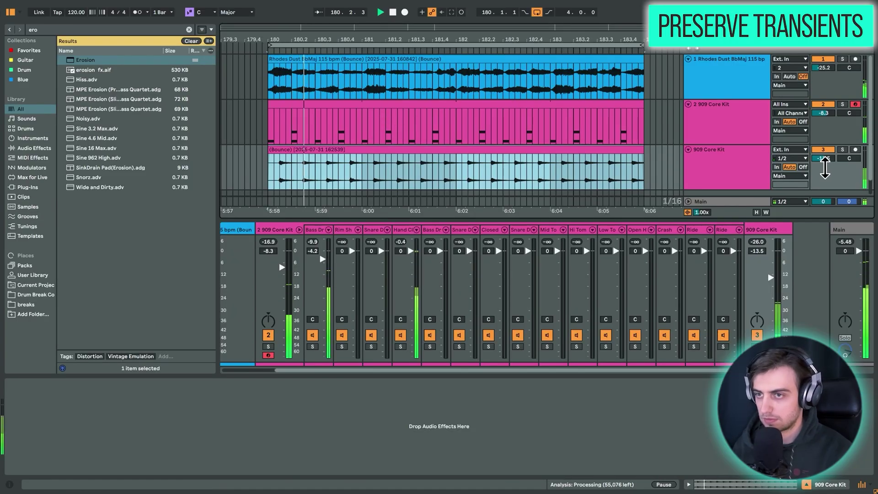
left_click_drag(823, 158, 823, 164)
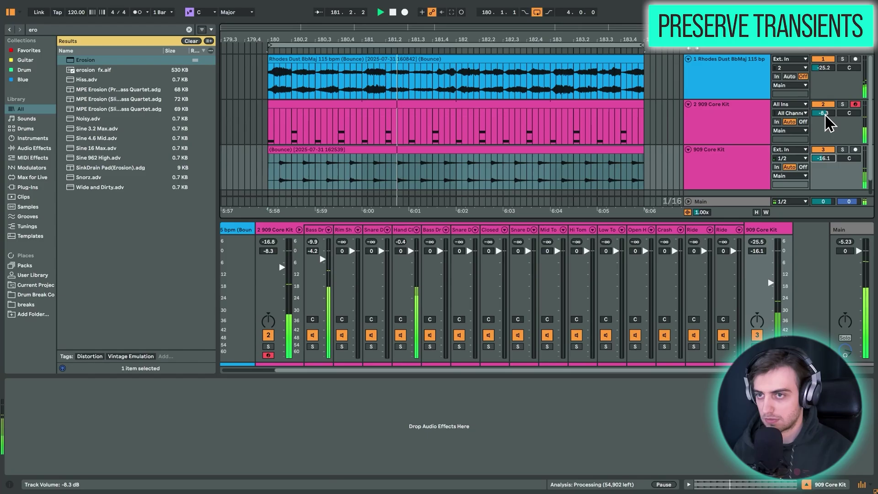
left_click_drag(824, 112, 824, 116)
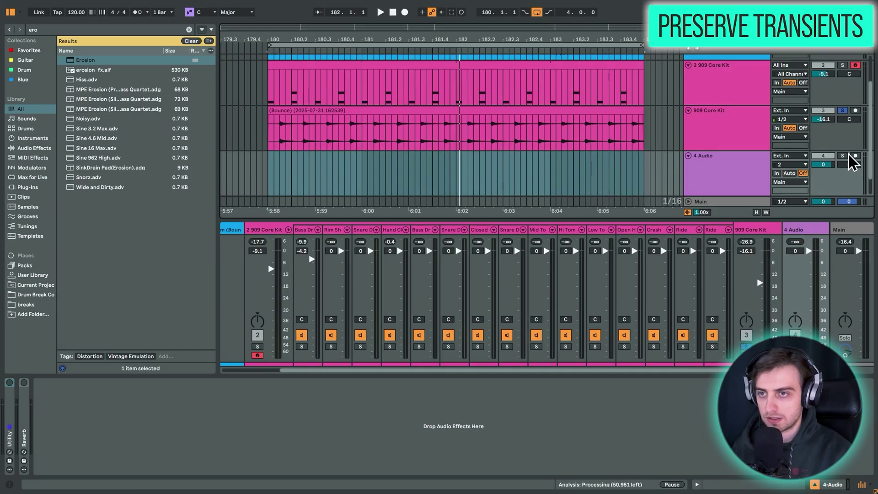
- Record the 909 Core Kit output onto the armed 4 Audio track from bar 180
left_click(791, 156)
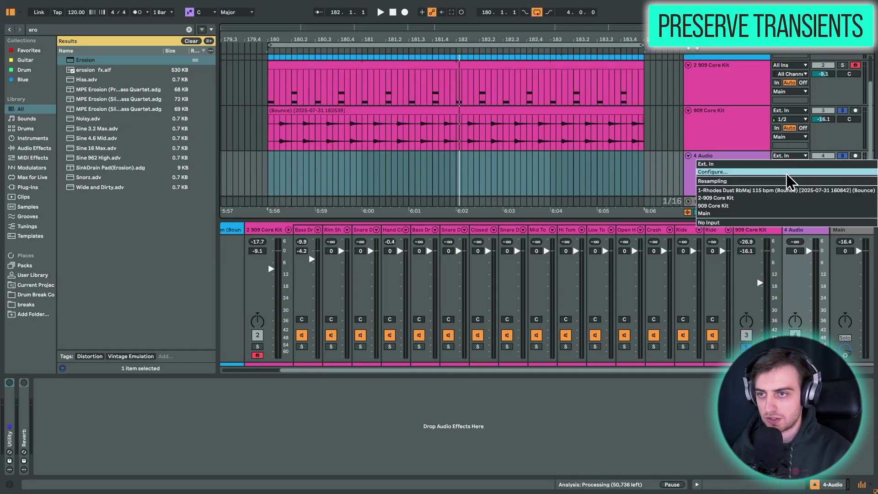
left_click(746, 206)
left_click(855, 156)
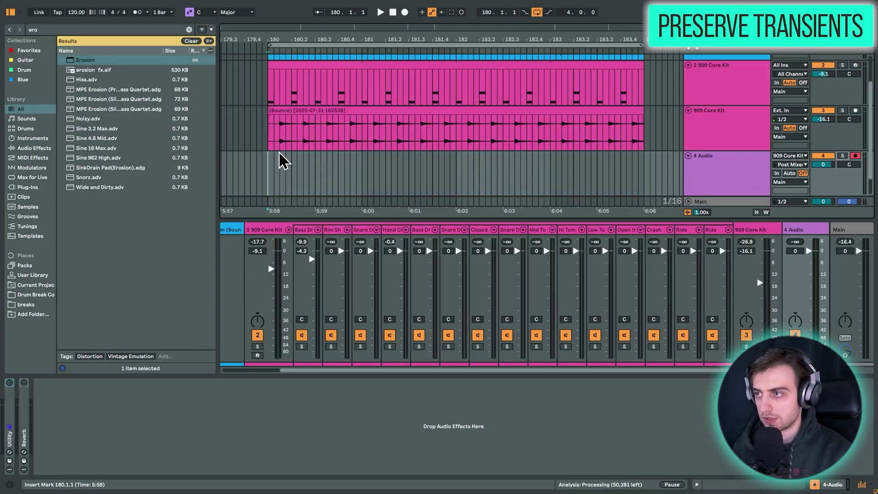
key("ctrl+alt+m")
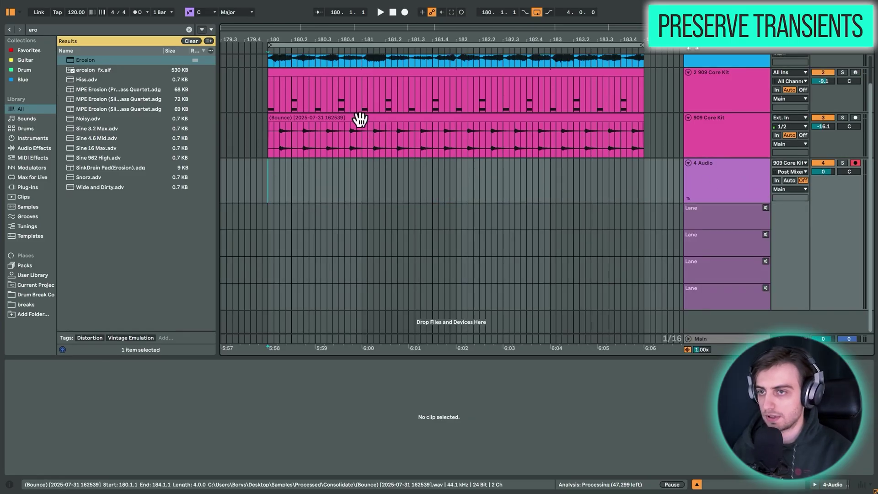
key("F9")
left_click(314, 118)
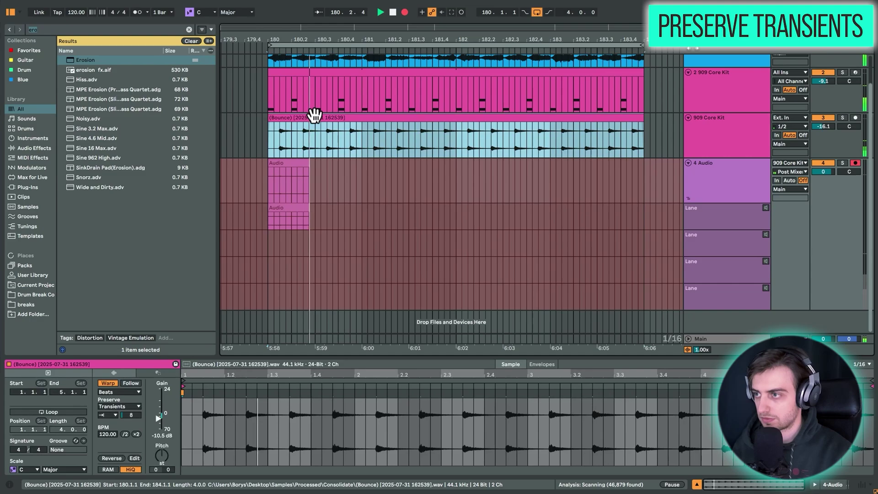
key("space")
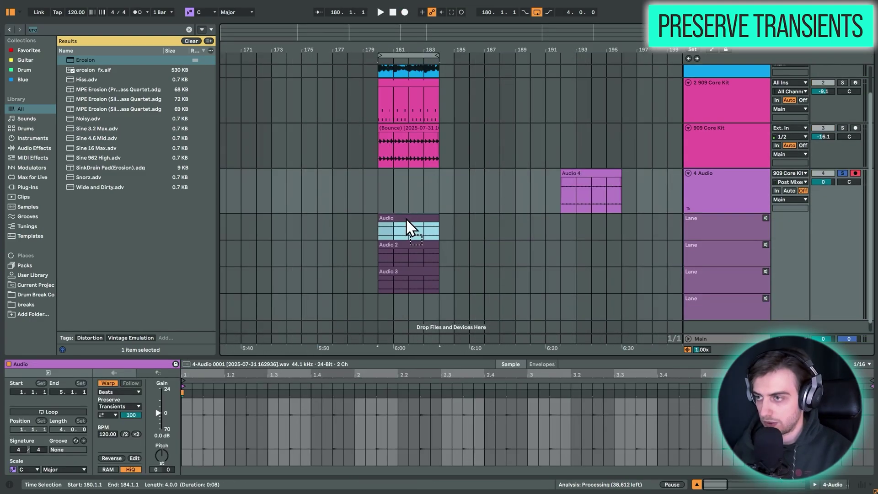
- Move Audio 2 to bar 184 and Audio 3 to bar 188 on the 4 Audio track
left_click_drag(405, 218, 481, 201)
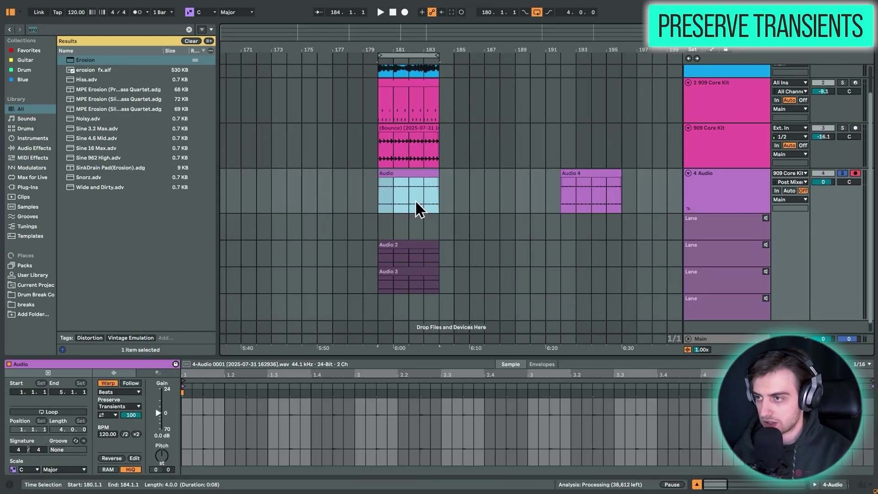
left_click_drag(405, 278, 532, 196)
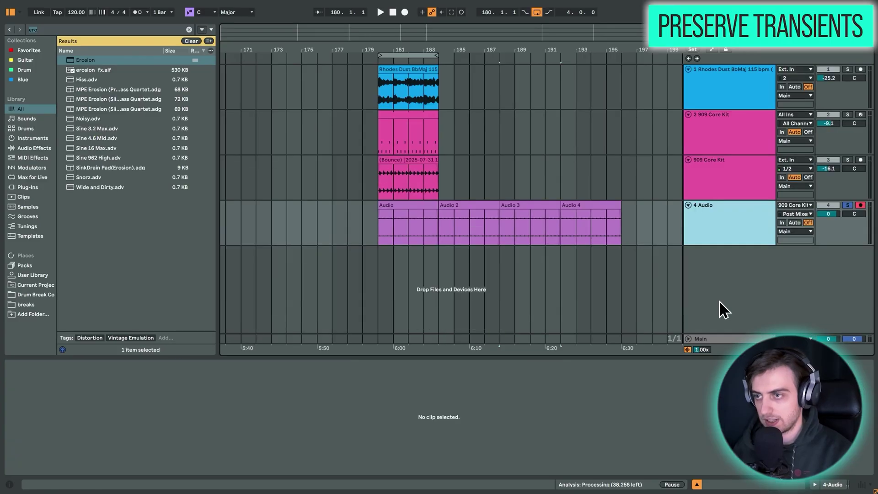
left_click(752, 219)
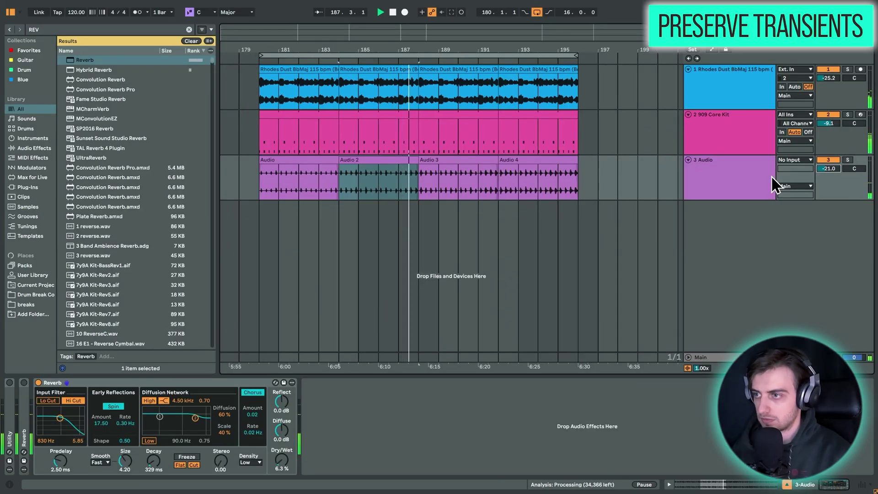
left_click(444, 171)
key("Left")
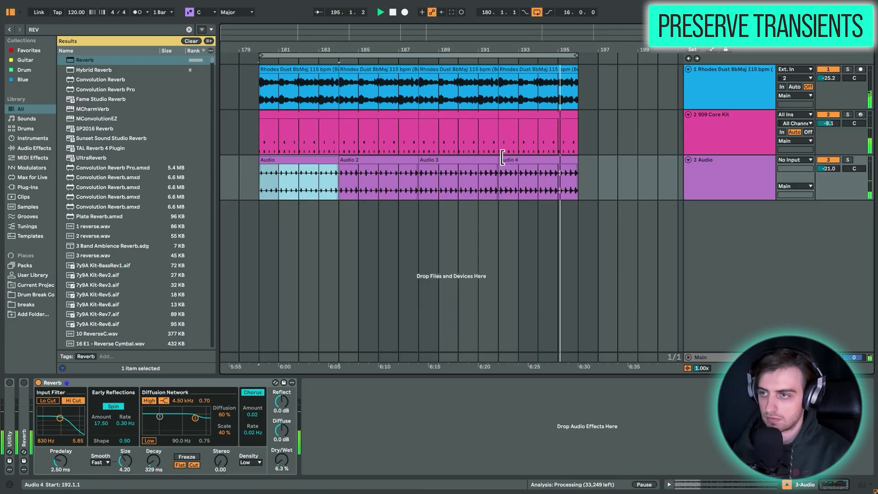
- Insert a new MIDI track for the sampler and zoom in around bar 180
right_click(734, 233)
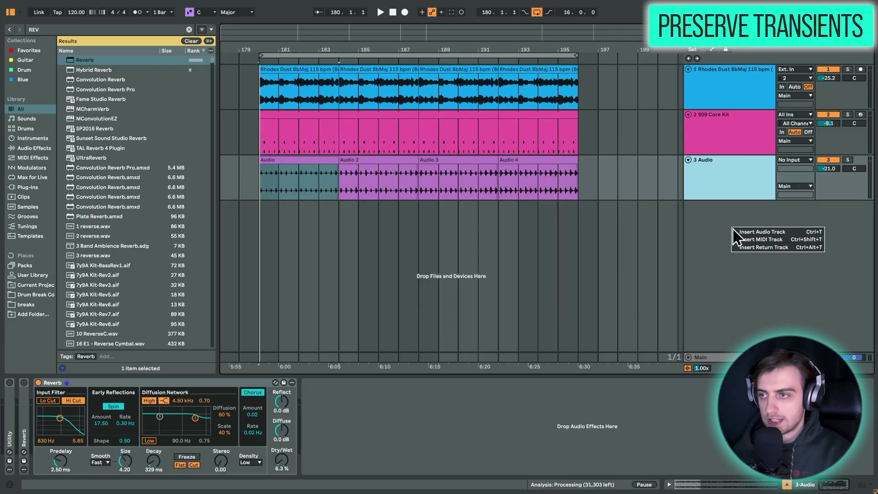
left_click(758, 239)
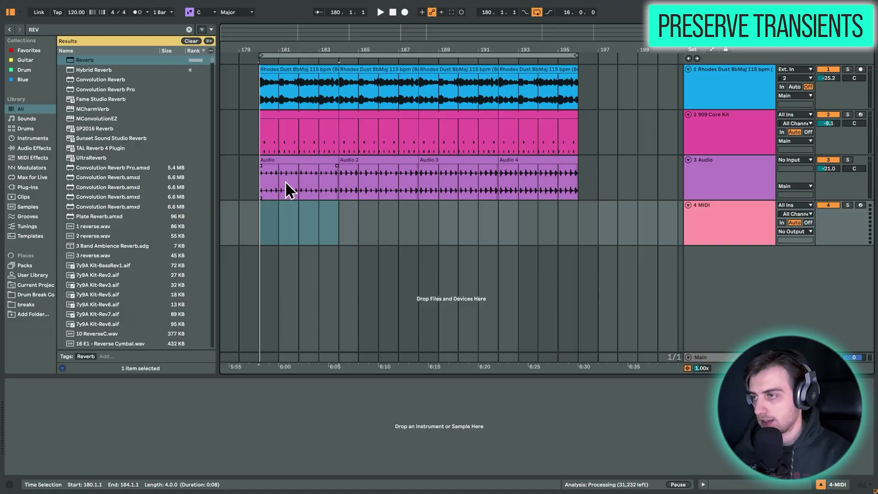
left_click(288, 191)
mouse_move(505, 55)
left_mouse_down()
mouse_move(505, 45)
mouse_move(619, 62)
mouse_move(618, 82)
left_mouse_up()
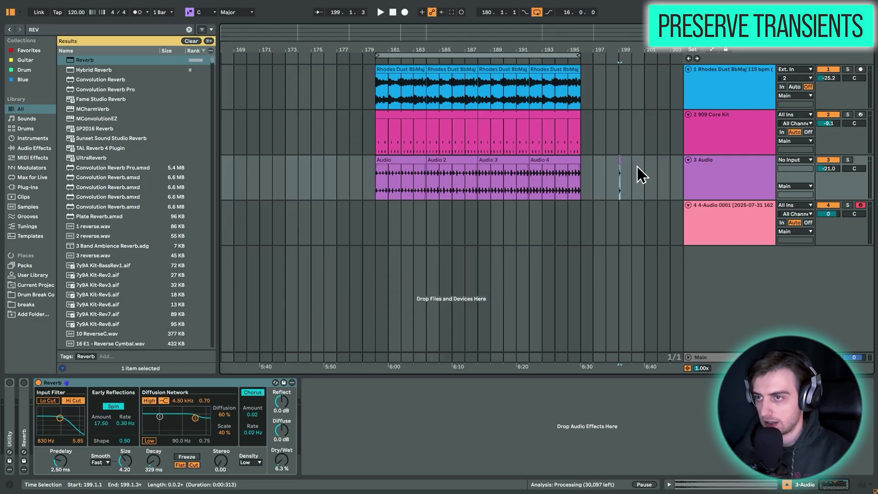
left_click(695, 206)
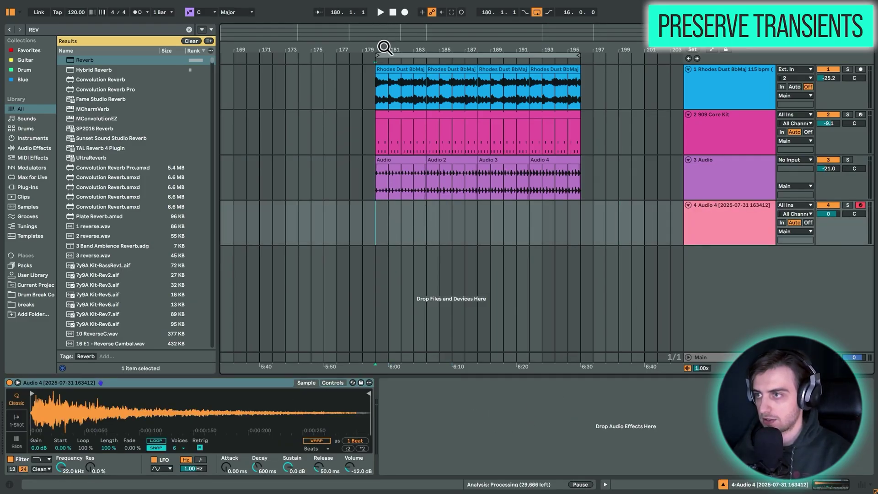
left_click_drag(384, 30, 384, 55)
- Create a one-bar MIDI clip at bar 180, turn sustain fully down, and audition the hit
left_click(326, 220)
key("ctrl+shift+m")
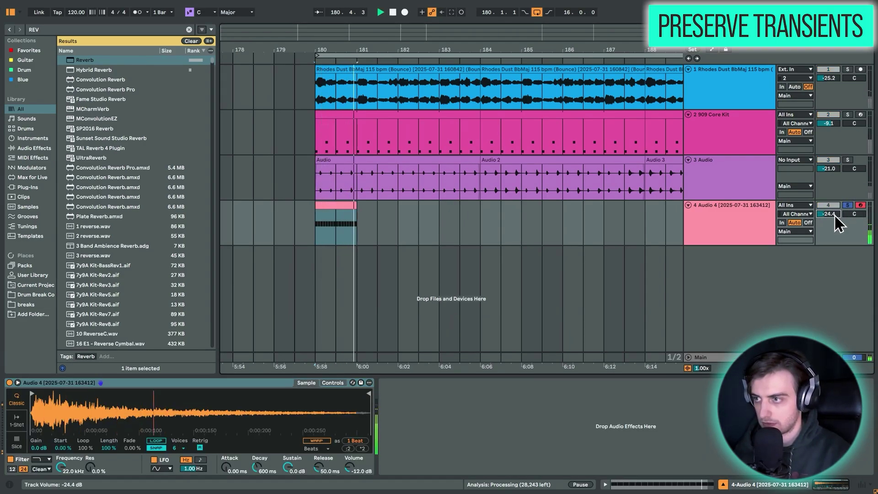
left_click_drag(288, 466, 289, 474)
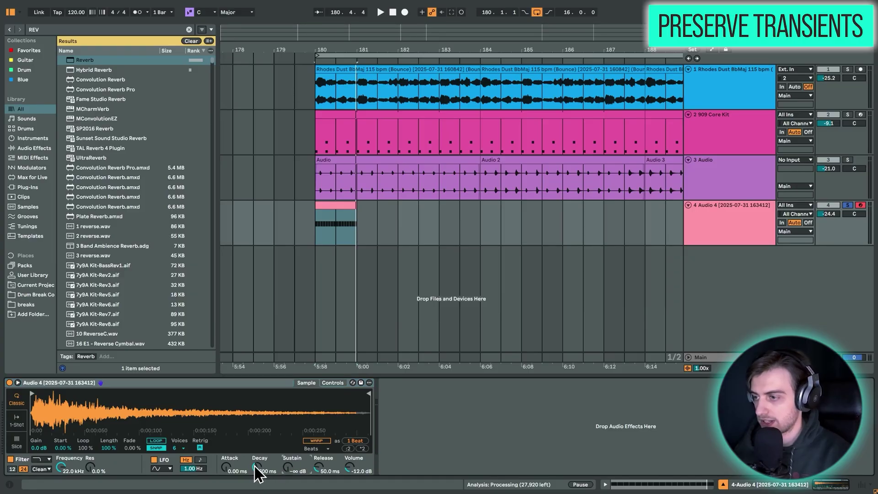
key("space")
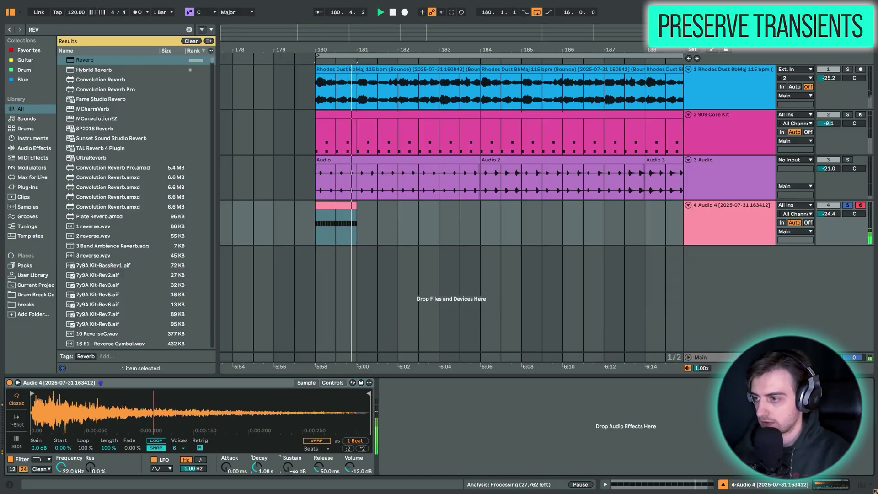
key("space")
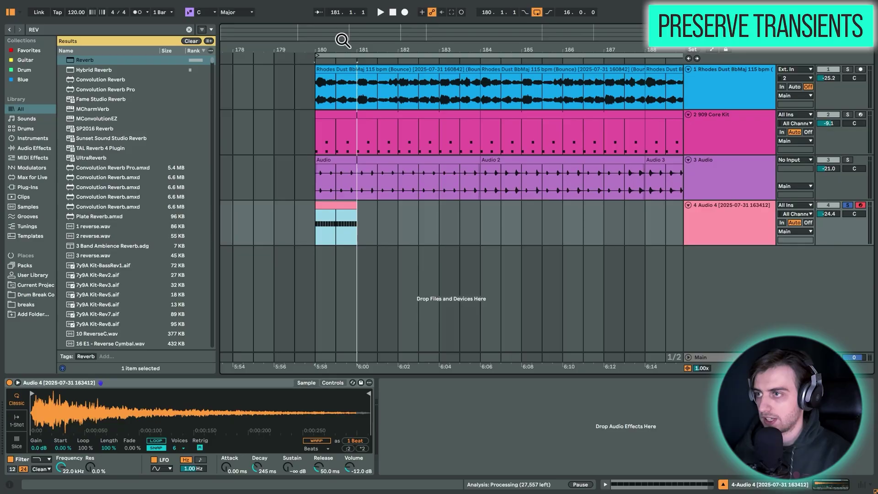
- Set Expression Control's source to Random and widen its modulation range while auditioning
left_click_drag(342, 39, 343, 62)
left_click(80, 29)
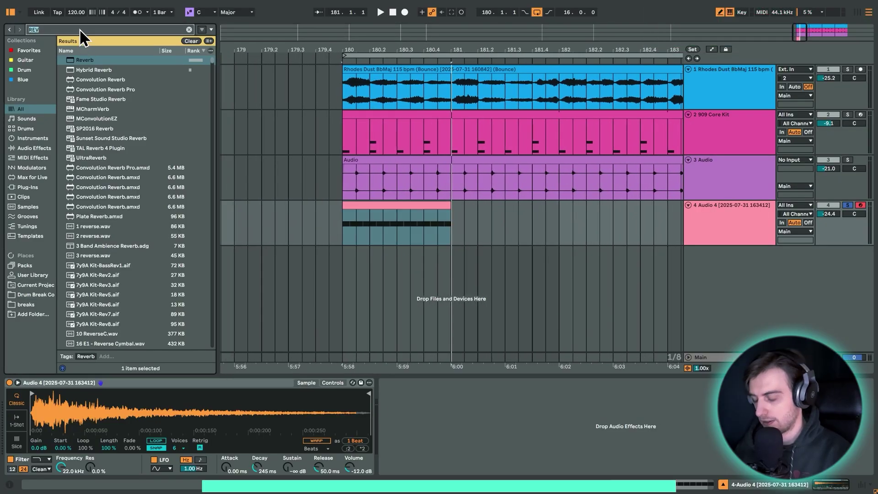
type("expre")
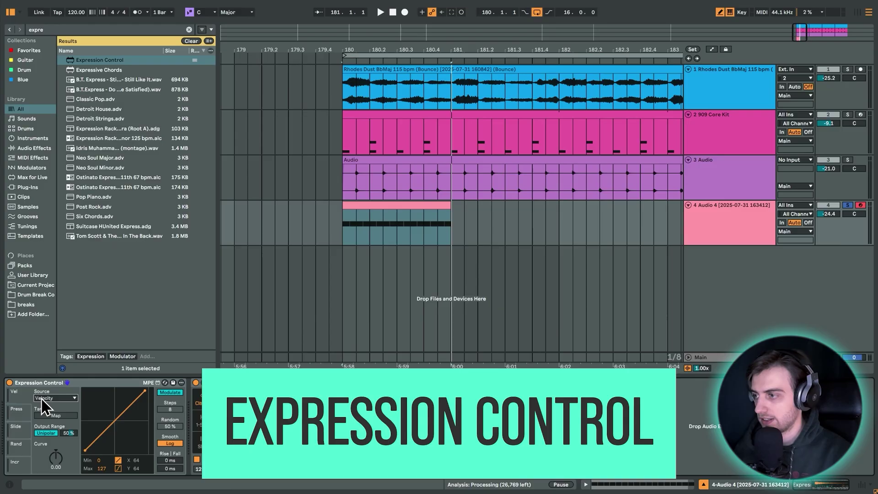
left_click(55, 398)
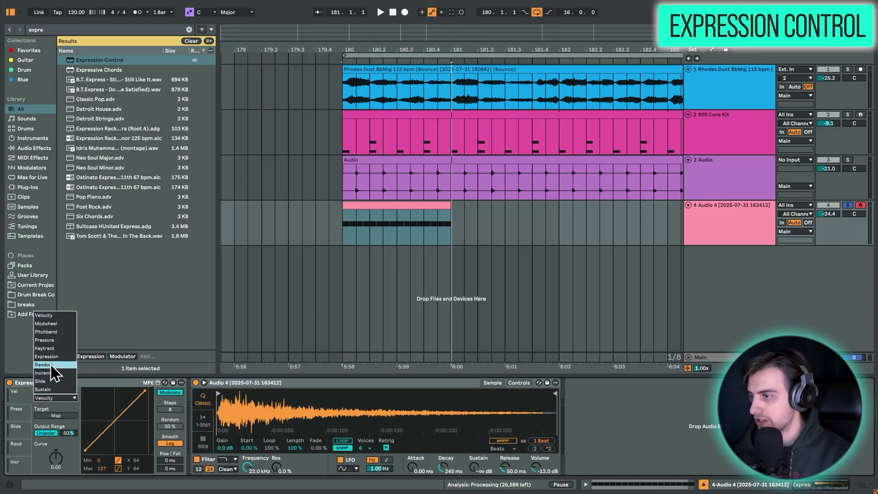
left_click(47, 364)
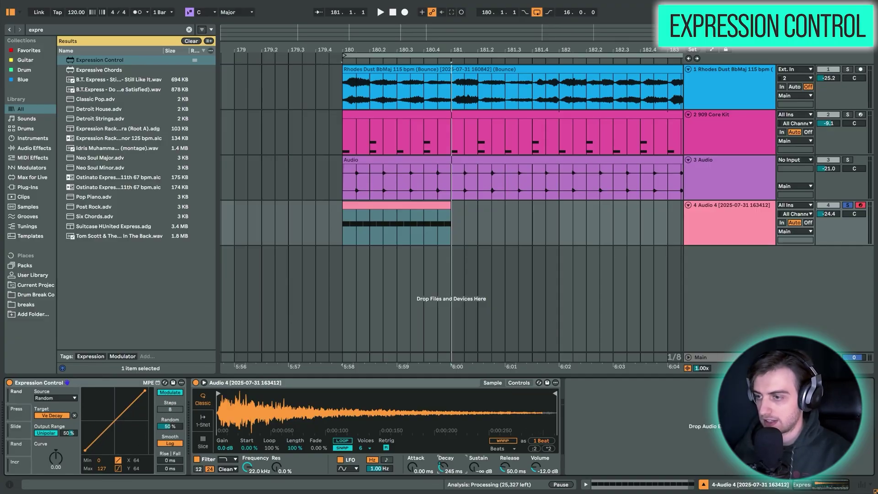
key("space")
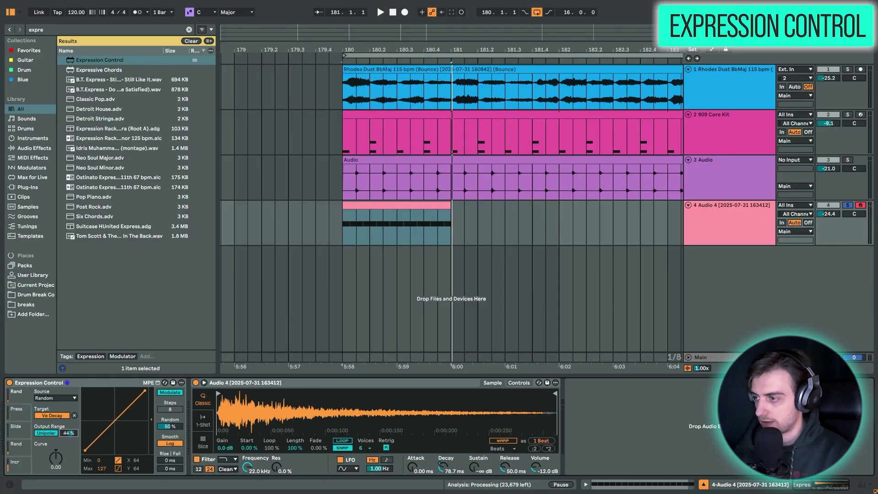
left_click_drag(68, 435, 68, 429)
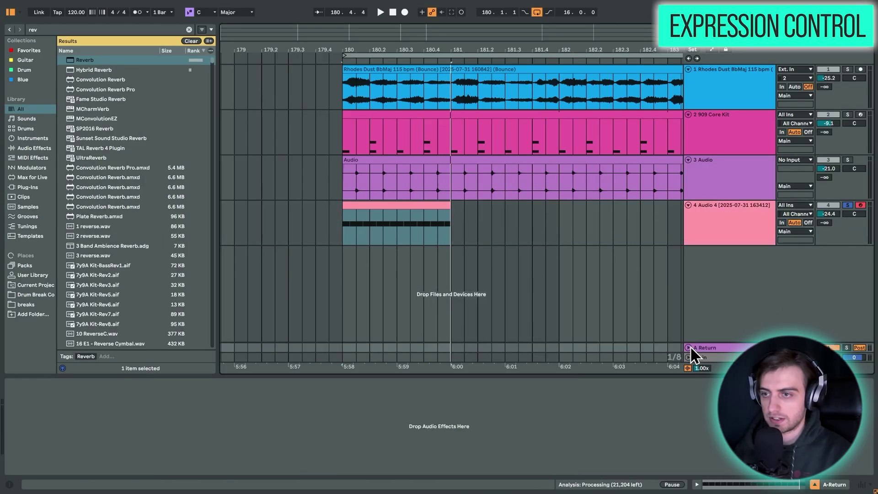
- Enlarge the arrangement mixer and map the Expression Control target to Send A
left_click(690, 348)
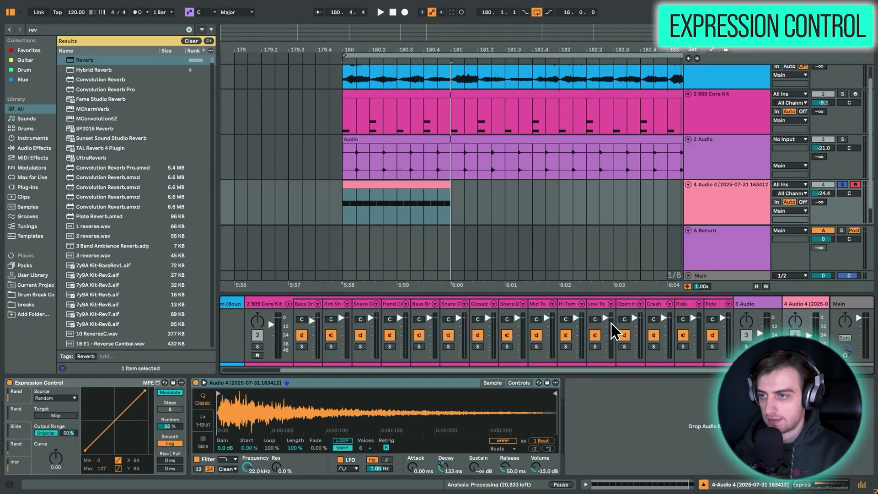
left_click_drag(534, 292, 535, 193)
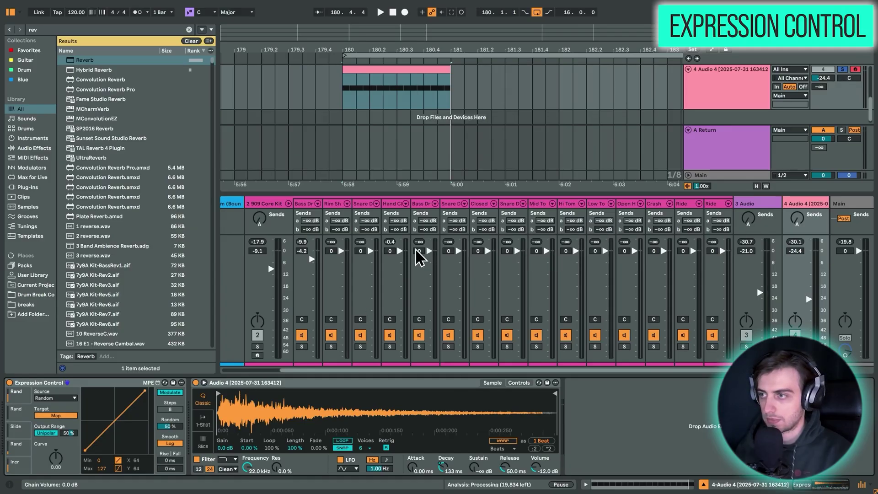
left_click(795, 222)
key("space")
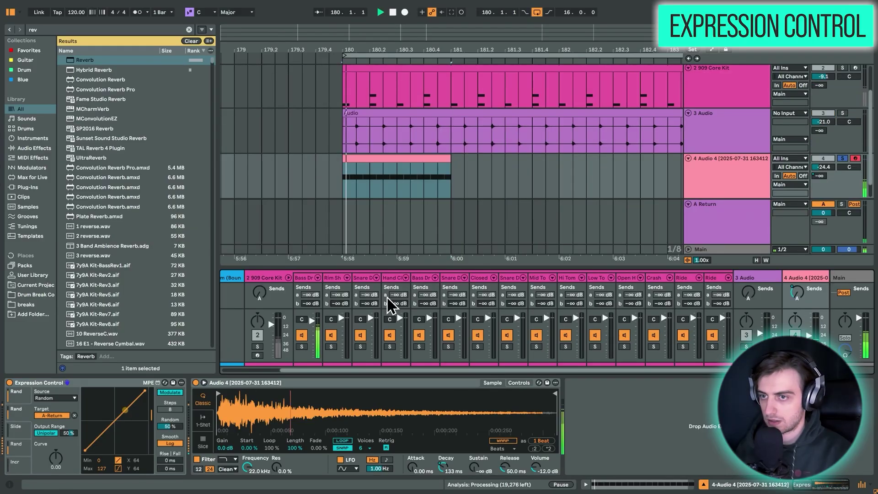
- Load Reverb onto the A Return track and shorten its decay
left_click(816, 212)
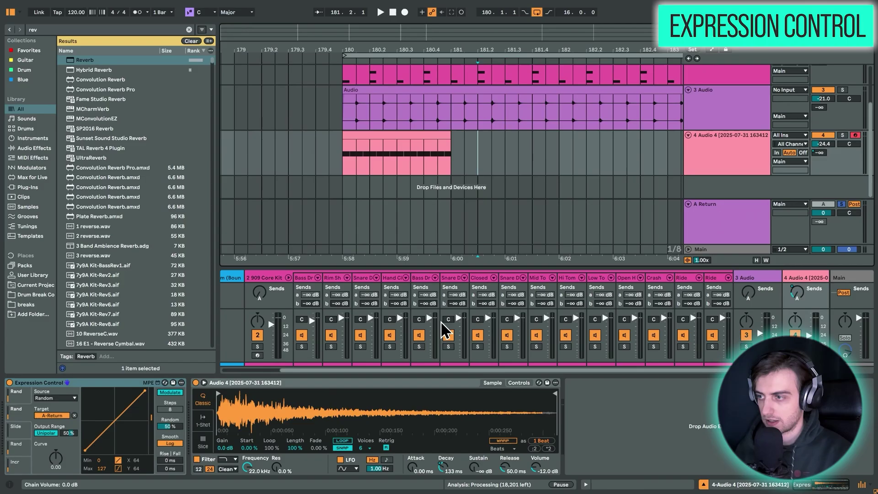
left_click(638, 219)
double_click(85, 60)
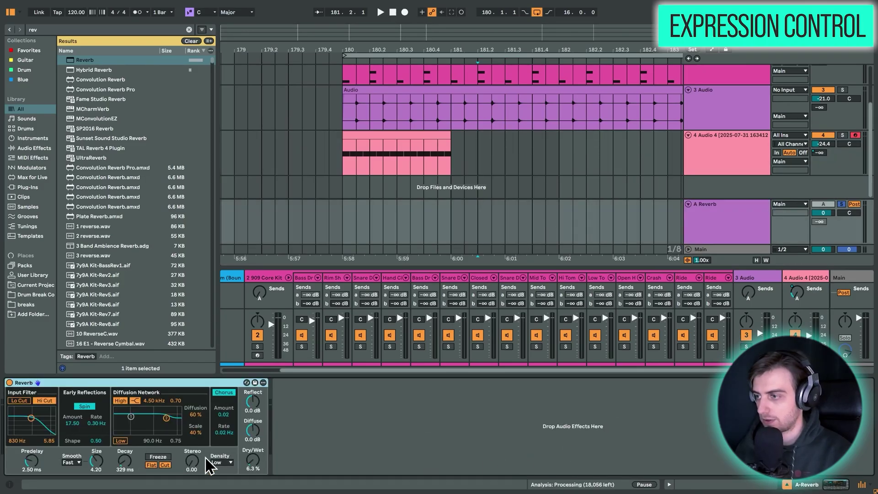
left_click_drag(125, 463, 131, 474)
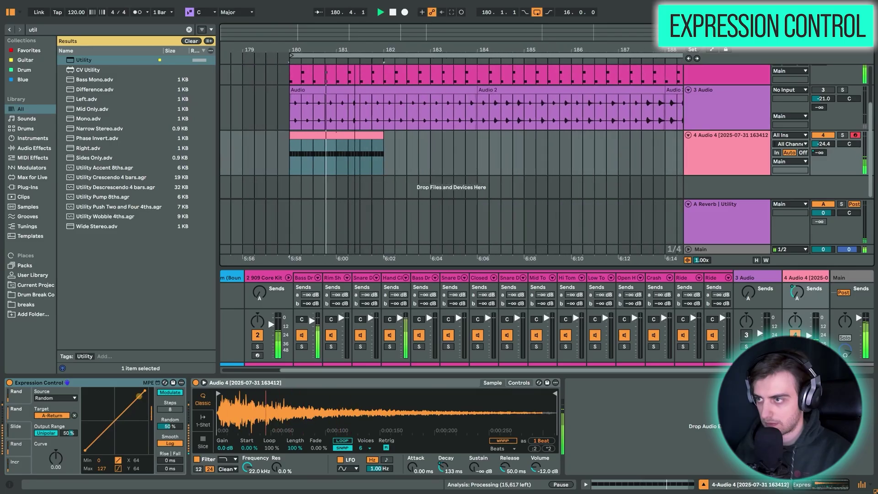
- Extend the sampler's MIDI clip to eight bars, ending at bar 188
left_click_drag(383, 151, 606, 148)
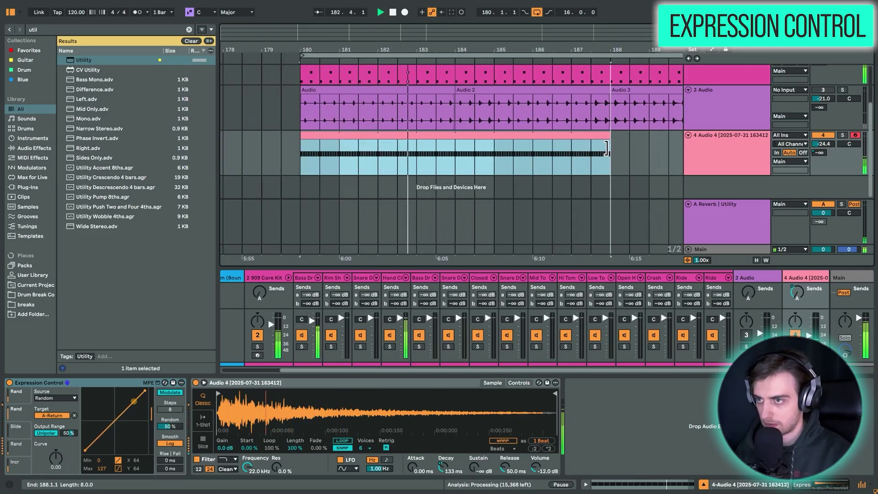
left_click(644, 146)
left_click(541, 134)
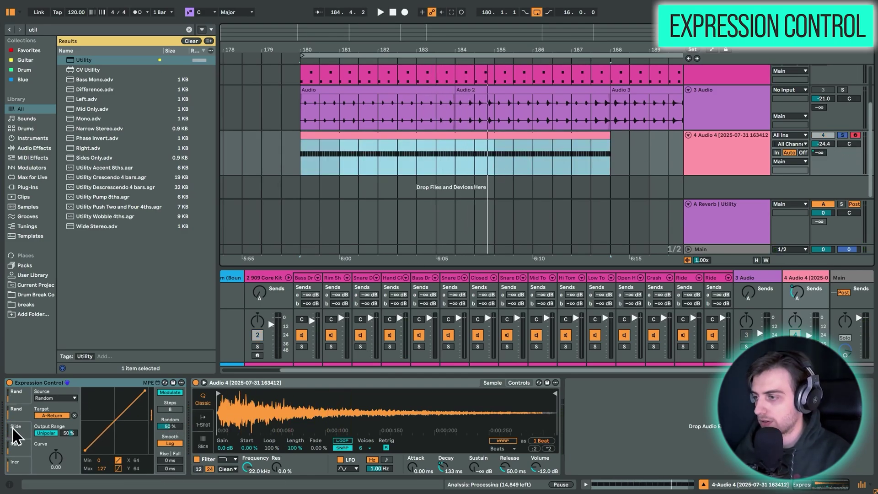
- Keep the source on Random, target the sample's attack, and set Reverb Stereo to 0.00
left_click(55, 398)
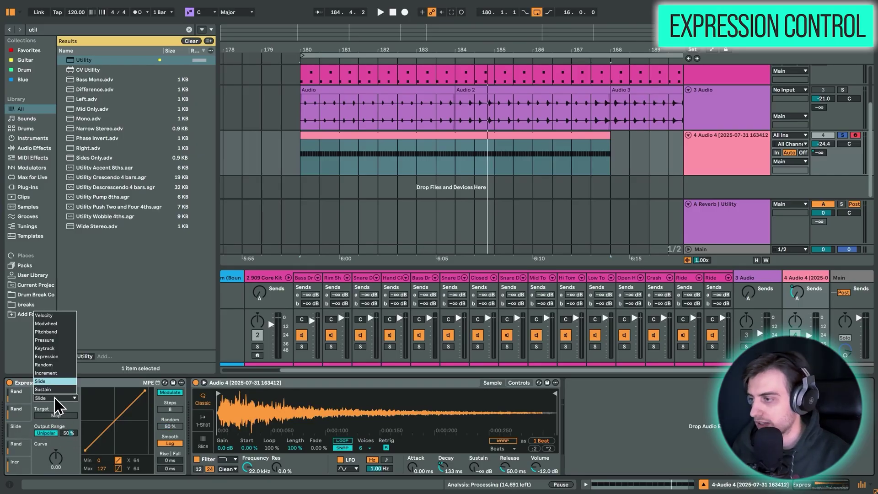
left_click(50, 364)
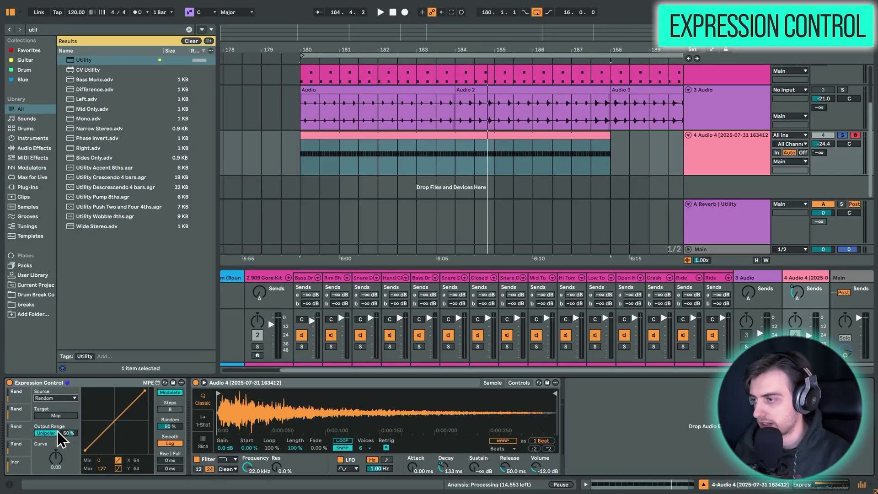
left_click(520, 383)
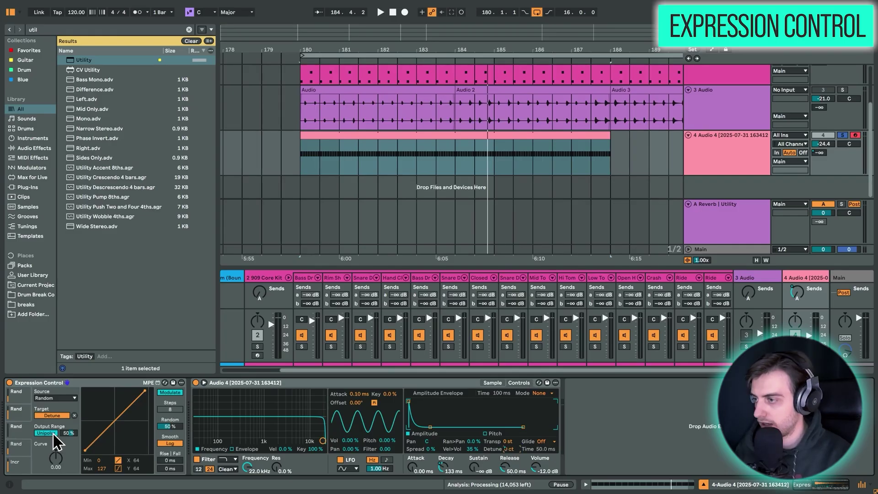
key("space")
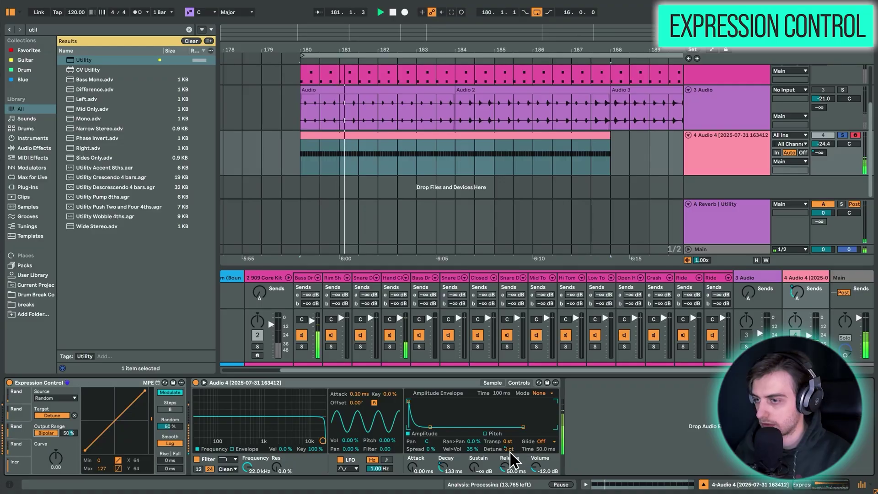
left_click(419, 469)
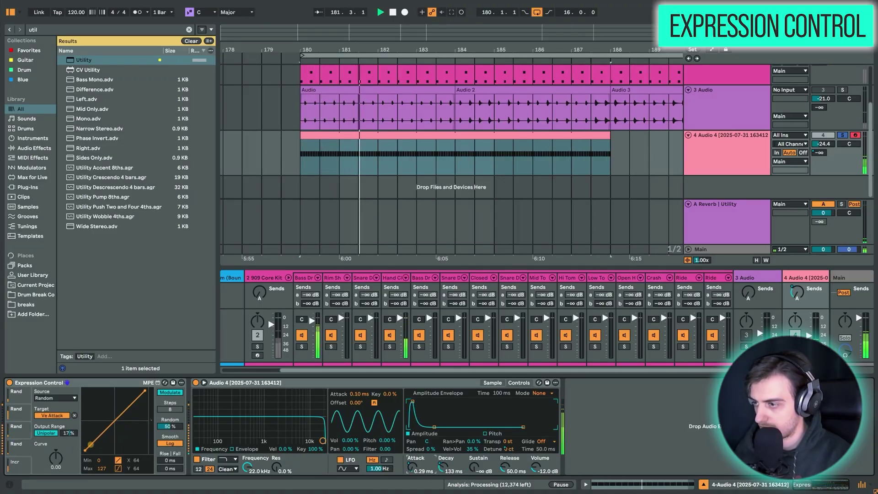
left_click(432, 172)
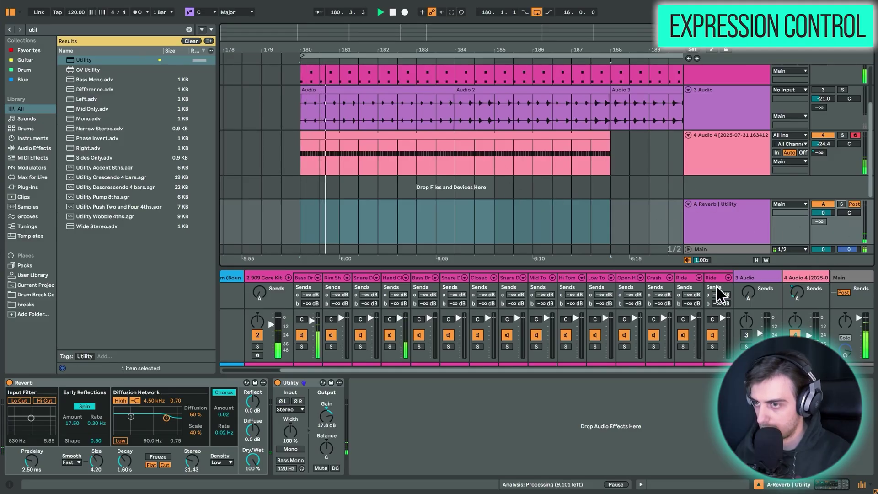
left_click_drag(192, 461, 193, 480)
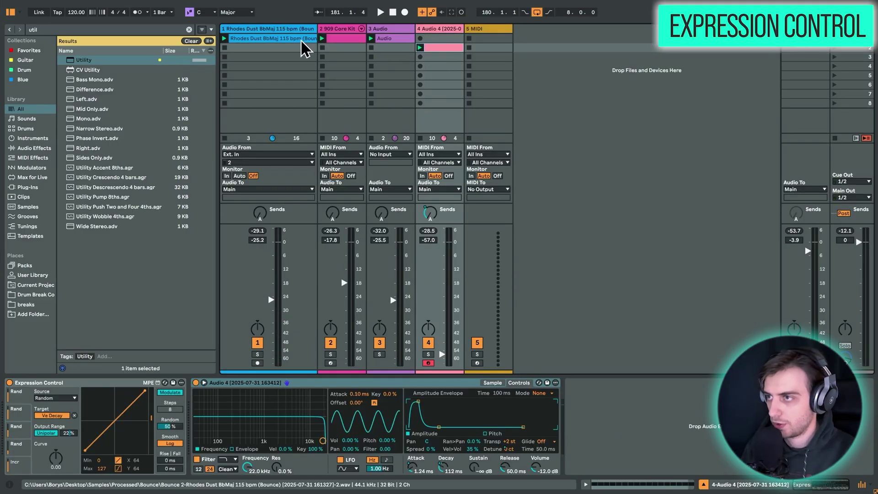
- Copy the Rhodes clip into scene 2, start playback, and pull track 3's volume to -inf
left_click_drag(322, 39, 270, 48)
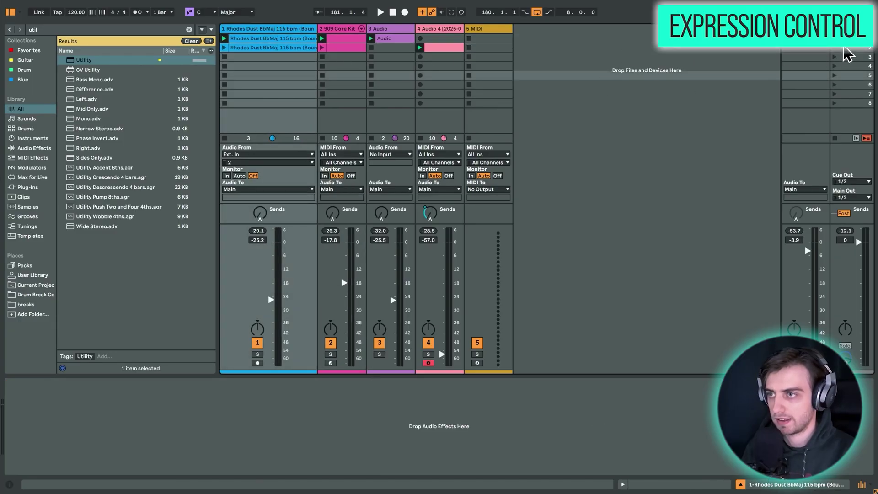
key("Return")
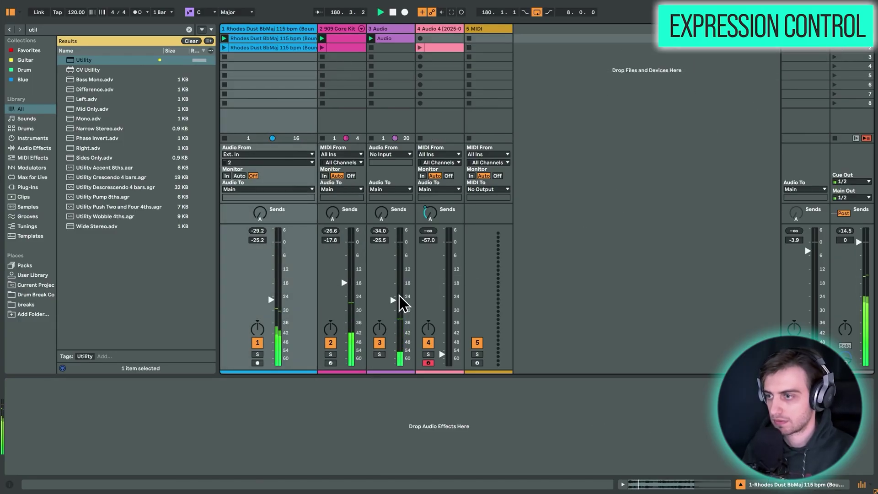
left_click(392, 300)
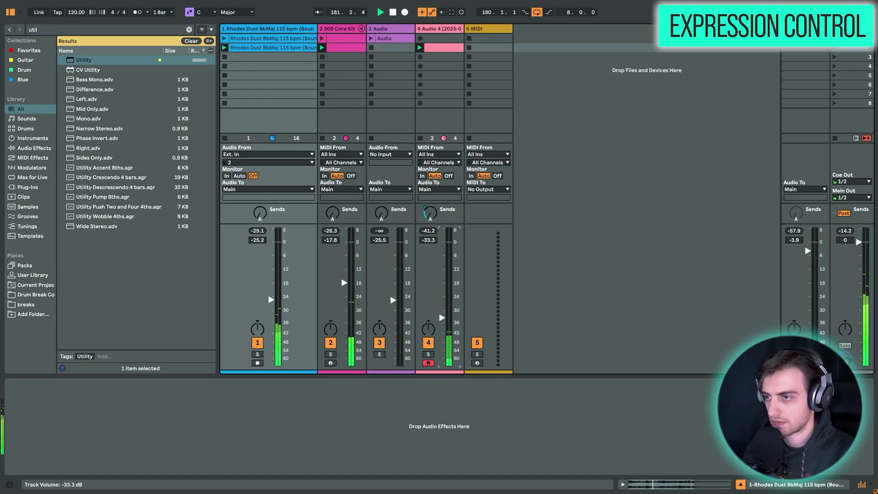
left_click(488, 75)
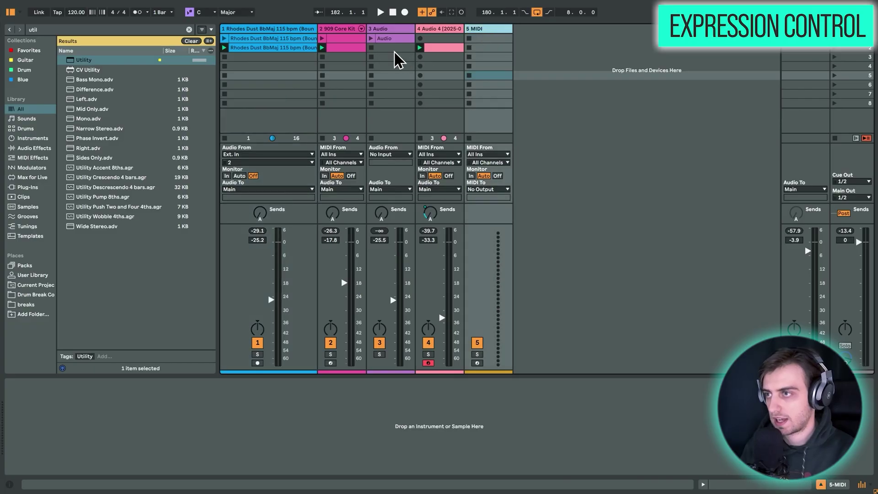
left_click(347, 39)
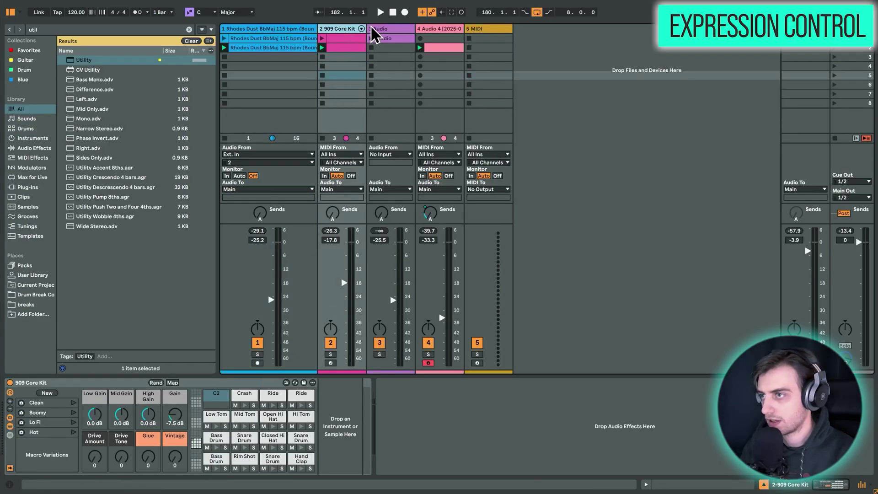
- Duplicate the 909 Core Kit track and create a new MIDI clip on it
key("ctrl+d")
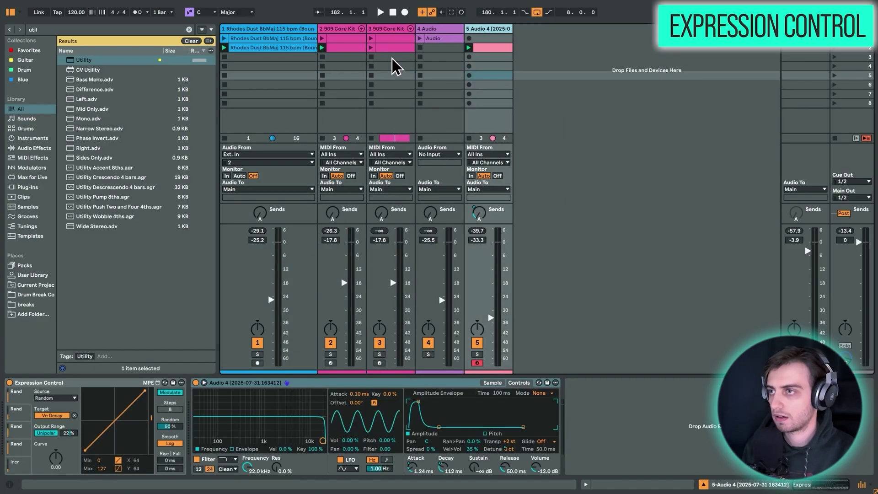
double_click(389, 48)
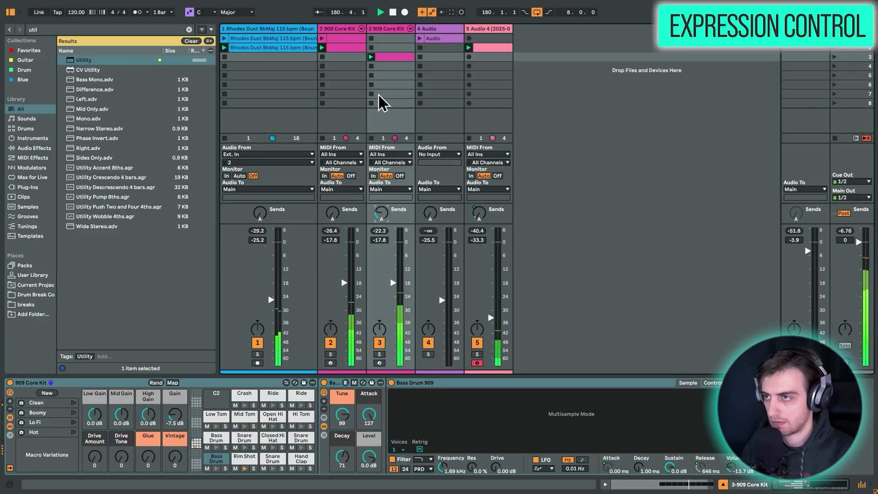
double_click(392, 57)
- Add the Chance lane, set all Rim Shot notes to 35% chance, and launch the clip
left_click(192, 471)
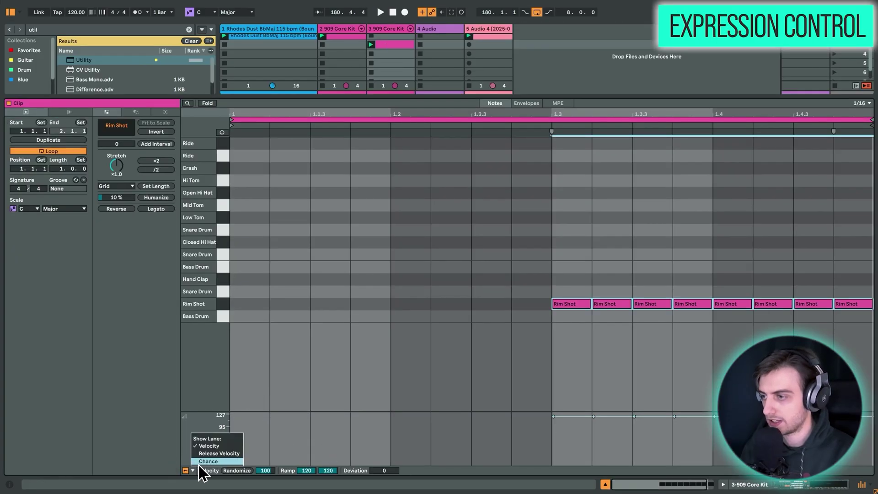
left_click(213, 453)
left_click_drag(242, 414, 216, 395)
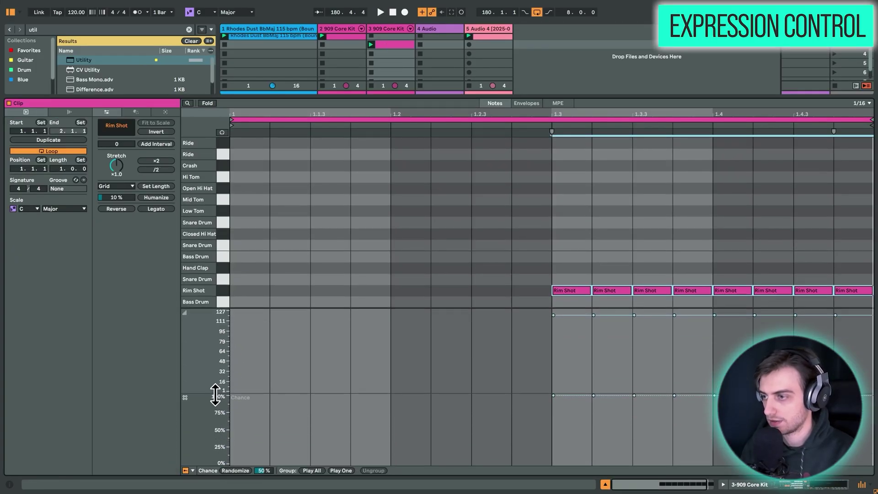
left_click(554, 396)
left_click(513, 443)
left_click(558, 396)
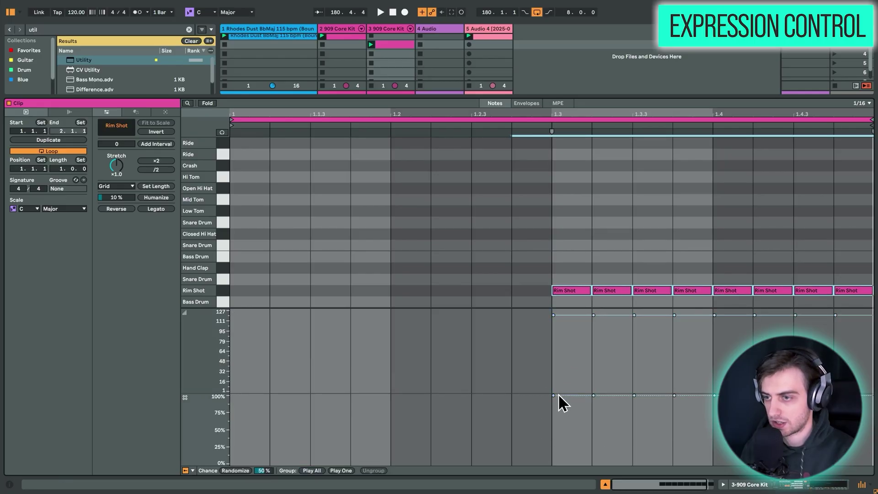
left_click_drag(561, 395, 560, 440)
scroll(397, 61, "up", 1)
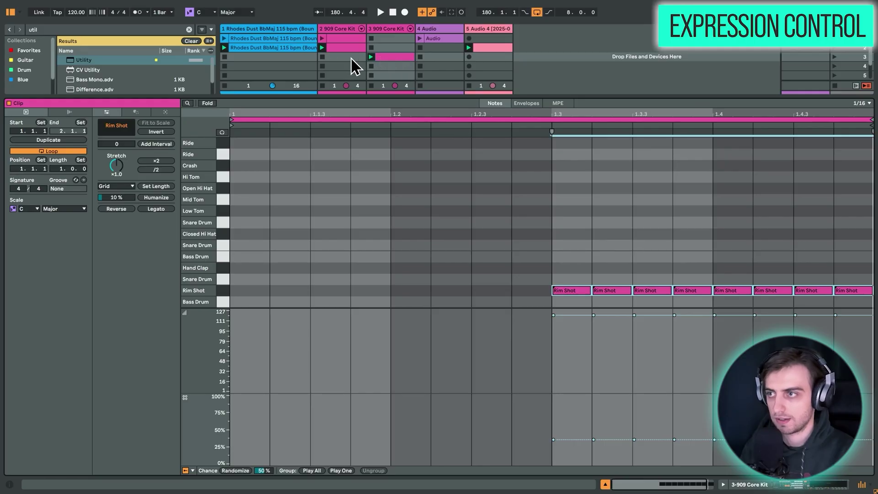
left_click(370, 57)
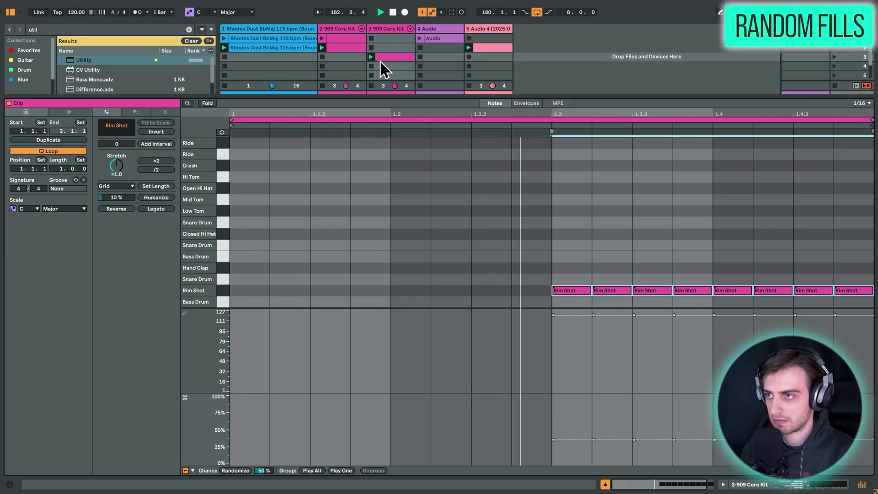
- Set the rim-shot clip length to four bars and remove the bar 1 Rim Shot notes
key("shift+Tab")
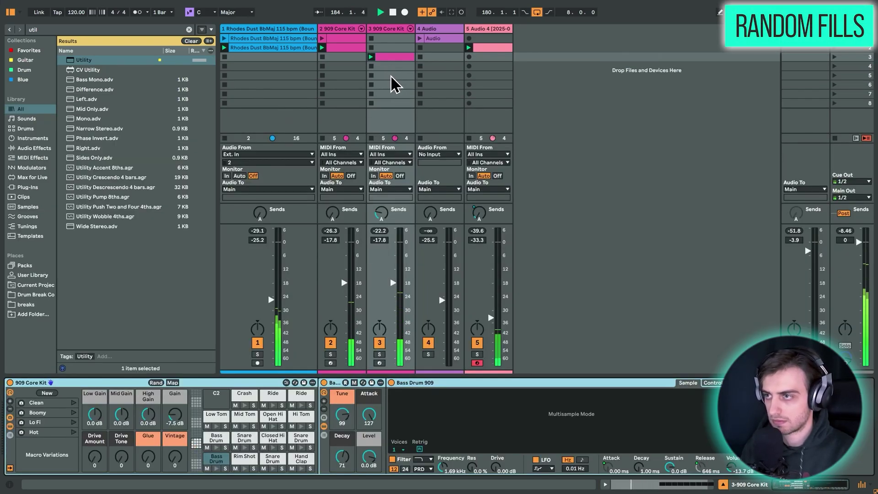
key("shift+Tab")
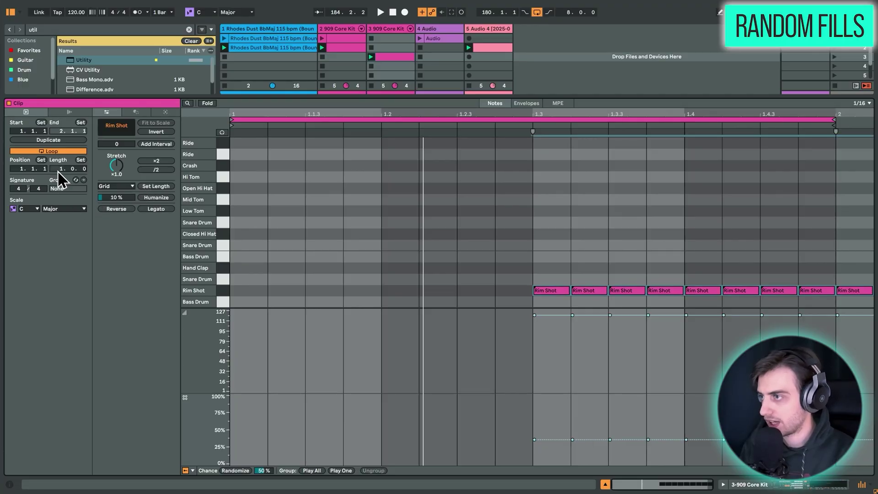
type("4")
key("Return")
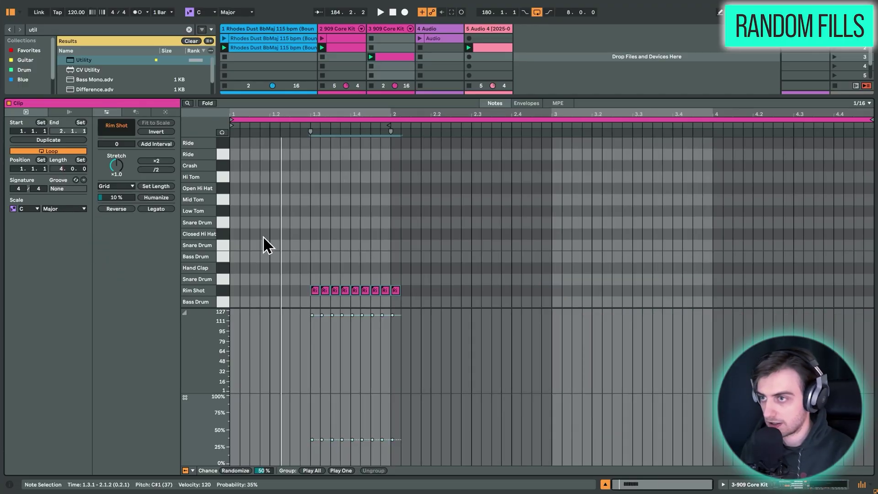
left_click(399, 316)
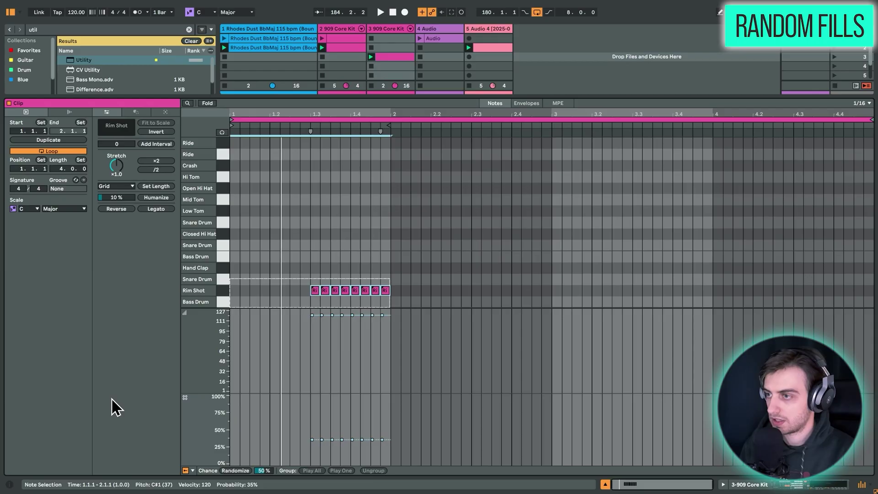
key("ctrl+z")
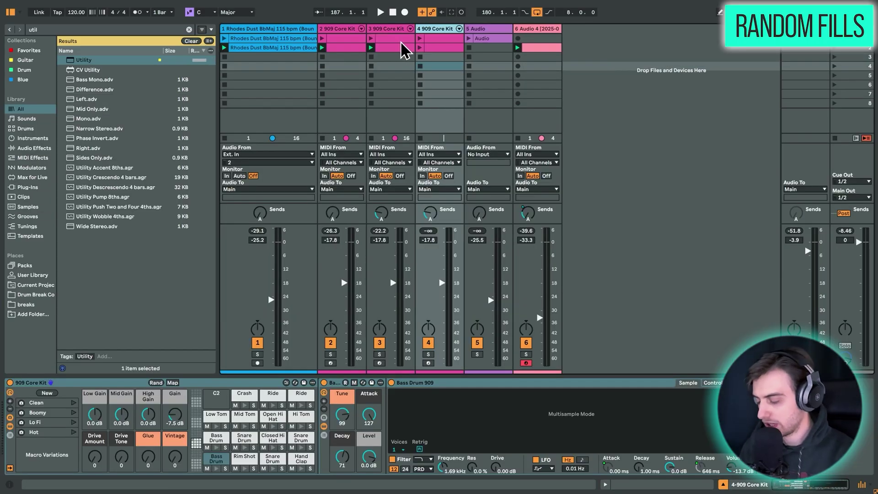
key("Delete")
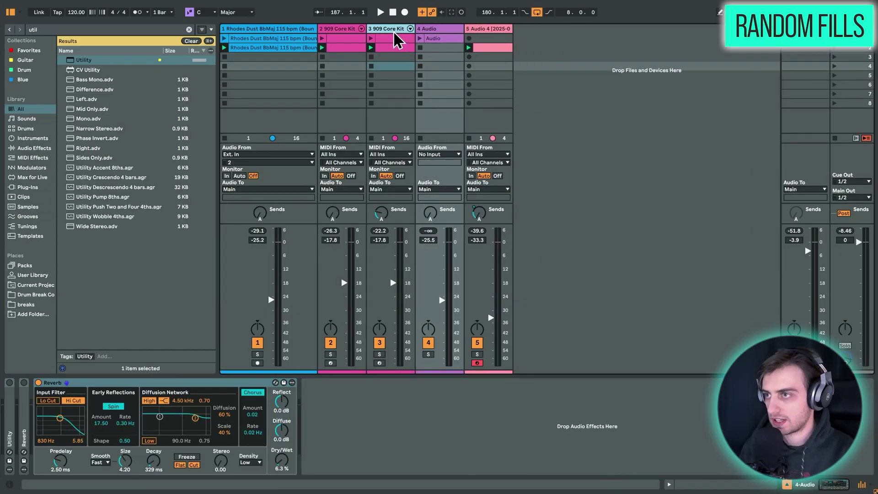
type("Fill")
- Duplicate Fill, delete the original's 909 Core Kit, route its MIDI to Fill, rename it Send Fill
key("ctrl+d")
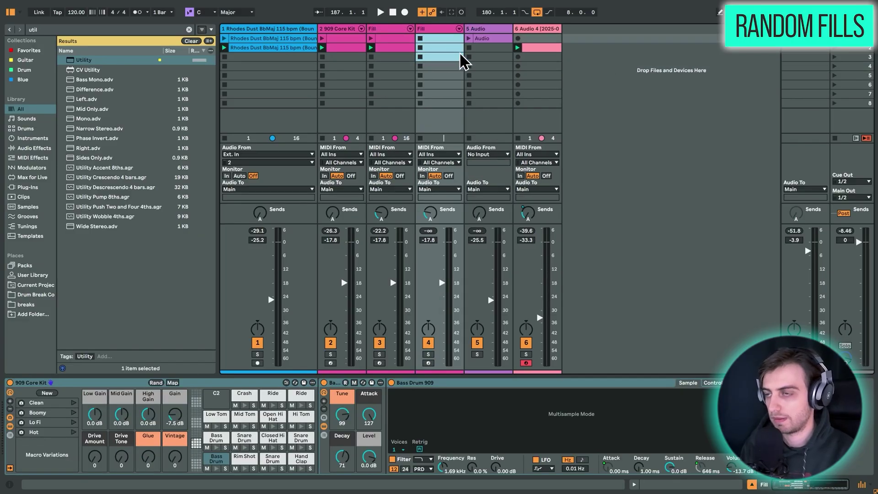
left_click(388, 29)
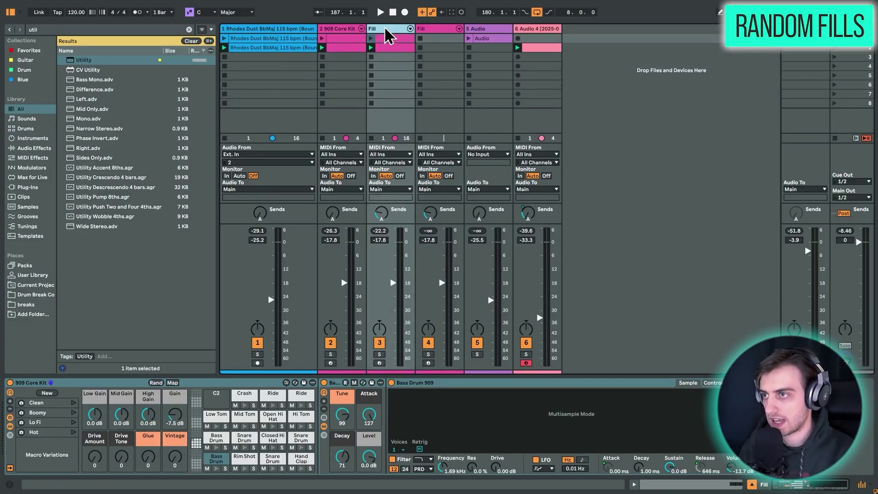
left_click(78, 382)
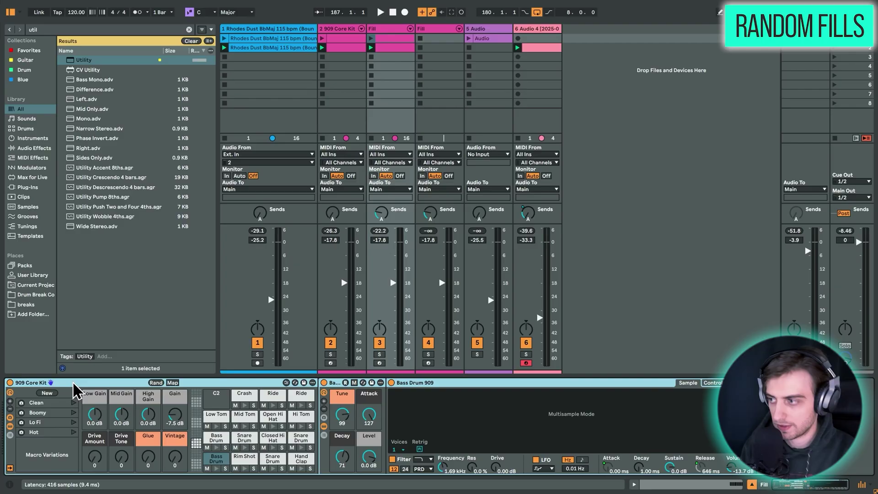
key("Delete")
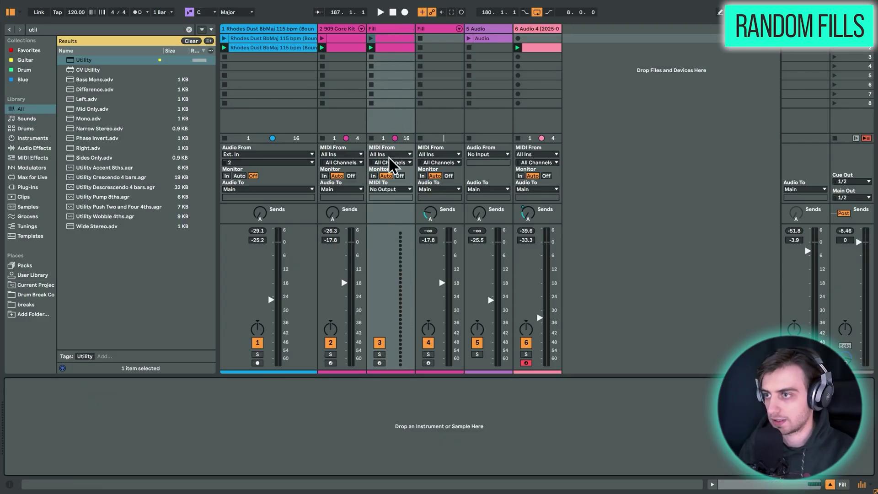
left_click(389, 189)
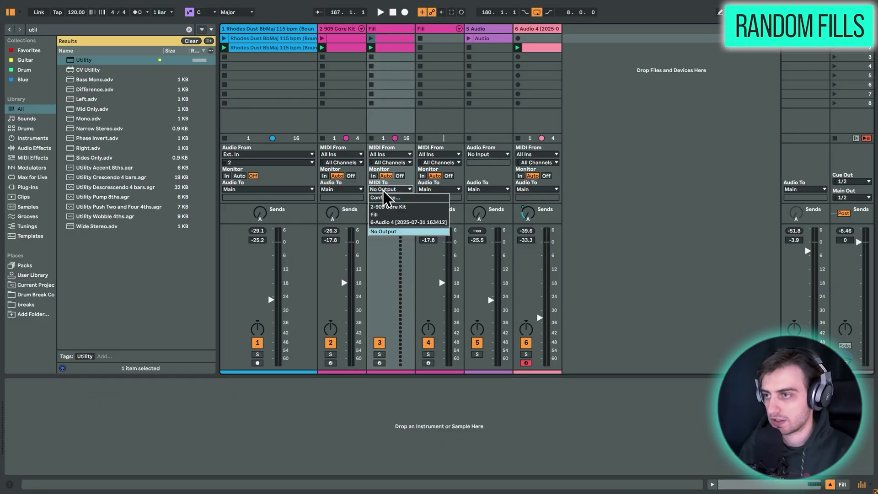
left_click(389, 205)
key("ctrl+r")
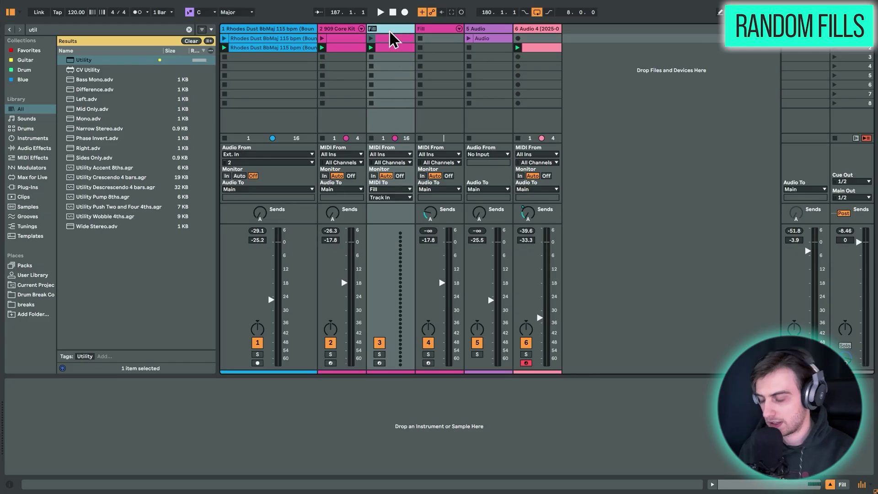
type("Send")
key("Return")
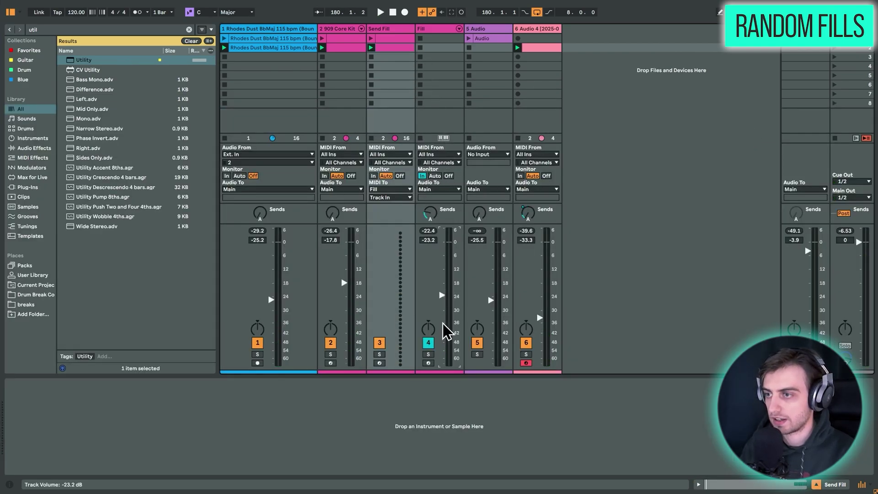
- Arm the Fill track, open the Fill 2 clip full-height, and zoom out over its rim-shot notes
left_click(427, 363)
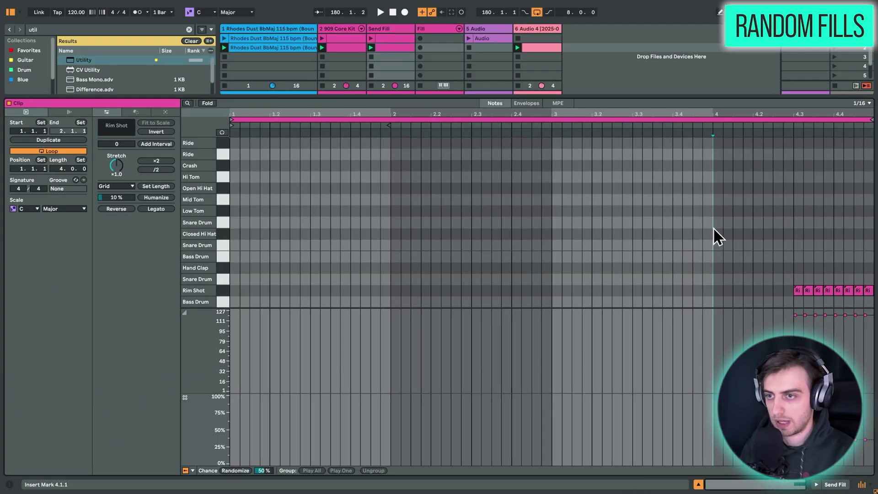
left_click_drag(712, 226, 874, 229)
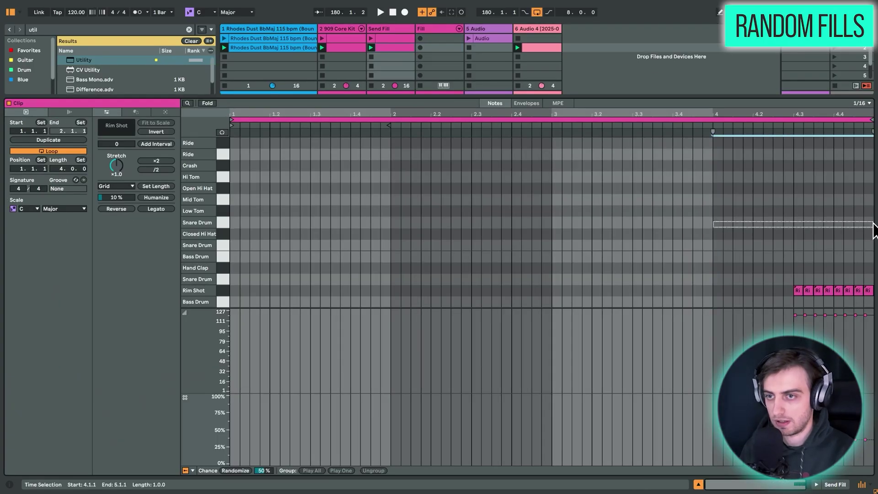
left_click(421, 48)
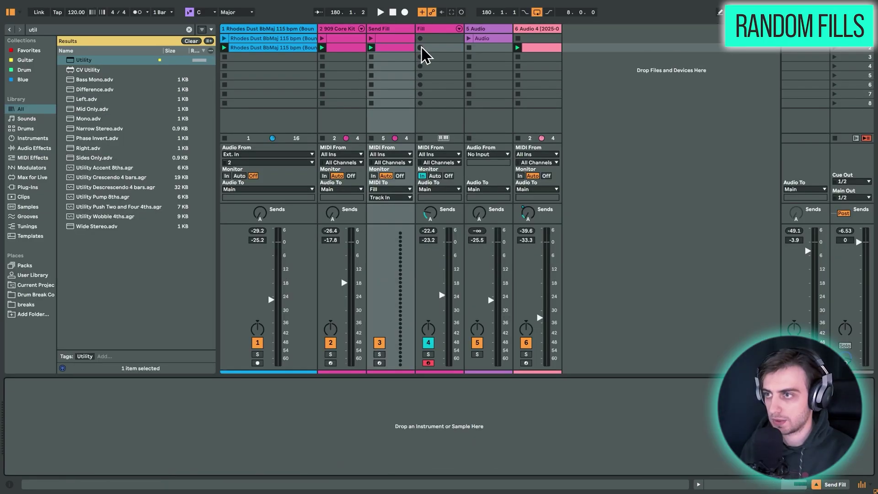
double_click(424, 48)
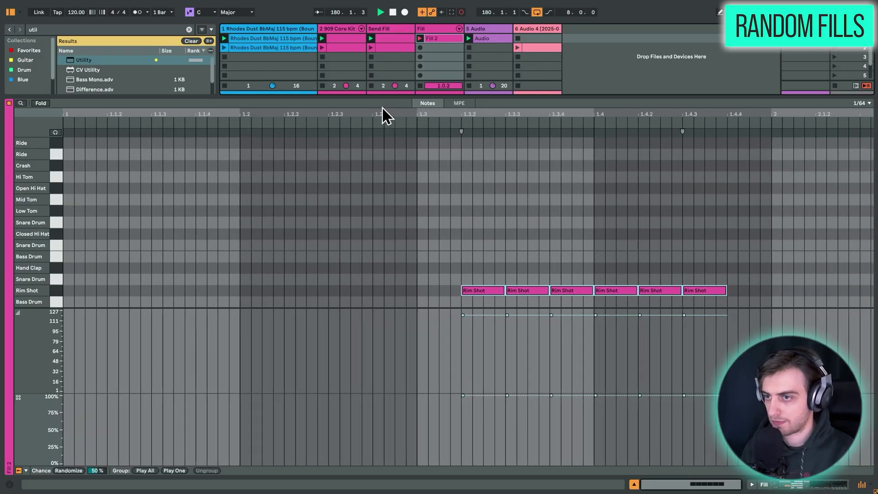
mouse_move(384, 113)
left_mouse_down()
mouse_move(376, 103)
mouse_move(387, 27)
left_mouse_up()
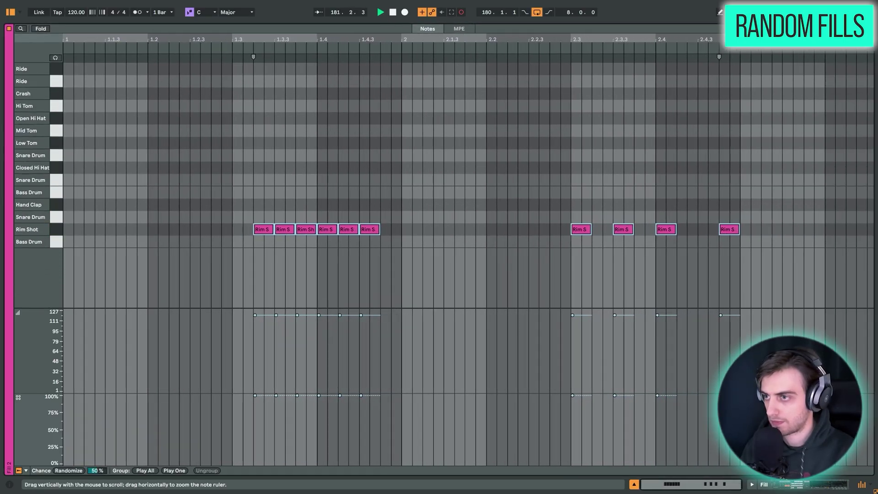
mouse_move(284, 41)
left_mouse_down()
mouse_move(302, 31)
mouse_move(297, 23)
mouse_move(285, 66)
mouse_move(310, 116)
left_mouse_up()
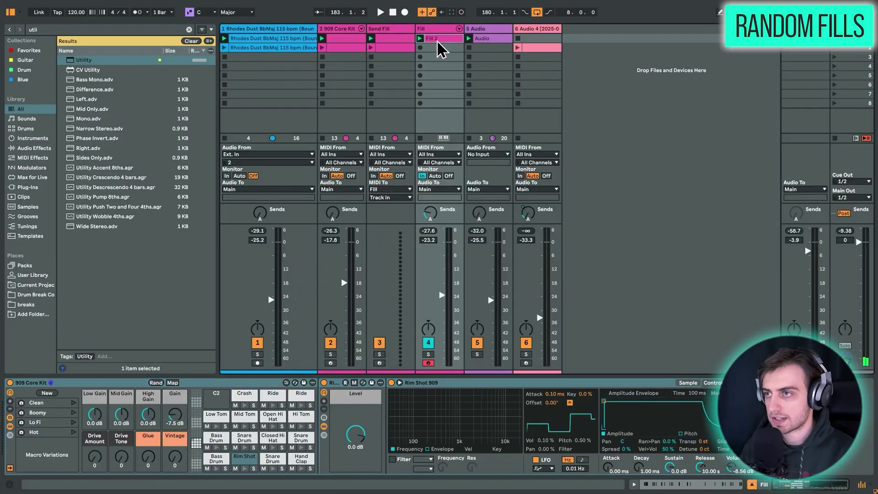
double_click(432, 38)
left_click(444, 103)
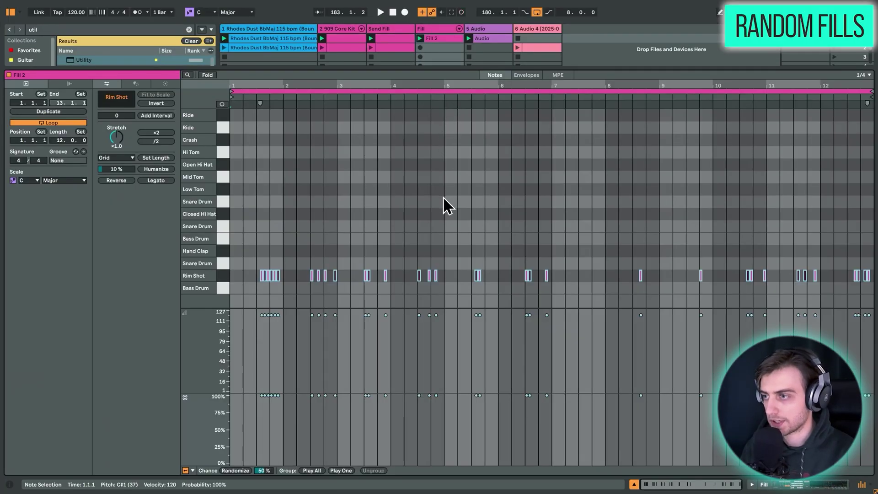
- Duplicate the Fill 2 clip and delete the Send Fill track
key("shift+Tab")
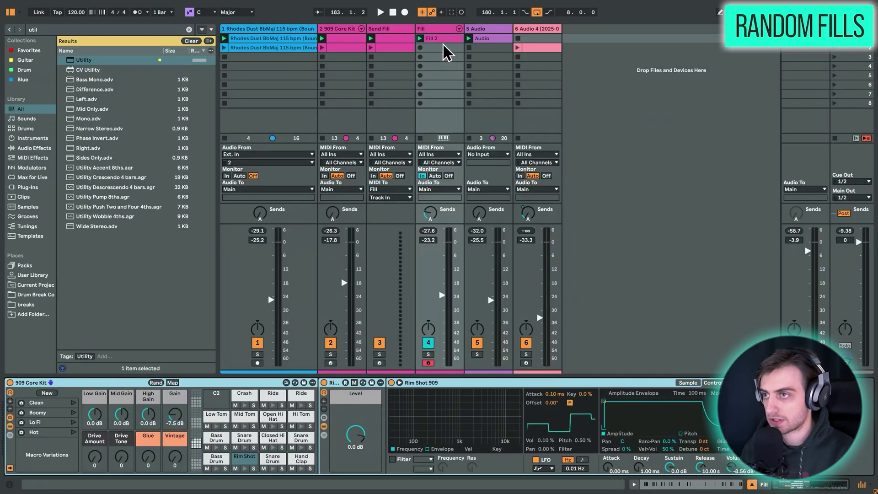
key("ctrl+d")
key("ctrl+d")
key("ctrl+d")
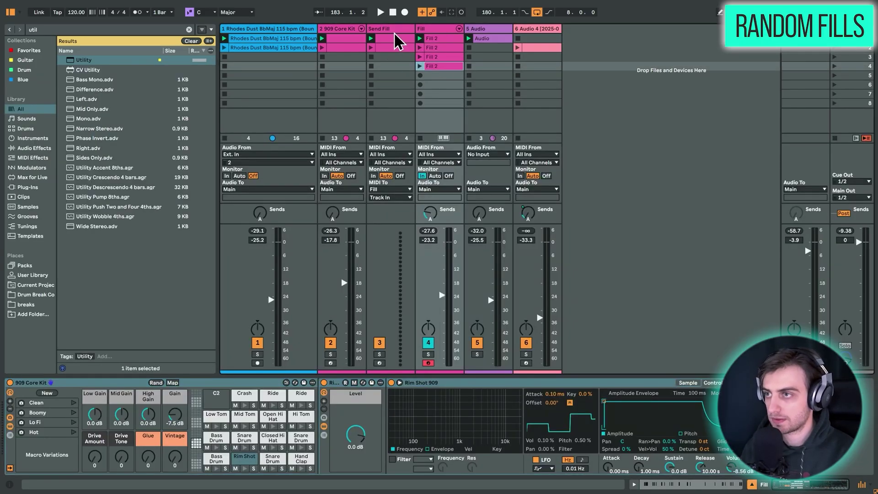
left_click(398, 28)
key("Delete")
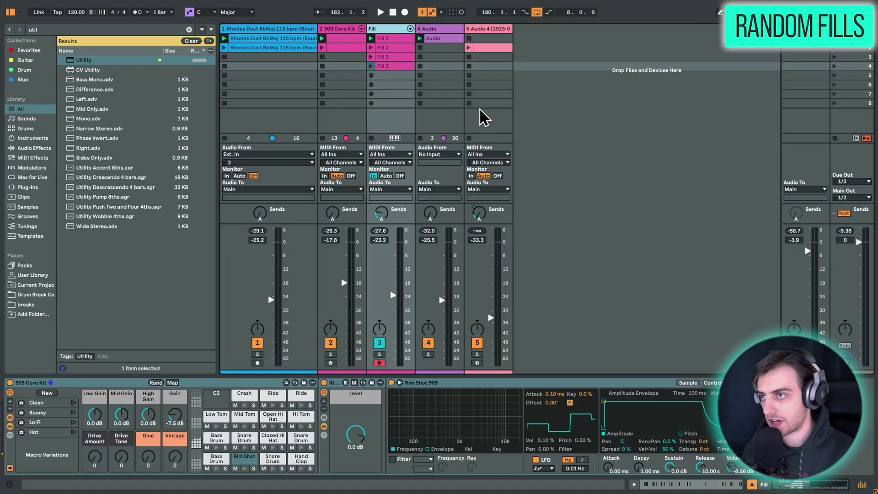
- In a Fill 2 copy, set the loop to a single bar of the rim-shot recording
double_click(391, 47)
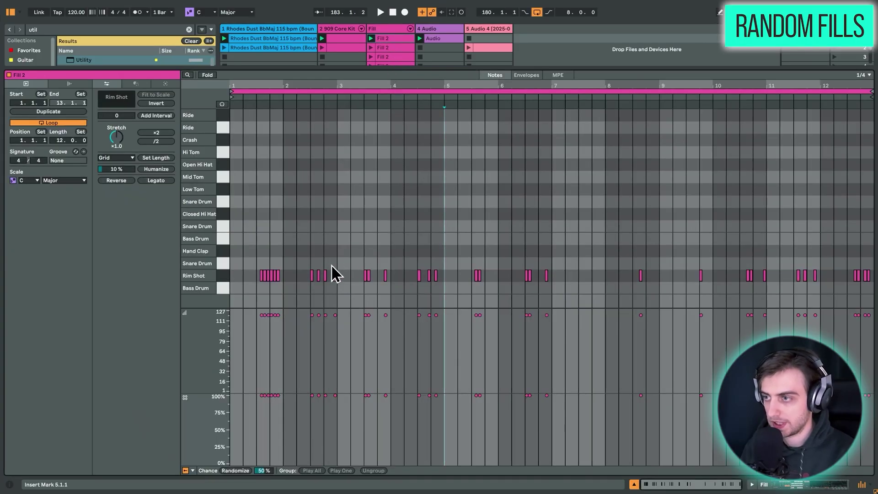
left_click_drag(286, 249, 337, 248)
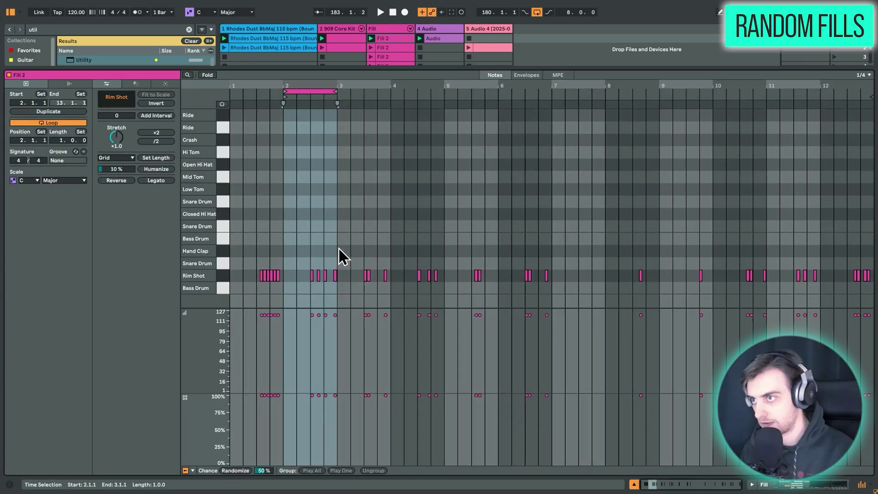
left_click(418, 247)
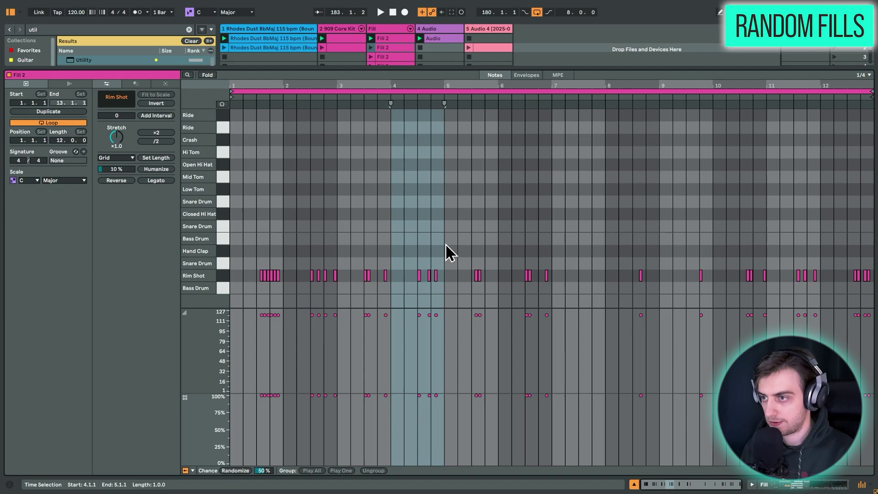
left_click(795, 246)
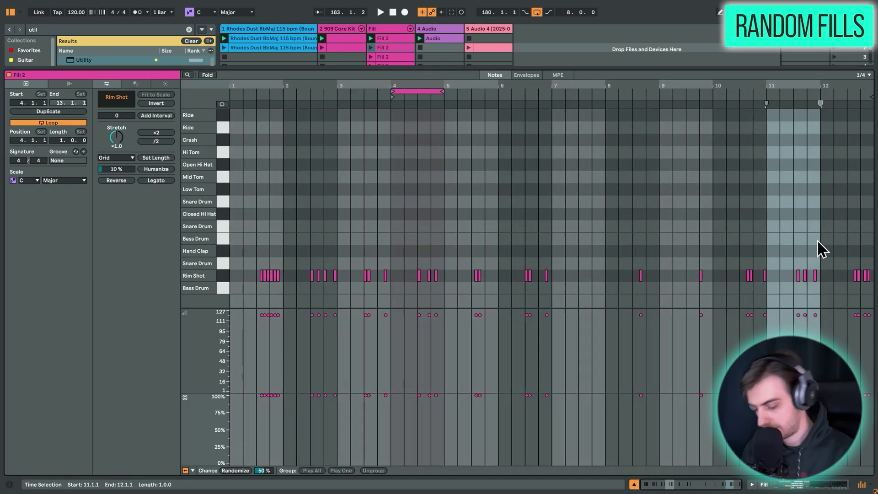
left_click(393, 57)
- Audition the first three fill clips, then open the fourth fill clip
key("shift+Tab")
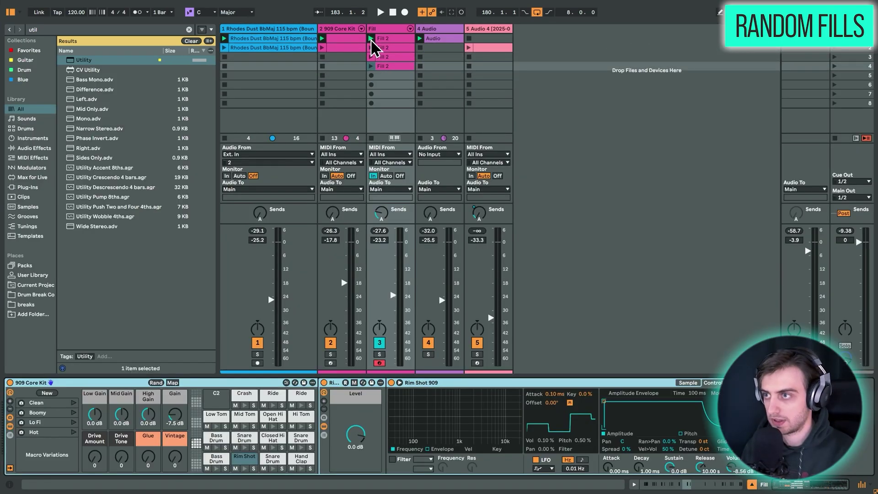
left_click(370, 38)
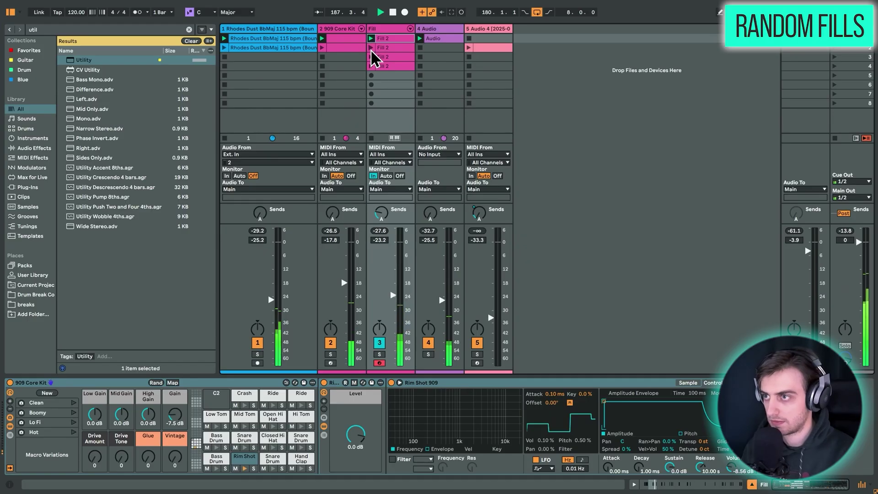
left_click(371, 48)
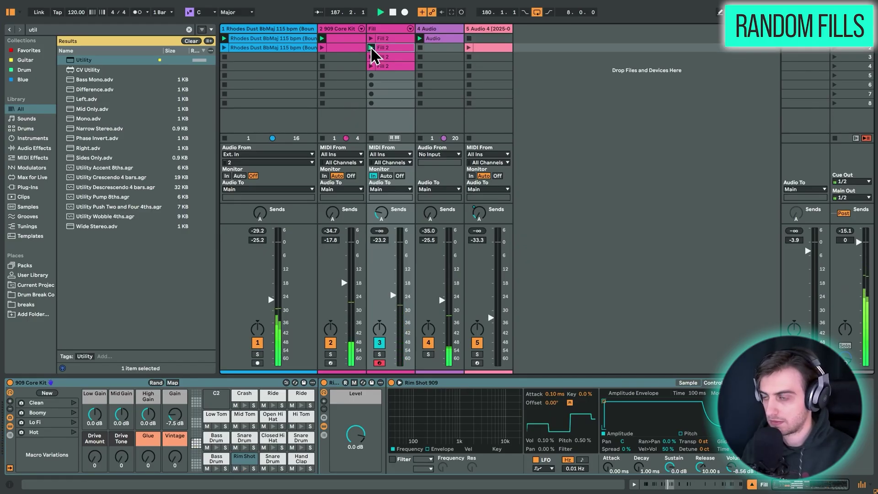
left_click(371, 56)
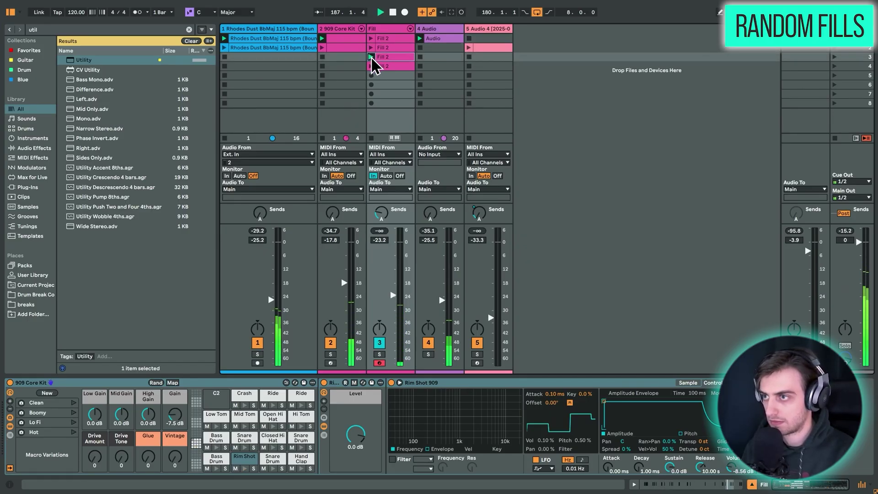
double_click(387, 65)
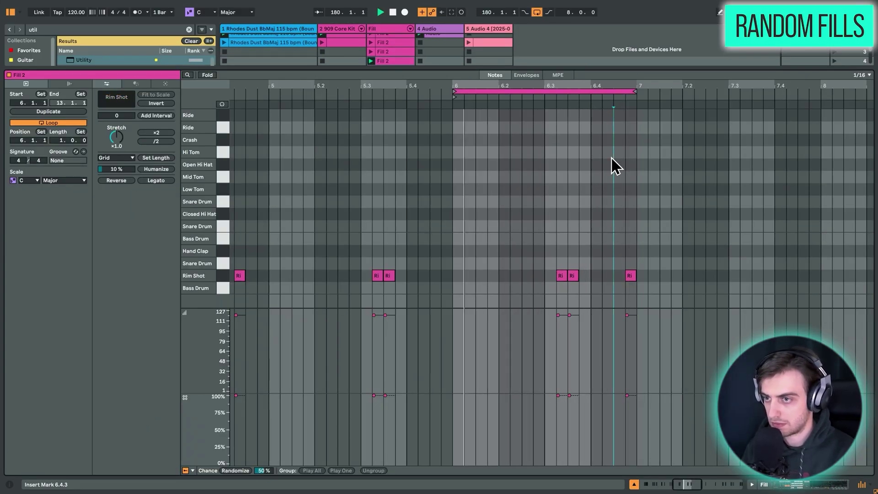
- Create one empty MIDI clip named Blank in the Fill track's top slot
key("shift+Tab")
double_click(385, 38)
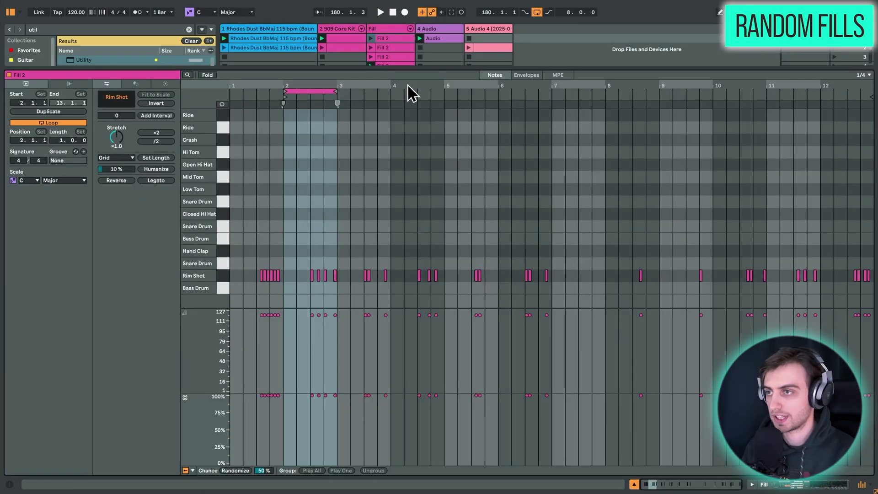
key("shift+Tab")
double_click(390, 38)
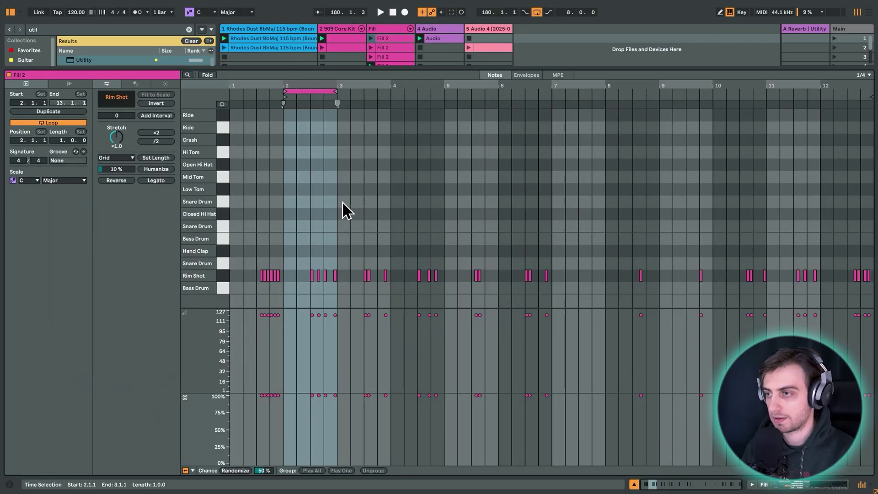
key("shift+Tab")
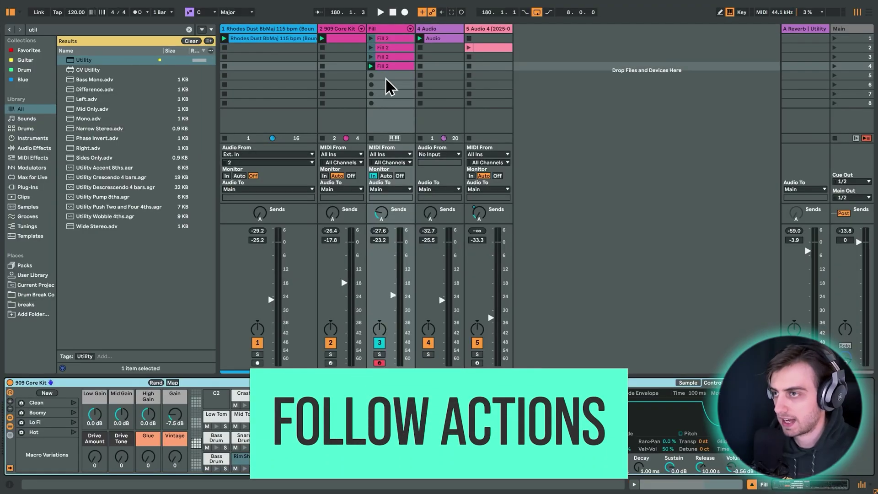
double_click(385, 78)
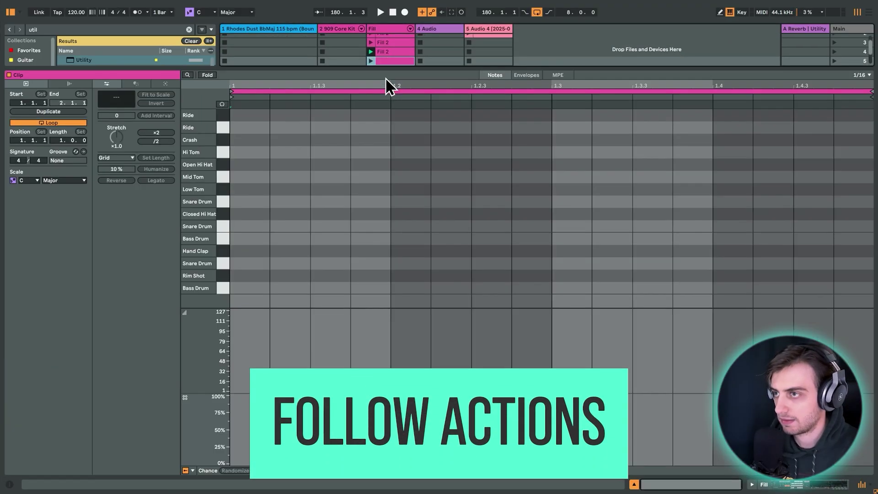
key("shift+Tab")
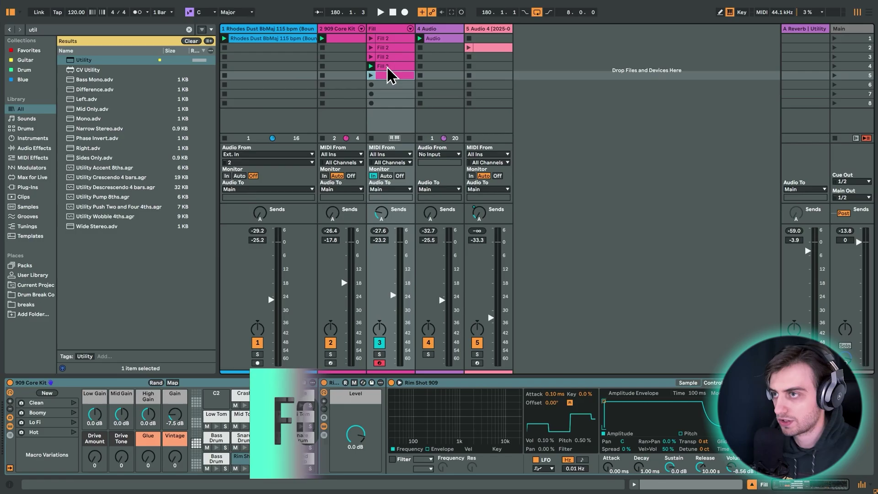
key("ctrl+z")
- Move the fills beneath Blank, rename them Fill 1 to Fill 4, and open Blank
mouse_move(388, 66)
left_mouse_down()
mouse_move(389, 39)
mouse_move(388, 100)
mouse_move(392, 84)
left_mouse_up()
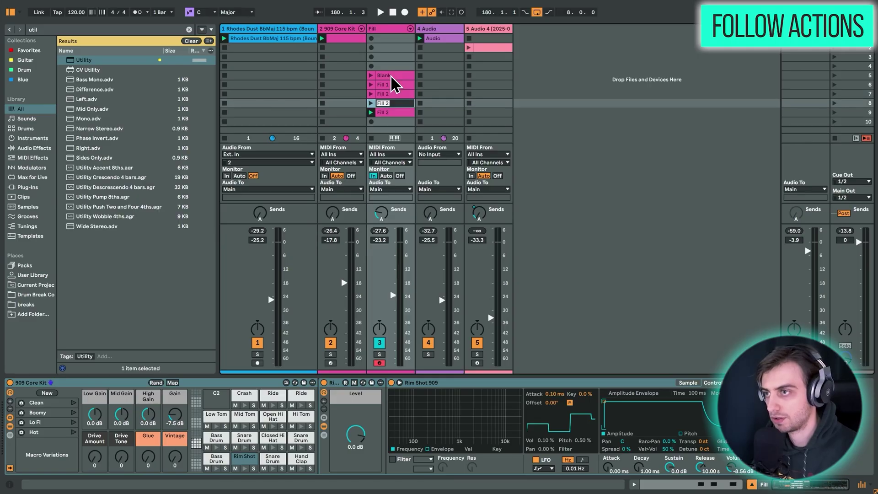
key("Down")
type("4")
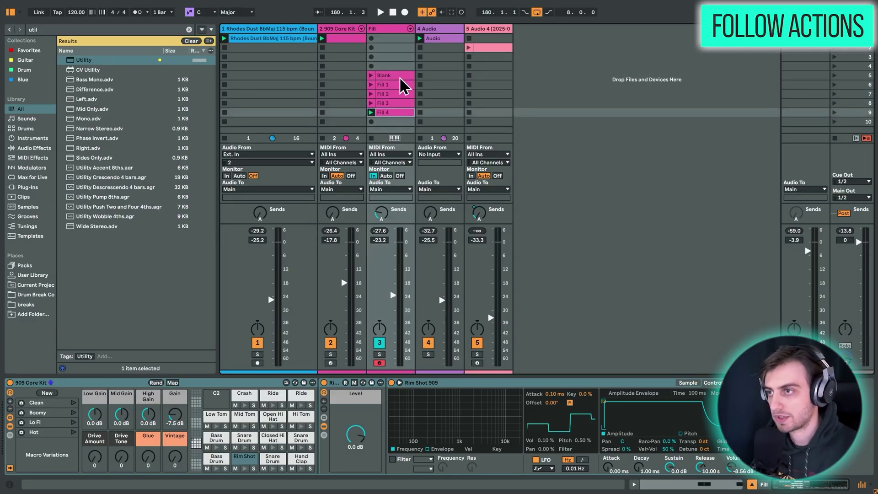
key("Return")
right_click(385, 50)
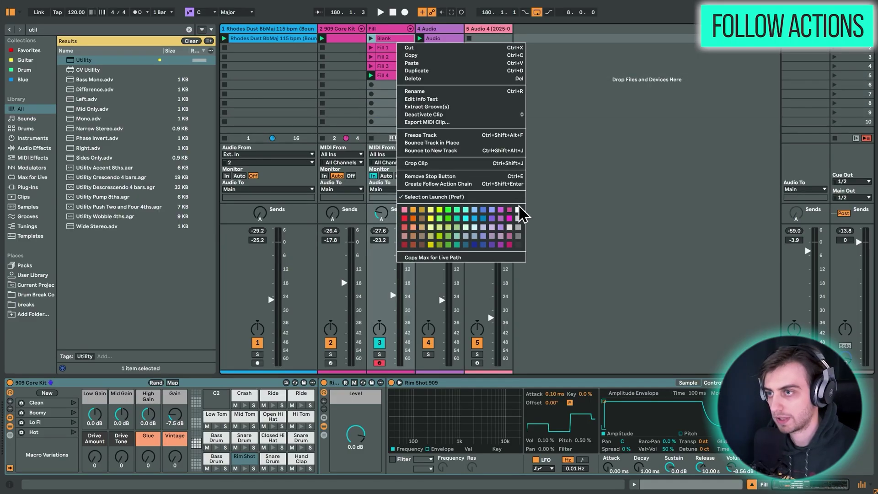
left_click(519, 206)
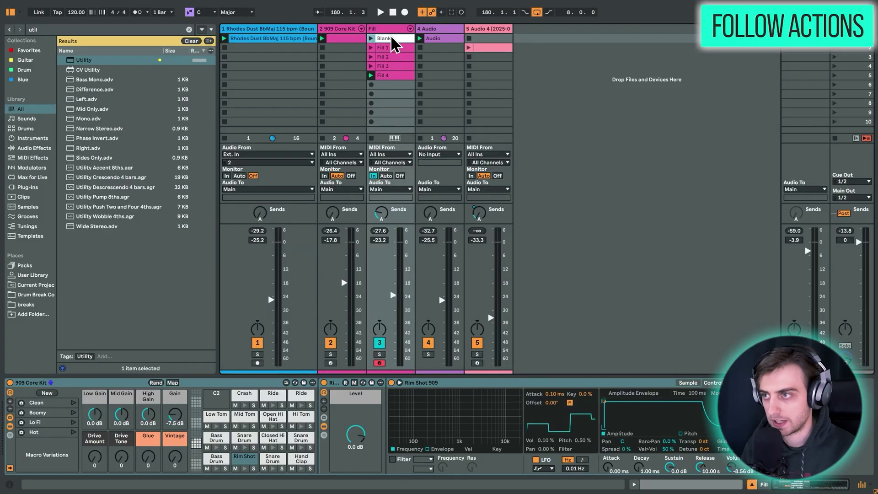
double_click(393, 39)
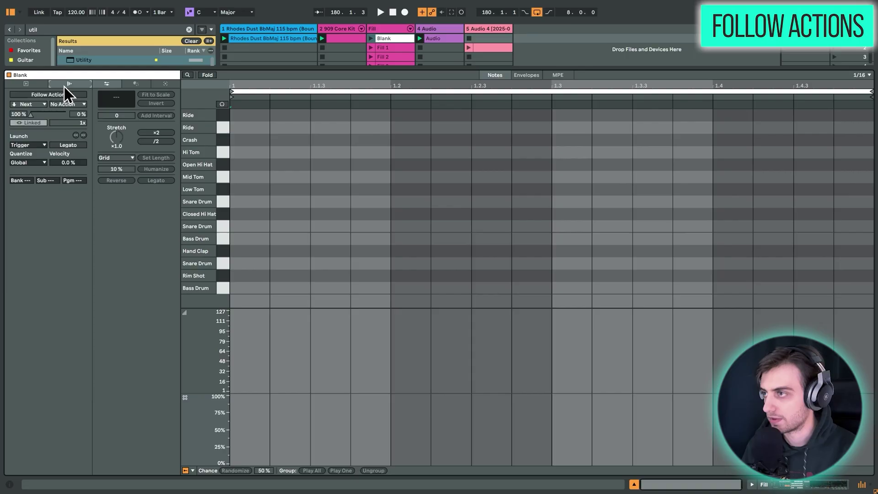
- Enable Blank's follow action and enlarge the view to show all four Fill slots
left_click(48, 93)
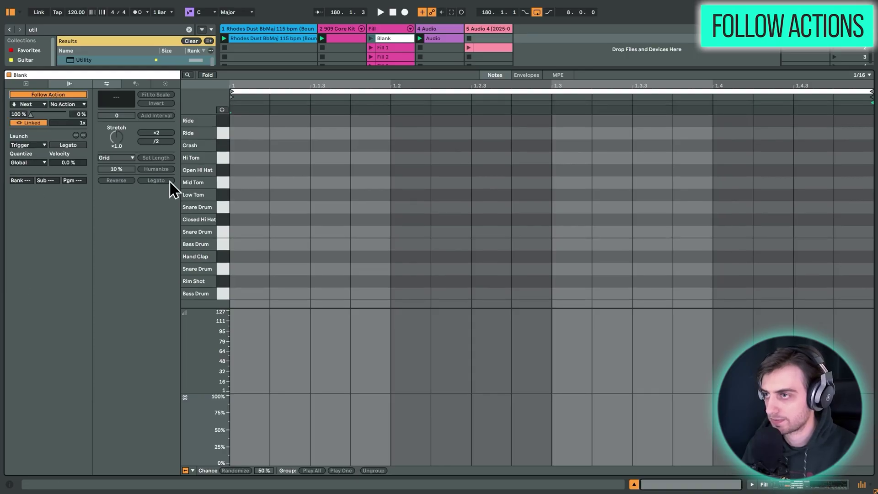
left_click_drag(317, 67, 316, 168)
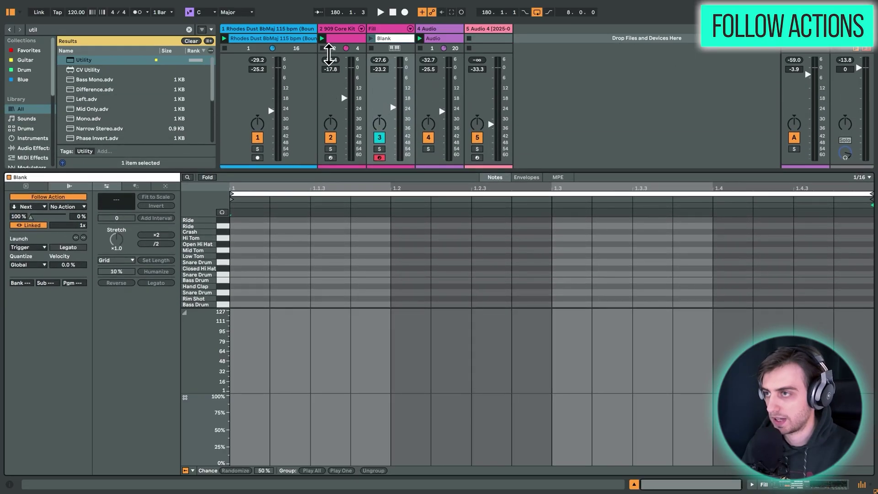
left_click_drag(316, 101, 316, 110)
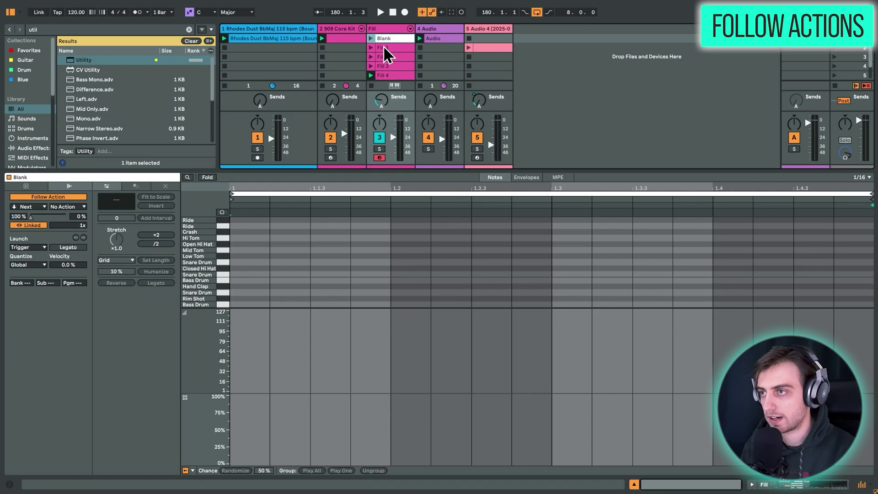
left_click(383, 48)
left_click(390, 75, "shift")
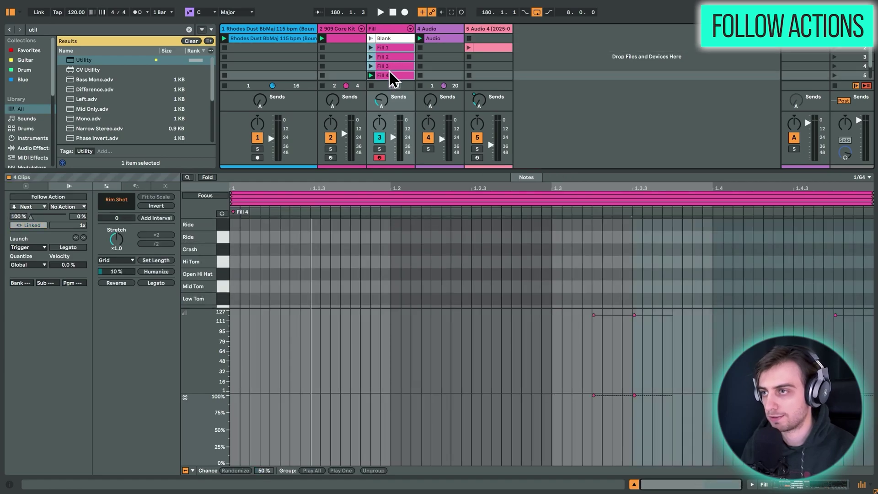
- Give the Blank clip an Other follow action that fires after 3x
left_click(383, 38)
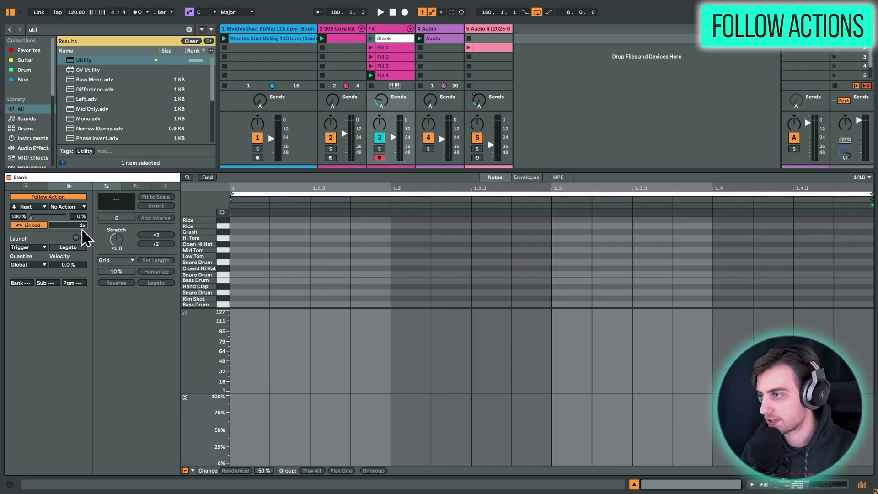
left_click_drag(82, 226, 82, 220)
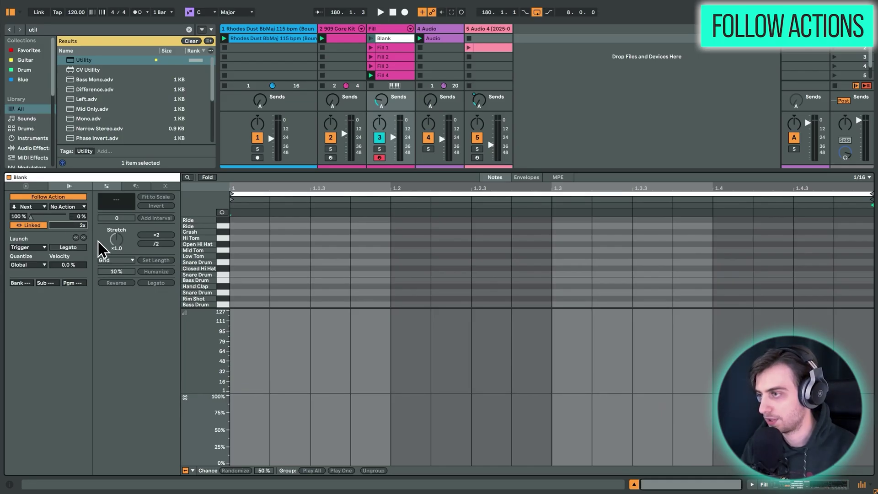
left_click_drag(82, 226, 82, 221)
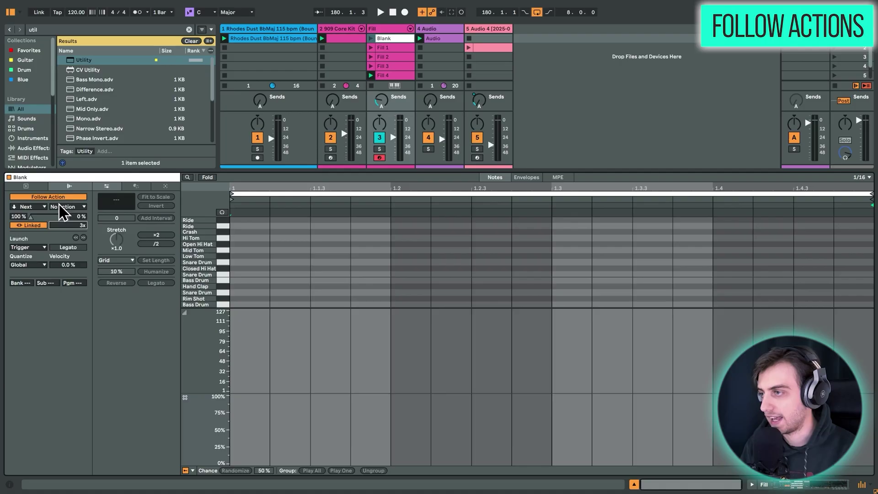
left_click(32, 207)
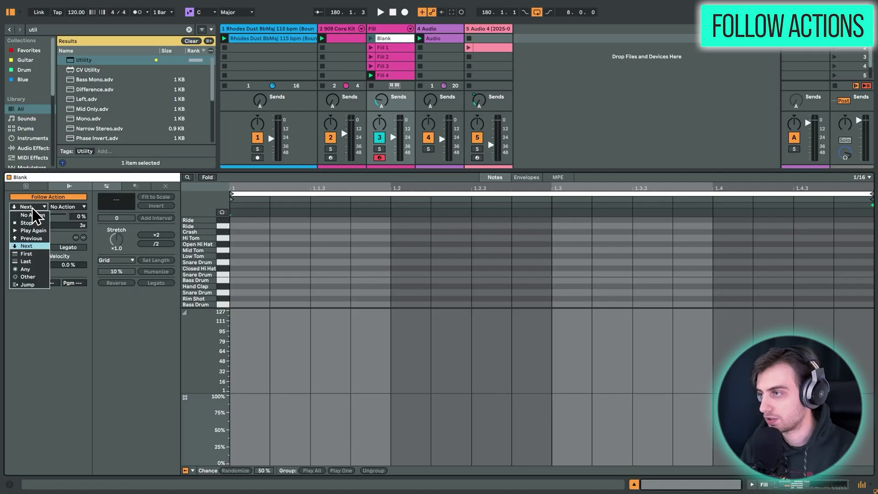
left_click(32, 275)
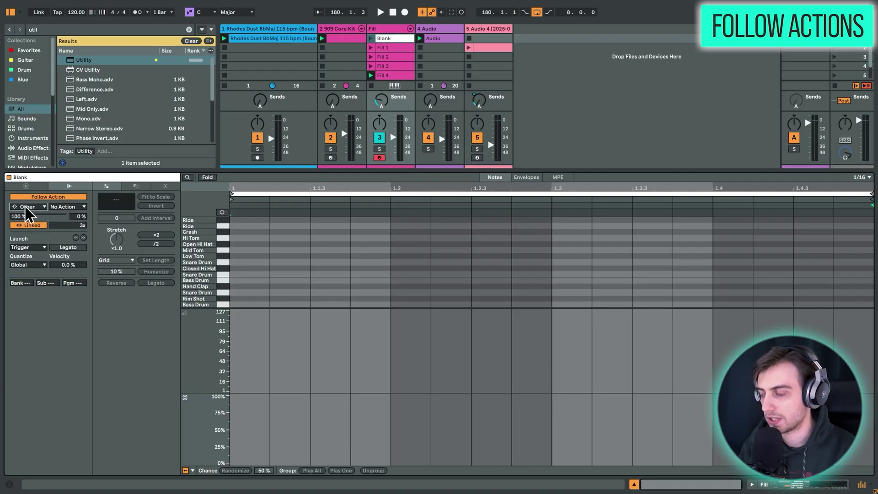
- Select Fill 1 to Fill 4 and set their follow action to First
left_click(385, 76, "shift")
left_click(387, 75, "shift")
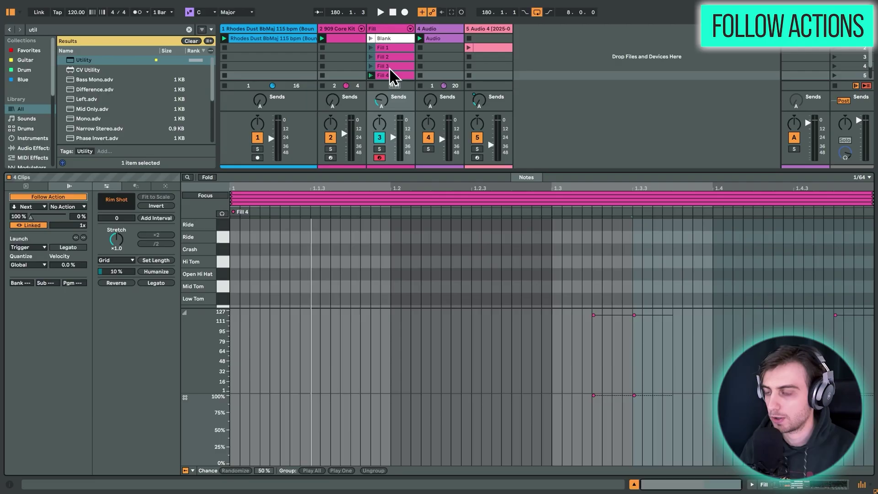
scroll(480, 274, "down", 2)
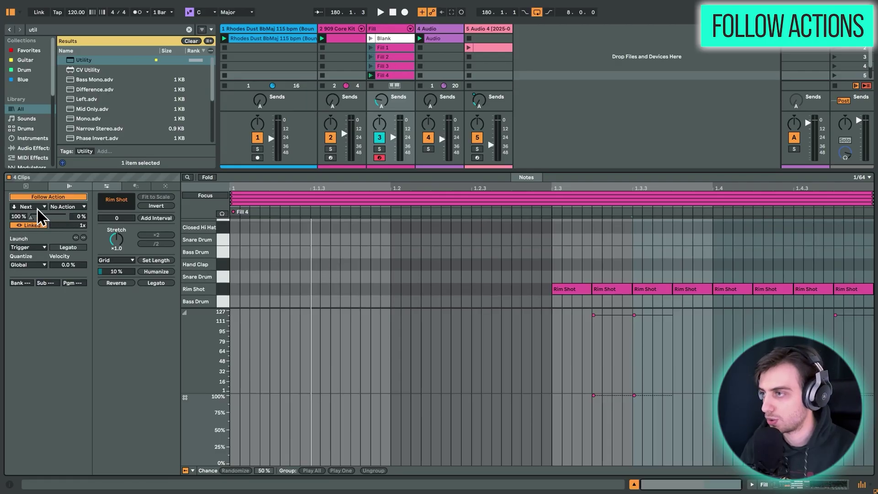
left_click(31, 207)
left_click(31, 260)
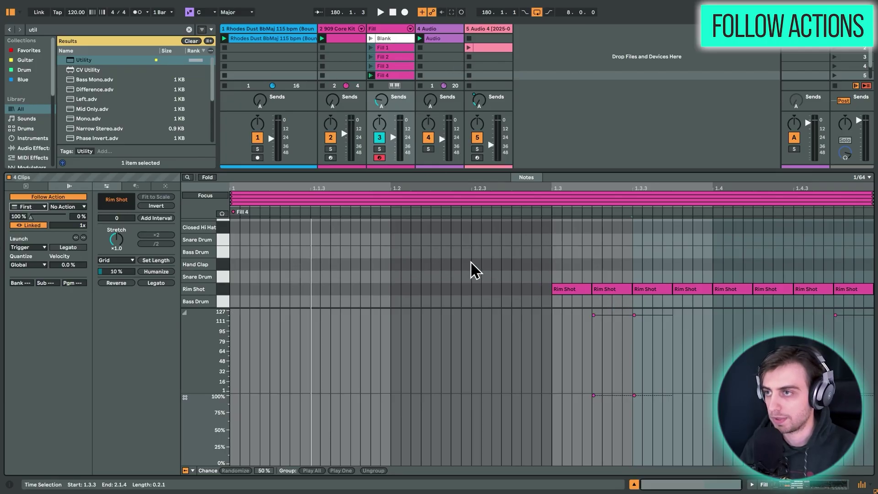
- Start groove playback and switch the detail view from clip notes to devices
key("shift+Tab")
key("Return")
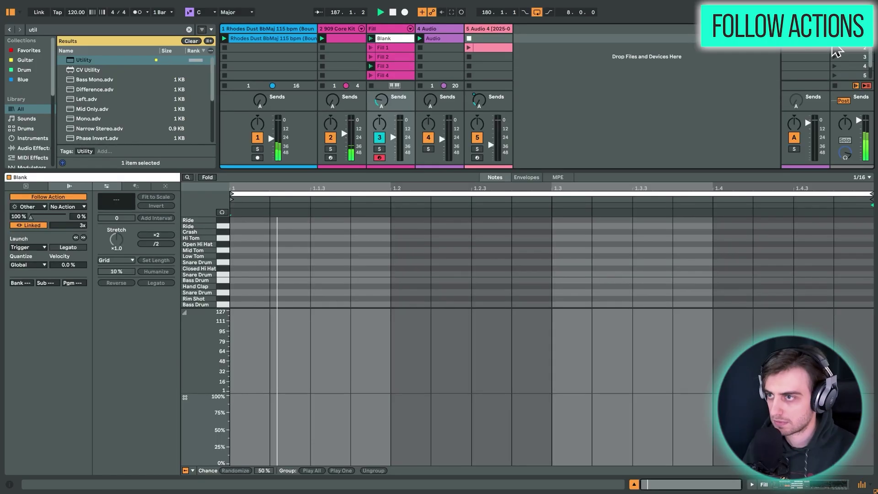
key("shift+Tab")
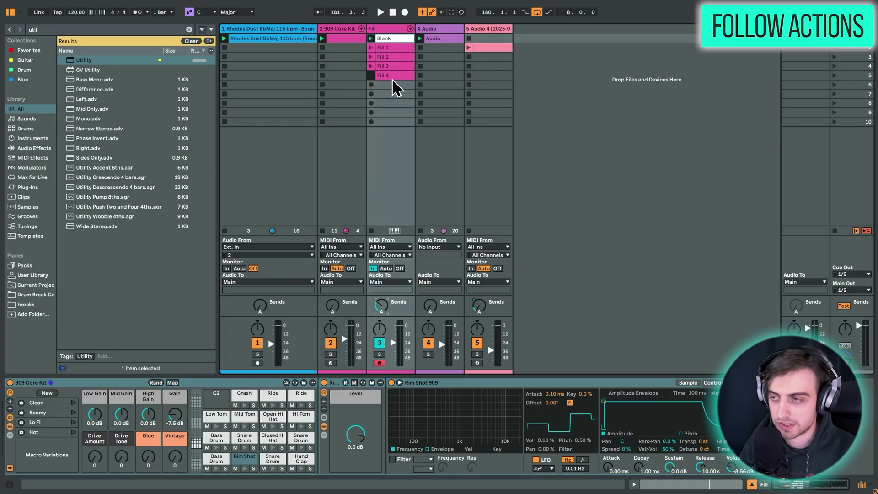
- Enable a Stop follow action on track 4's Audio clip, then go to the Arrangement
left_click(434, 37)
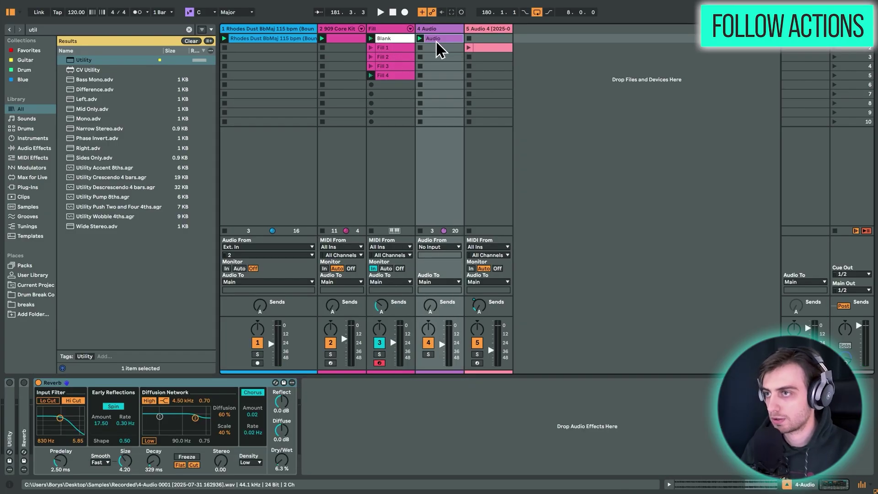
double_click(436, 40)
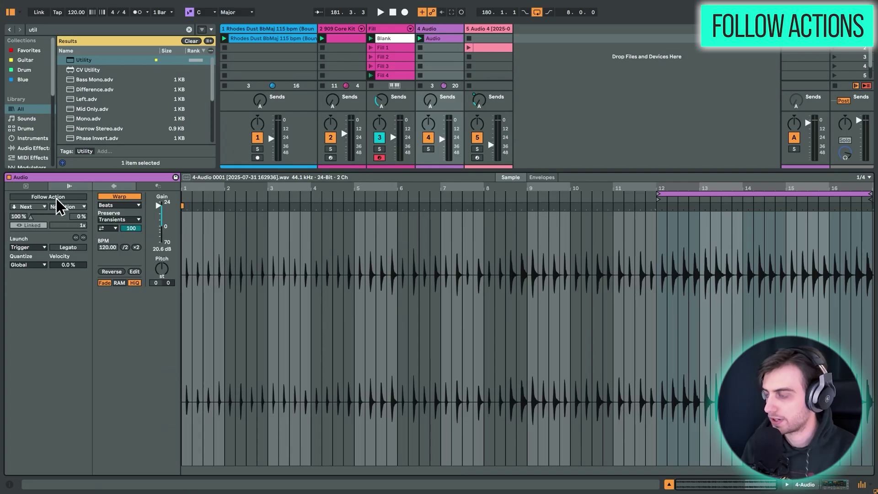
left_click(48, 197)
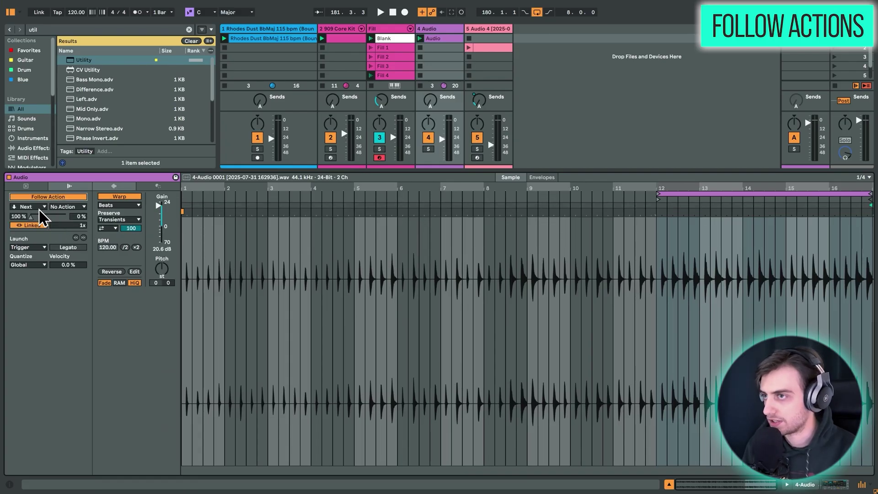
left_click(42, 207)
left_click(31, 216)
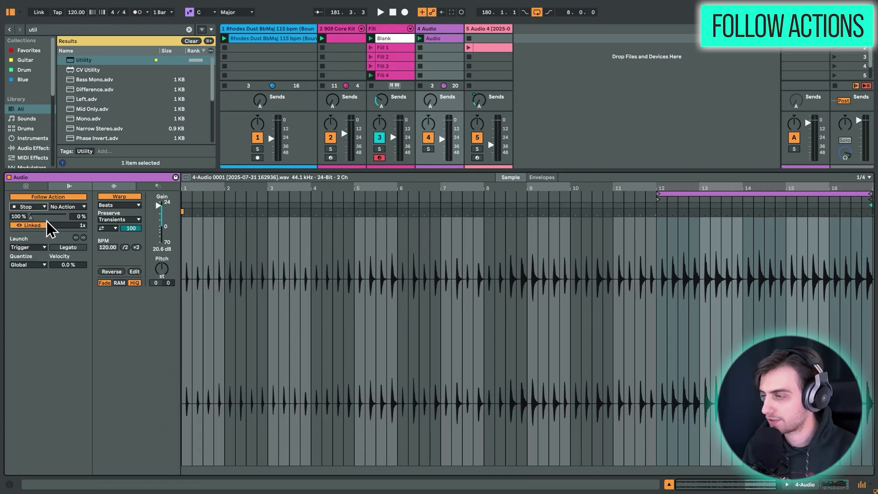
key("Right")
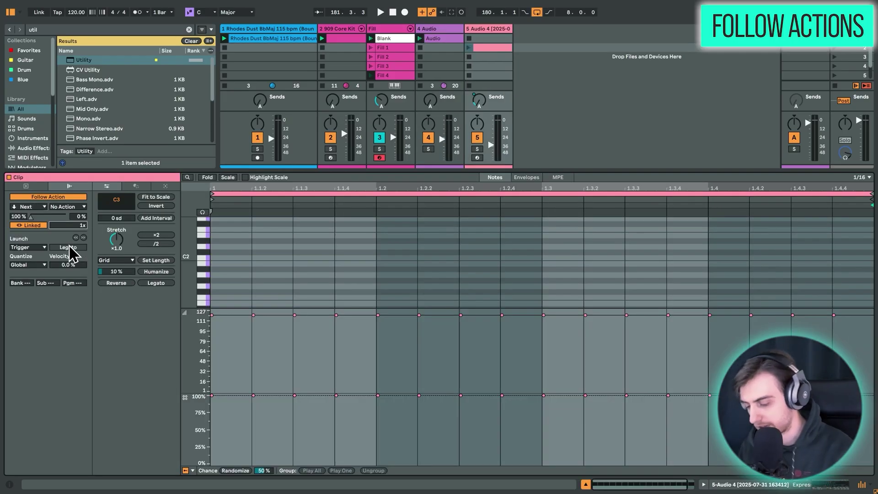
key("Tab")
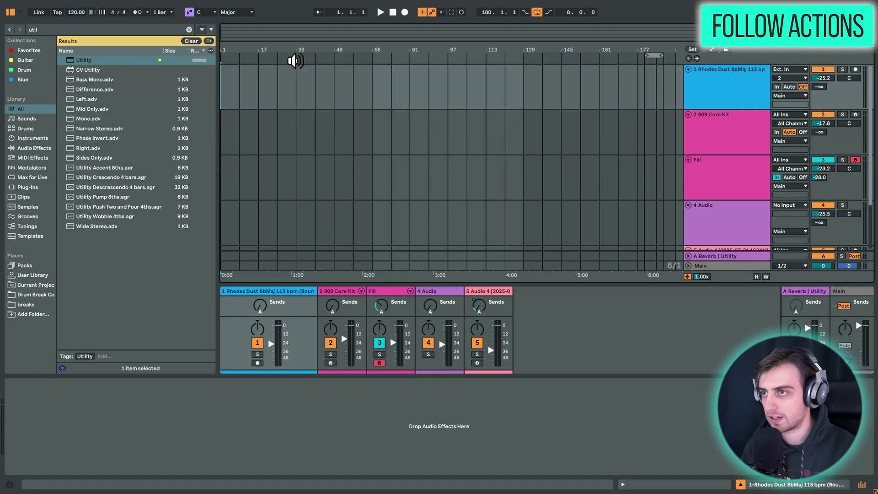
- Begin the Arrangement recording, switching views and selecting the Hat 2 clip
left_click_drag(479, 261, 480, 58)
key("Tab")
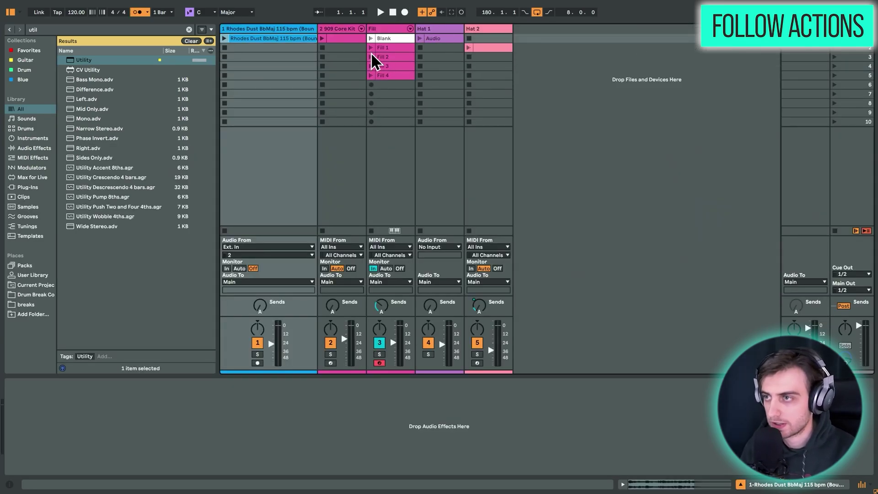
key("Tab")
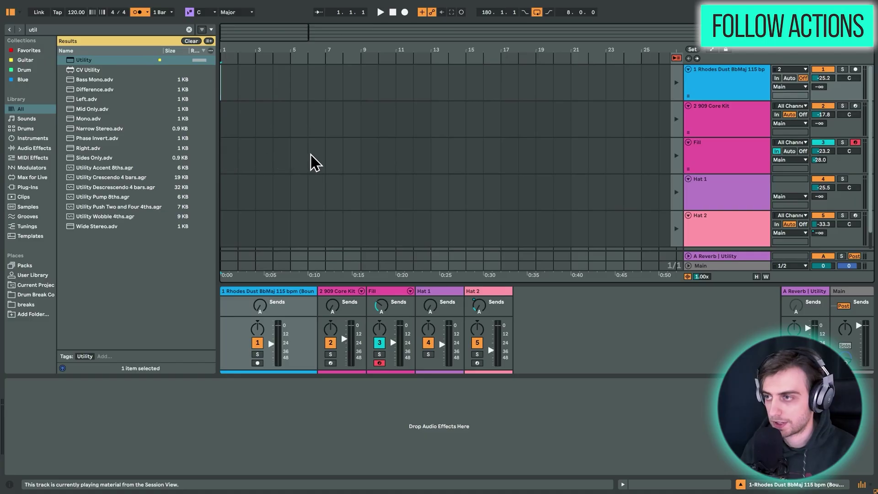
key("Tab")
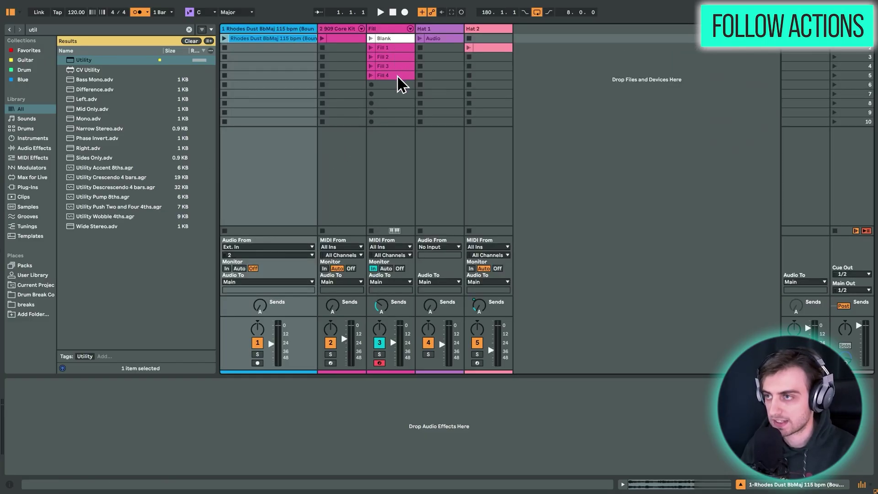
key("Tab")
key("Tab")
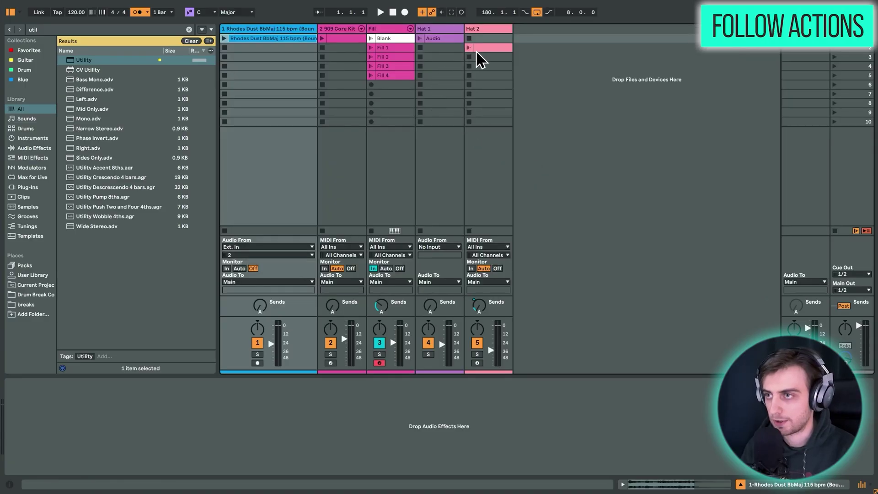
left_click(479, 49)
- Monitor the take in Session and Arrangement views as it records to bar 27
key("Tab")
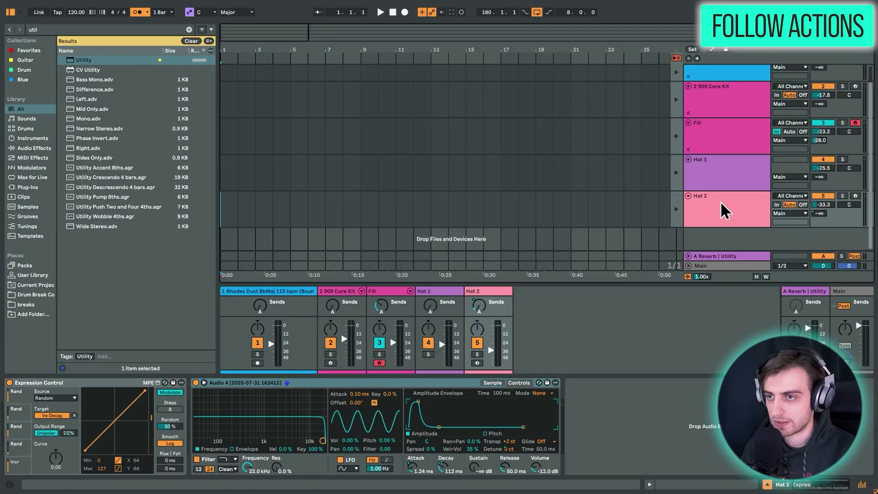
scroll(548, 148, "down", 3)
key("Tab")
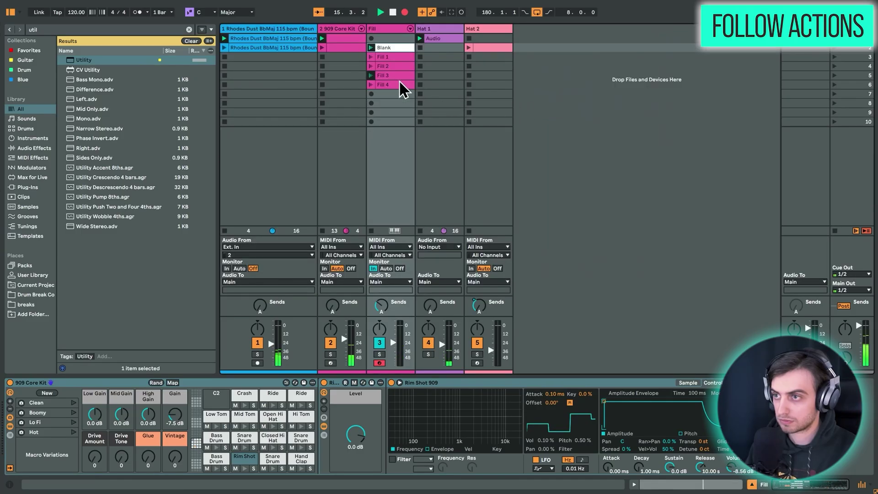
key("Tab")
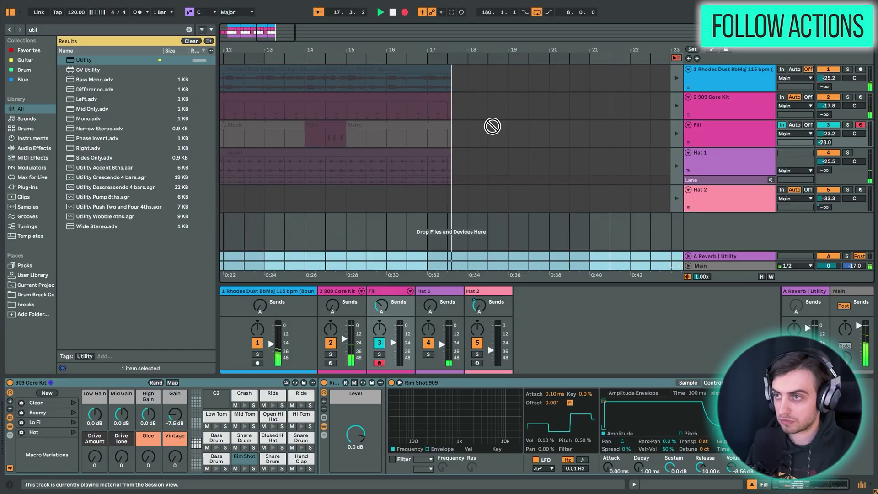
key("Tab")
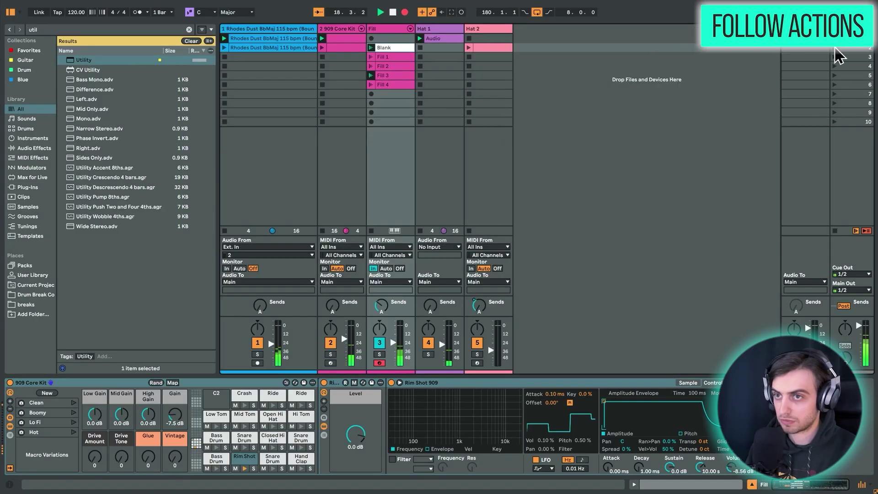
key("Tab")
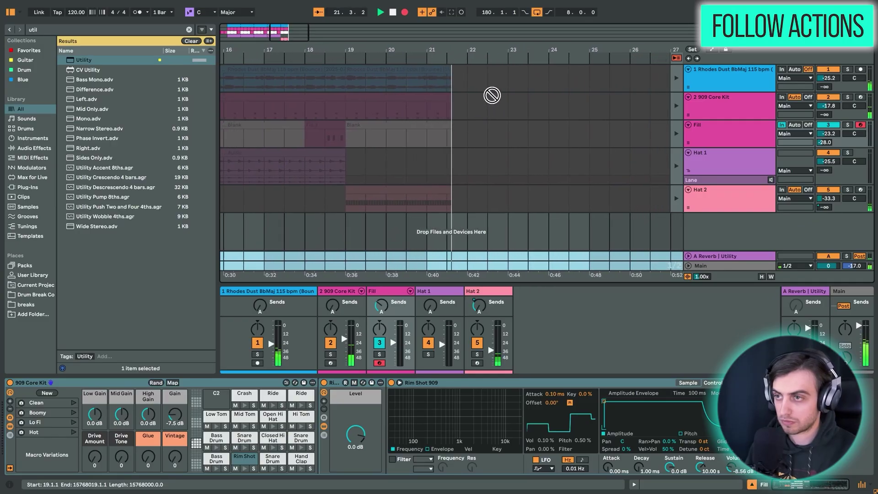
key("Tab")
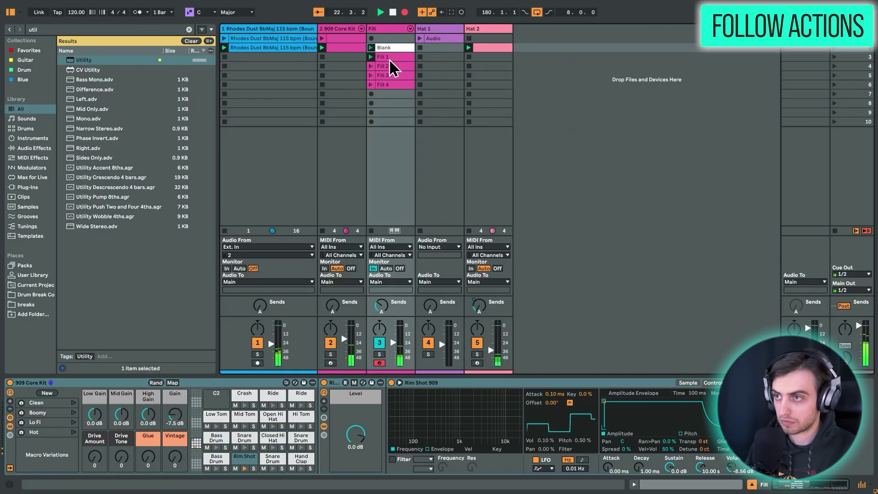
key("Tab")
key("Tab")
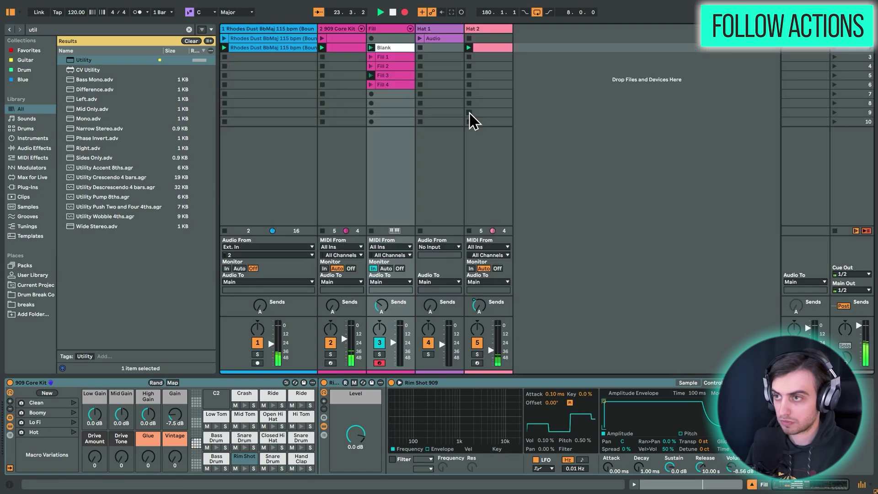
key("Tab")
- Zoom the recorded Arrangement to show bars 1–31
left_click(456, 164)
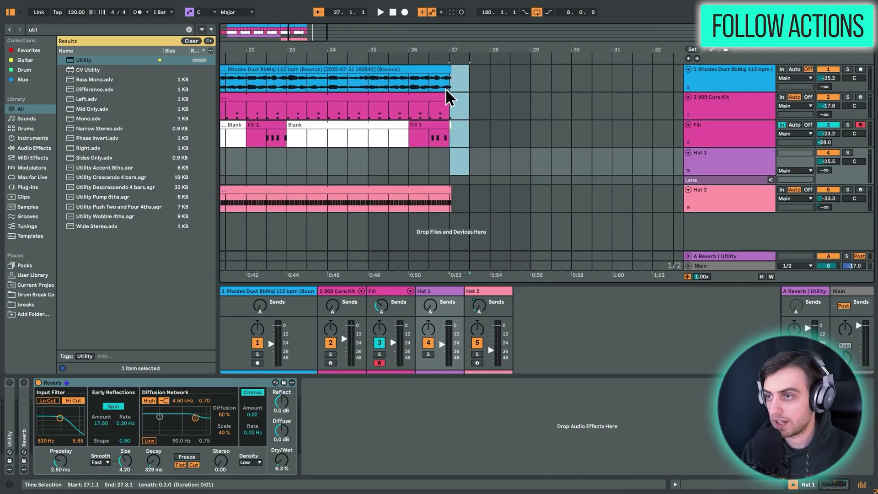
left_click(474, 196)
key("minus")
key("minus")
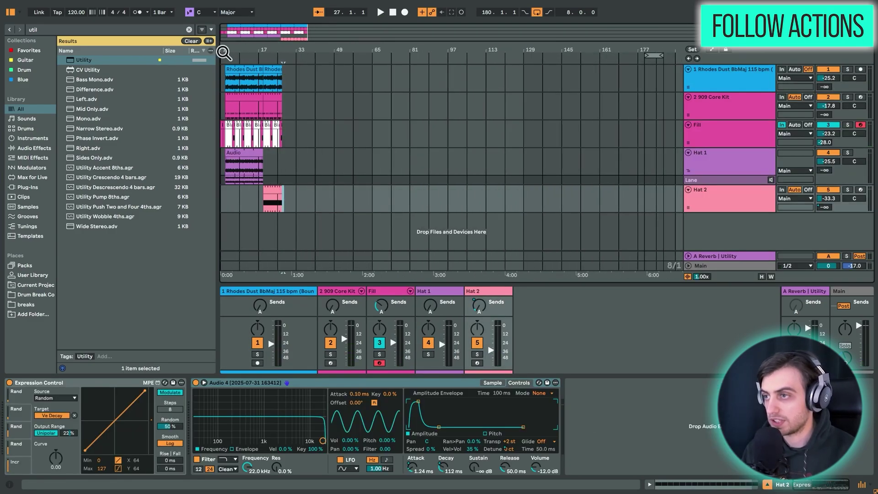
left_click_drag(224, 47, 226, 82)
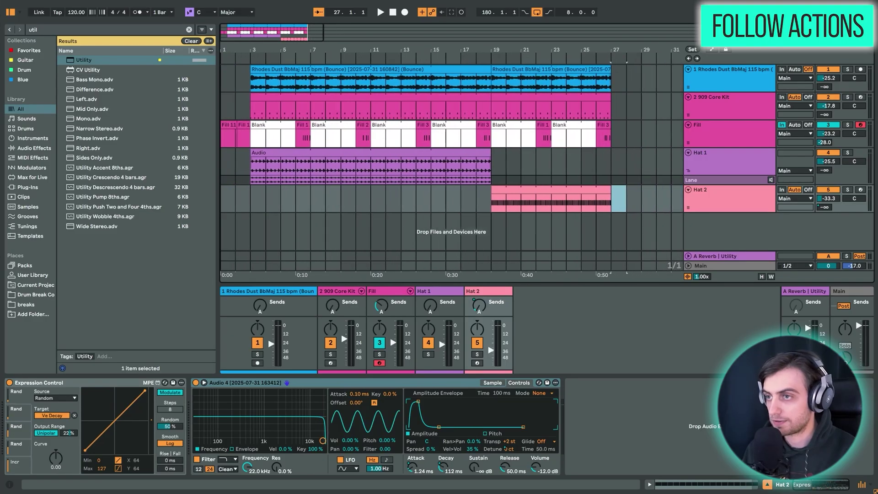
- Delete the Blank clips on the Fill lane, including those at bars 7 and 23
left_click(280, 131)
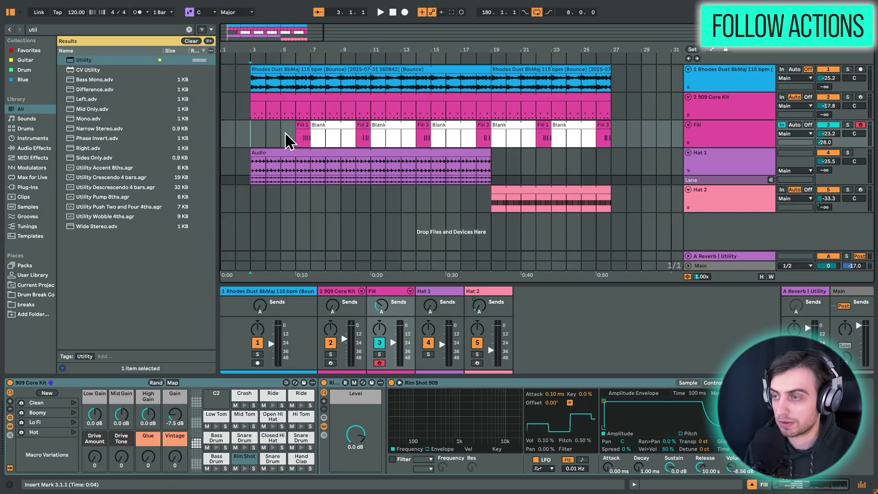
left_click(321, 125)
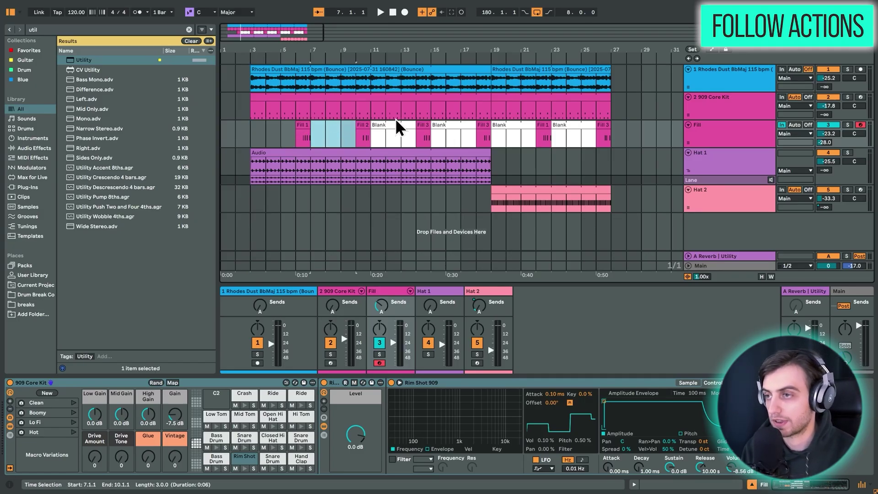
key("Delete")
left_click(393, 130)
key("Delete")
left_click(452, 130)
key("Delete")
left_click(513, 131)
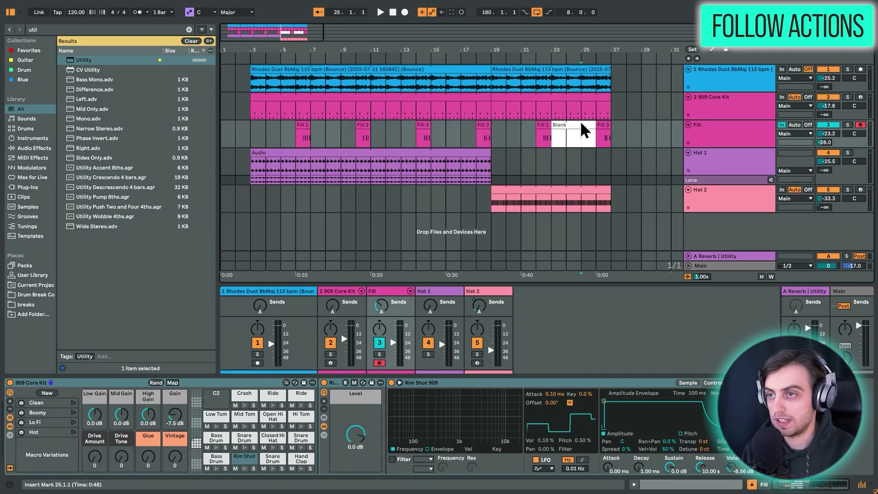
key("Delete")
left_click(581, 164)
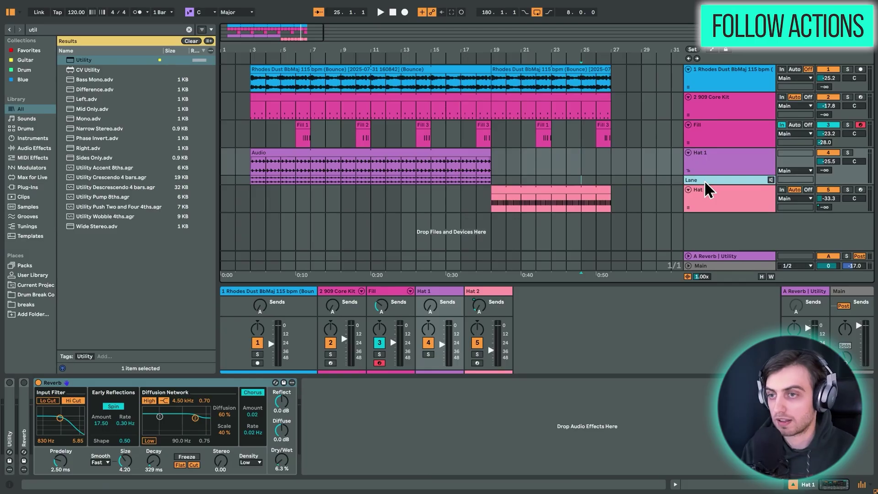
left_click(705, 180)
left_click(711, 180)
left_click(716, 90, "shift")
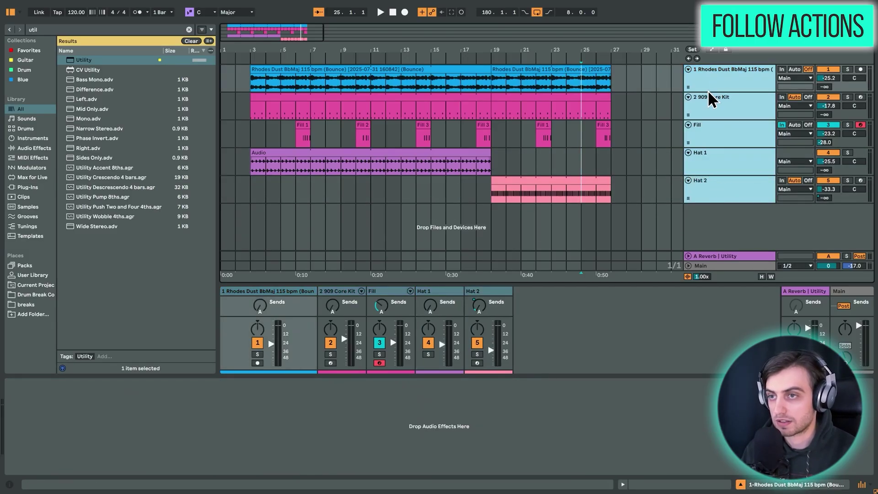